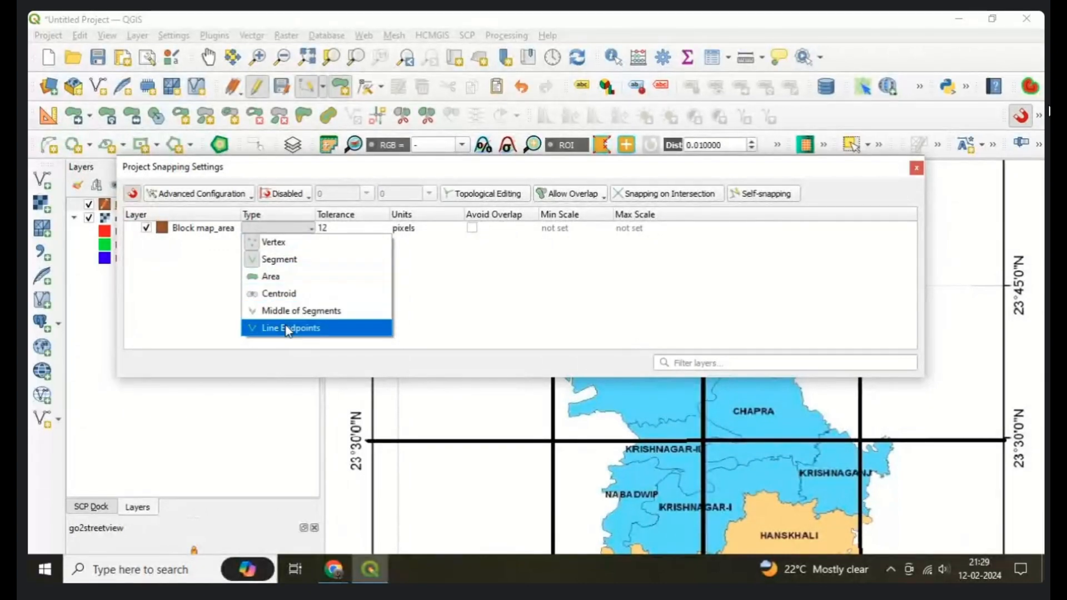
Turn on Avoid Overlap for Block map_area, enable topological editing, and set the overlap mode to Avoid Overlap on Active Layer
{"action": "left_click", "coordinate": [456, 289]}
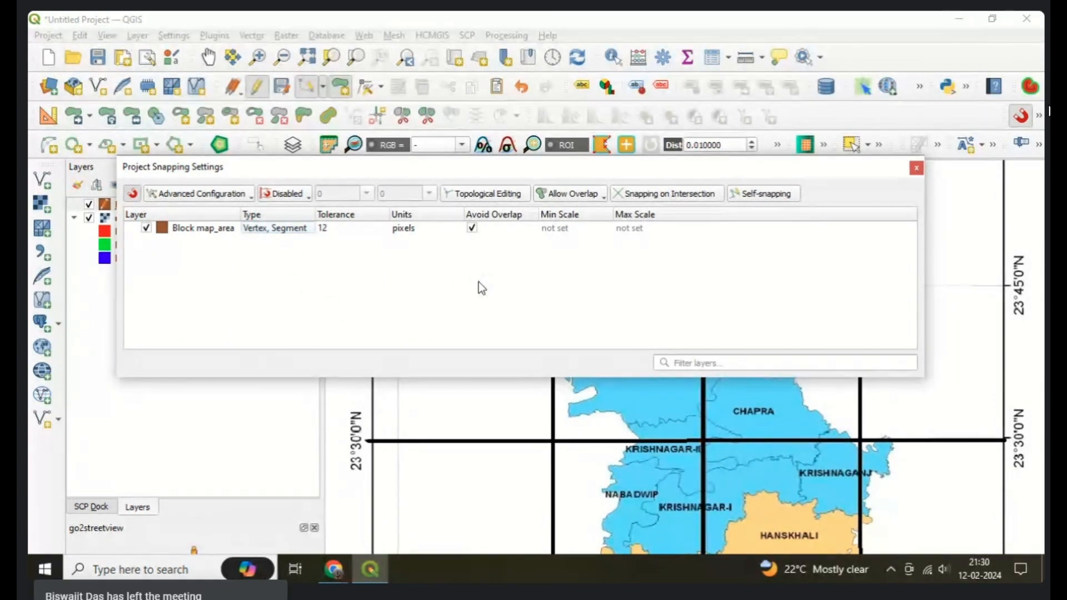
{"action": "left_click", "coordinate": [479, 198]}
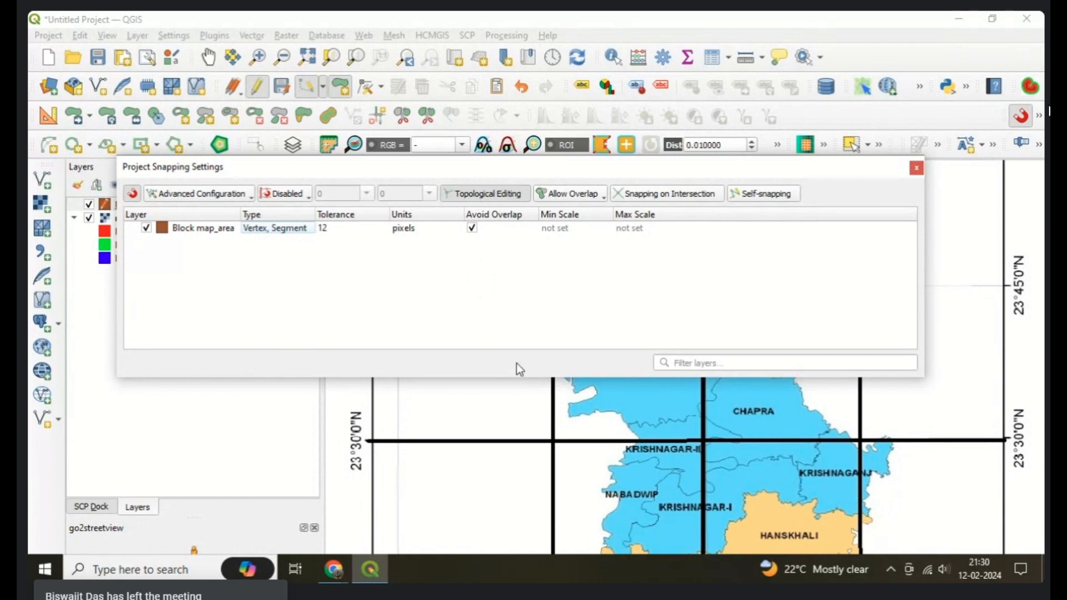
{"action": "left_click", "coordinate": [590, 193]}
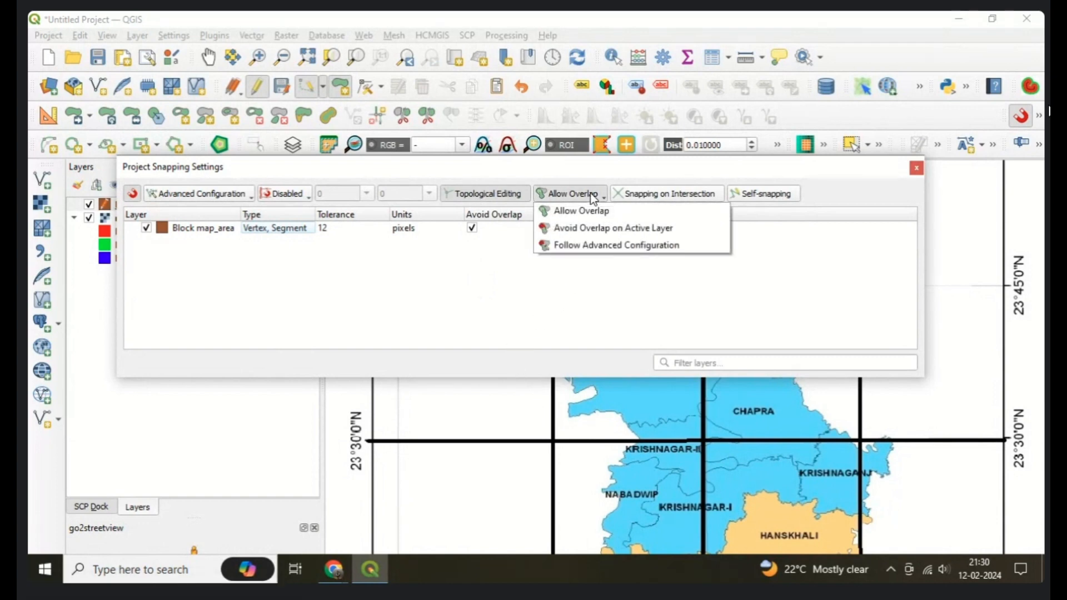
{"action": "left_click", "coordinate": [608, 229]}
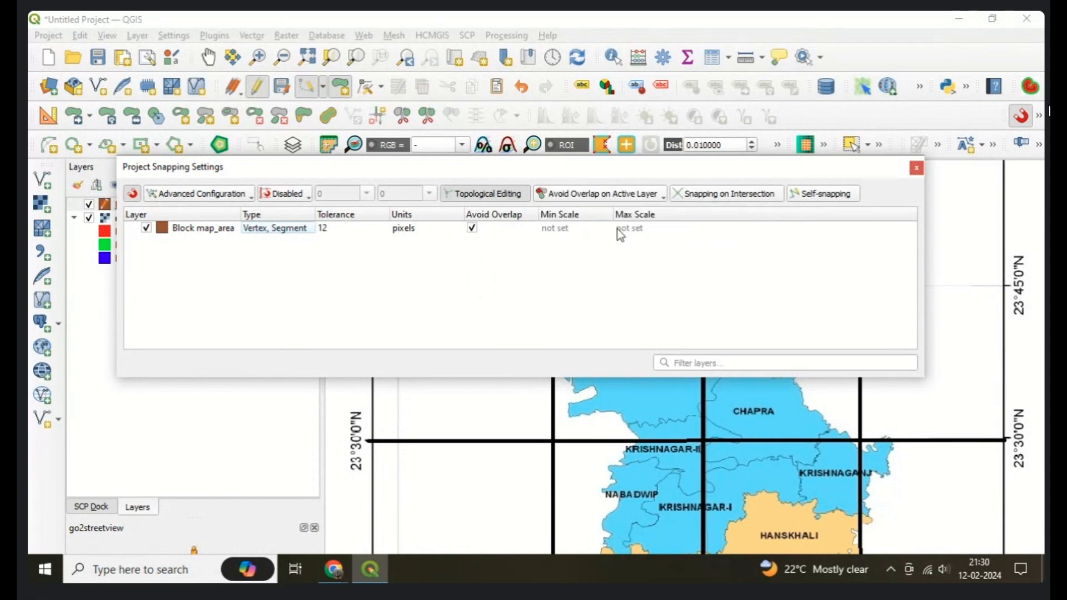
Enable snapping on intersection, untick the Block map_area layer in the snapping settings, and close them
{"action": "left_click", "coordinate": [721, 199]}
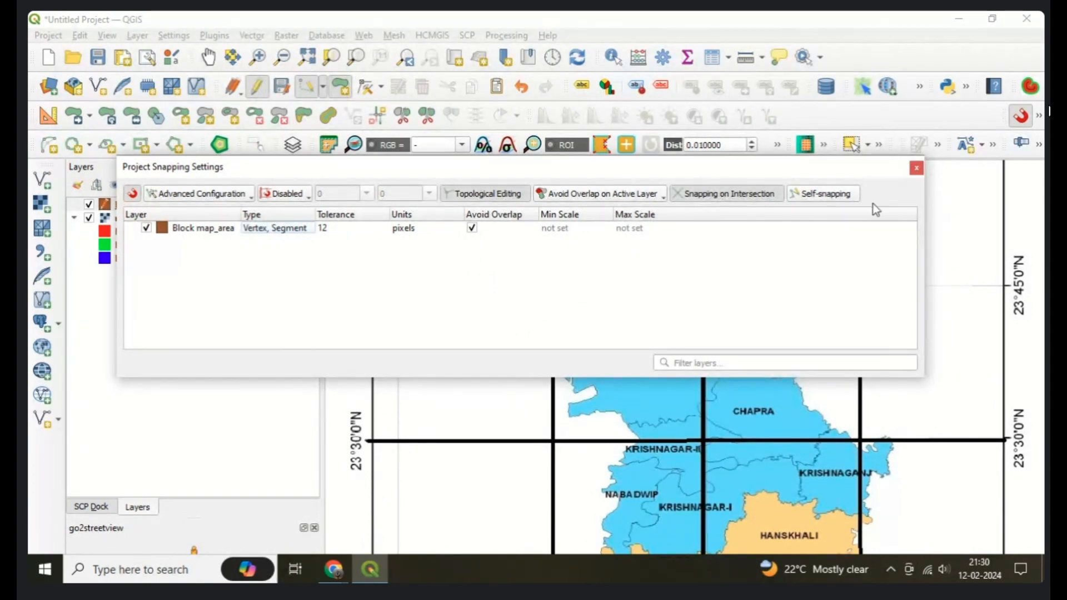
{"action": "left_click", "coordinate": [147, 228]}
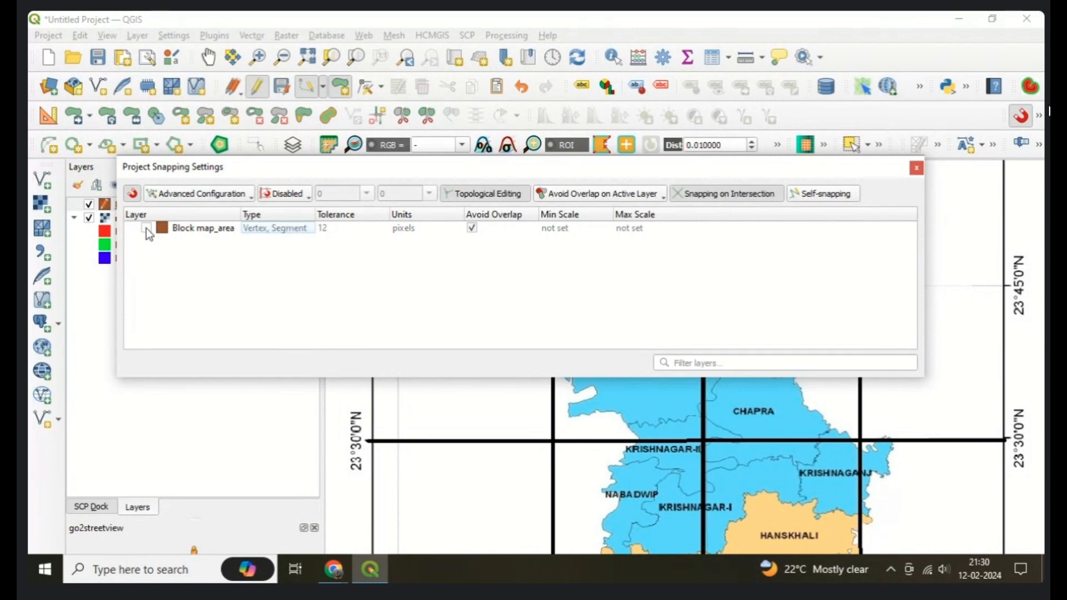
{"action": "left_click", "coordinate": [917, 168]}
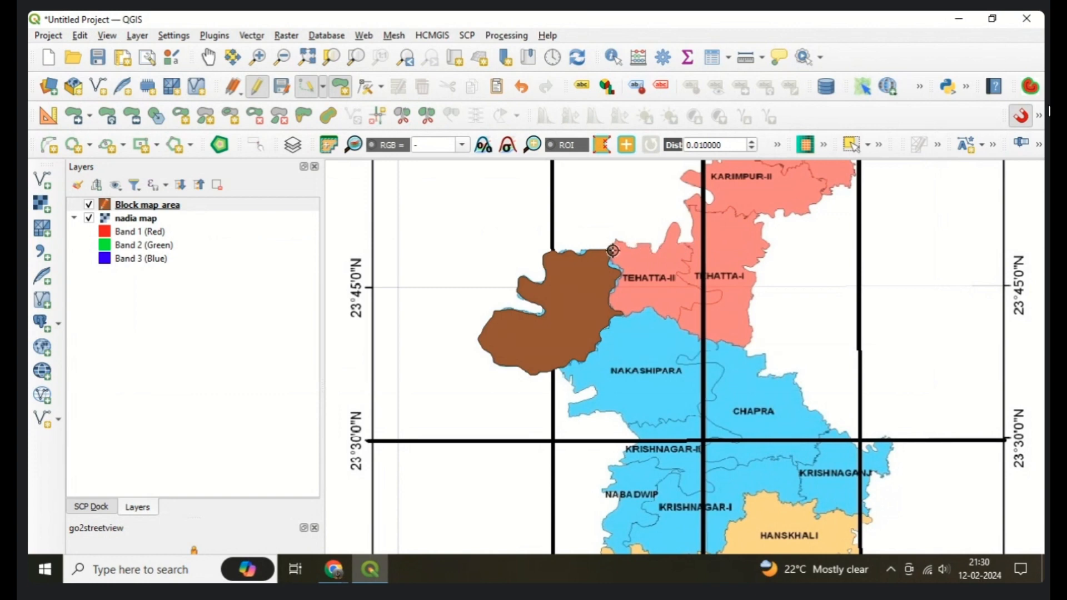
Start a polygon for Tehatta-II at the digitized block's upper corner and trace its northern boundary around the narrow northern spur
{"action": "scroll", "coordinate": [614, 250], "scroll_direction": "up", "scroll_amount": 2}
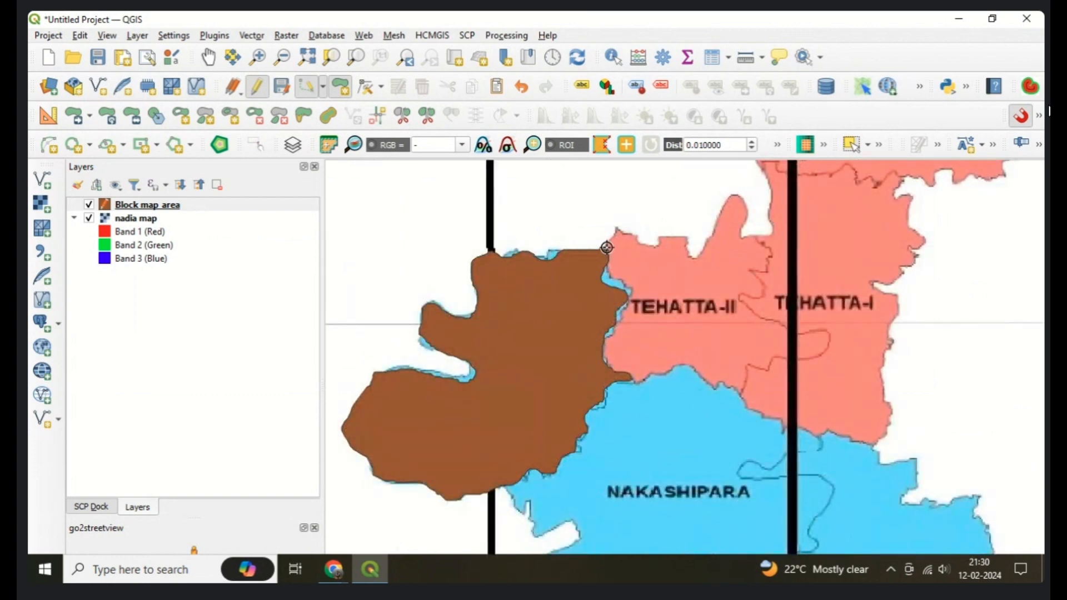
{"action": "left_click", "coordinate": [617, 237]}
{"action": "left_click", "coordinate": [661, 238]}
{"action": "left_click", "coordinate": [688, 238]}
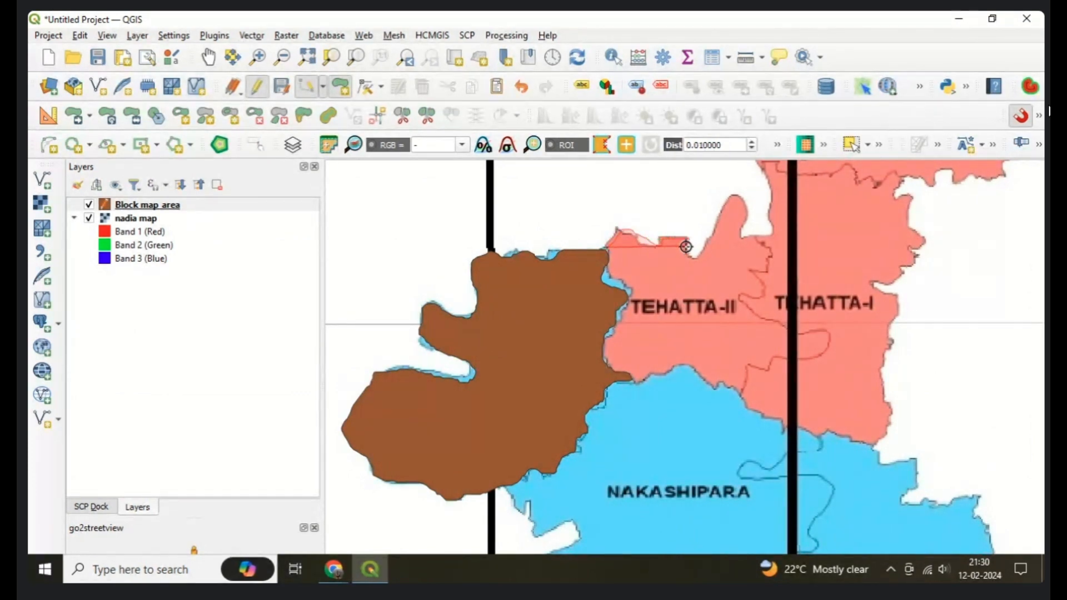
{"action": "left_click", "coordinate": [691, 256]}
{"action": "left_click", "coordinate": [698, 257]}
{"action": "left_click", "coordinate": [710, 241]}
{"action": "left_click", "coordinate": [719, 228]}
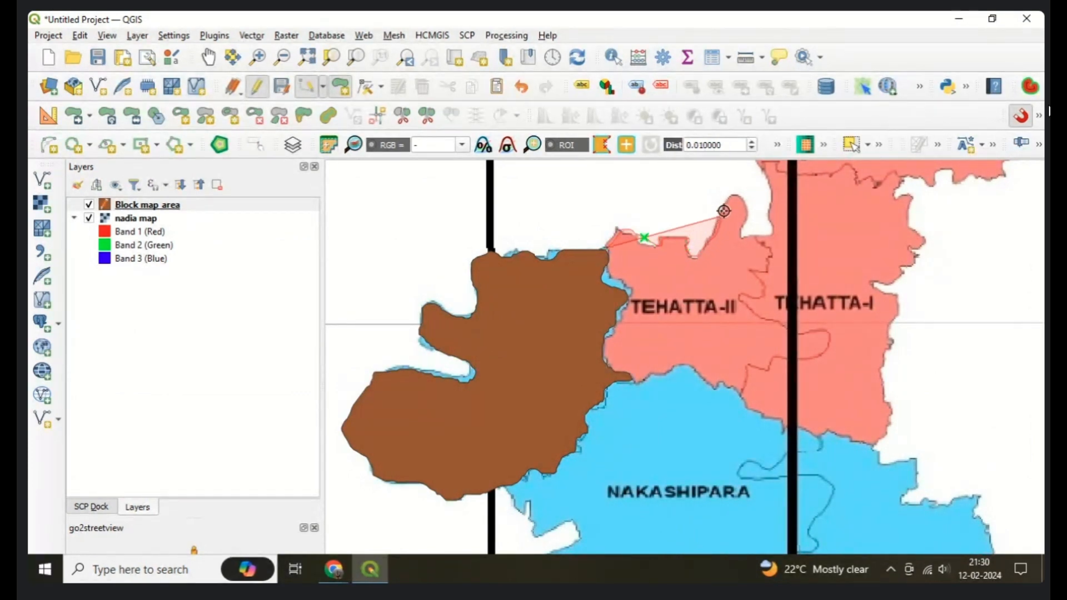
{"action": "left_click", "coordinate": [724, 211]}
{"action": "left_click", "coordinate": [736, 196]}
{"action": "left_click", "coordinate": [744, 200]}
{"action": "left_click", "coordinate": [750, 217]}
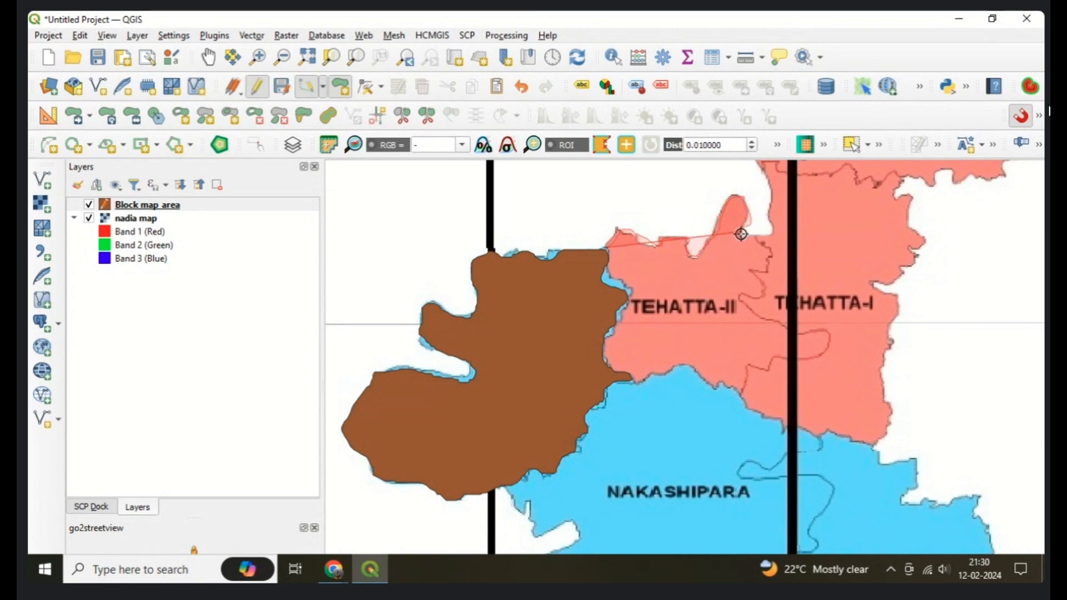
Trace Tehatta-II's eastern boundary with Tehatta-I from the spur's base to the tip of the eastern projection
{"action": "left_click", "coordinate": [742, 234]}
{"action": "left_click", "coordinate": [758, 238]}
{"action": "left_click", "coordinate": [769, 248]}
{"action": "left_click", "coordinate": [770, 257]}
{"action": "left_click", "coordinate": [768, 271]}
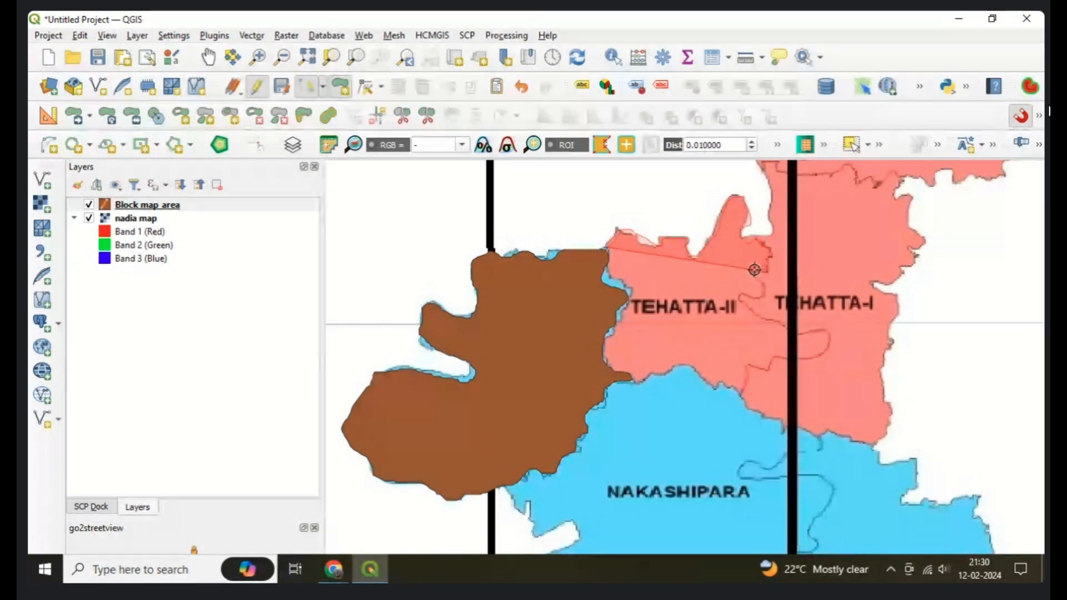
{"action": "left_click", "coordinate": [751, 272]}
{"action": "left_click", "coordinate": [763, 291]}
{"action": "left_click", "coordinate": [737, 302]}
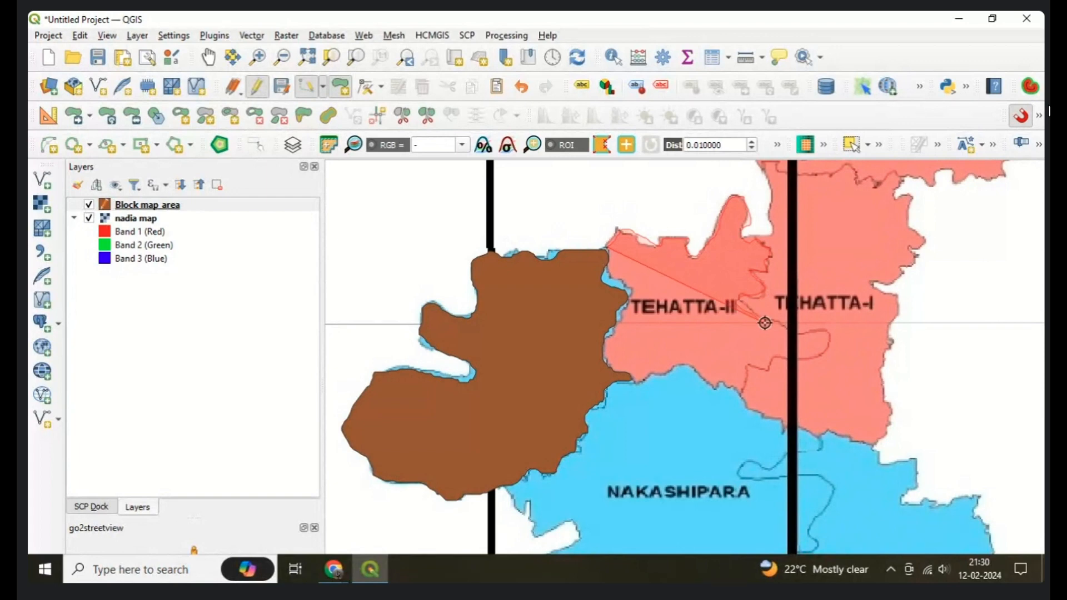
{"action": "left_click", "coordinate": [765, 321]}
{"action": "left_click", "coordinate": [789, 330]}
{"action": "left_click", "coordinate": [810, 333]}
{"action": "left_click", "coordinate": [830, 332]}
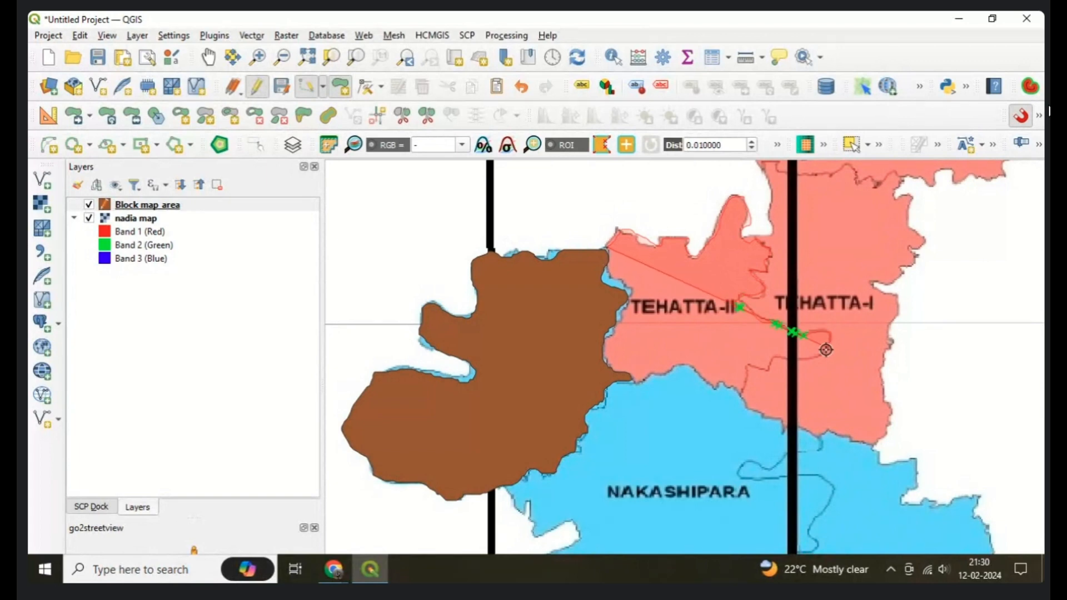
Trace the underside of Tehatta-II's eastern projection back toward the boundary with Nakashipara
{"action": "left_click", "coordinate": [826, 352]}
{"action": "left_click", "coordinate": [816, 357]}
{"action": "left_click", "coordinate": [787, 359]}
{"action": "left_click", "coordinate": [774, 361]}
{"action": "left_click", "coordinate": [768, 369]}
{"action": "left_click", "coordinate": [746, 367]}
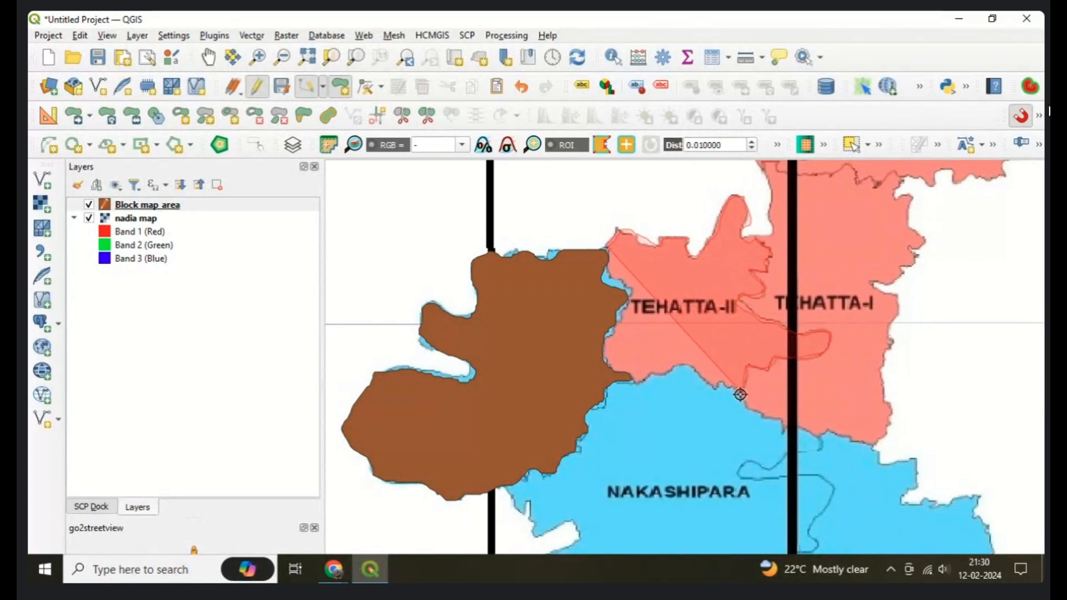
Trace Tehatta-II's southern boundary along Nakashipara and finish the polygon through the already digitized block on its west
{"action": "left_click", "coordinate": [742, 393]}
{"action": "left_click", "coordinate": [724, 384]}
{"action": "left_click", "coordinate": [716, 385]}
{"action": "left_click", "coordinate": [689, 367]}
{"action": "left_click", "coordinate": [674, 365]}
{"action": "left_click", "coordinate": [658, 372]}
{"action": "left_click", "coordinate": [648, 375]}
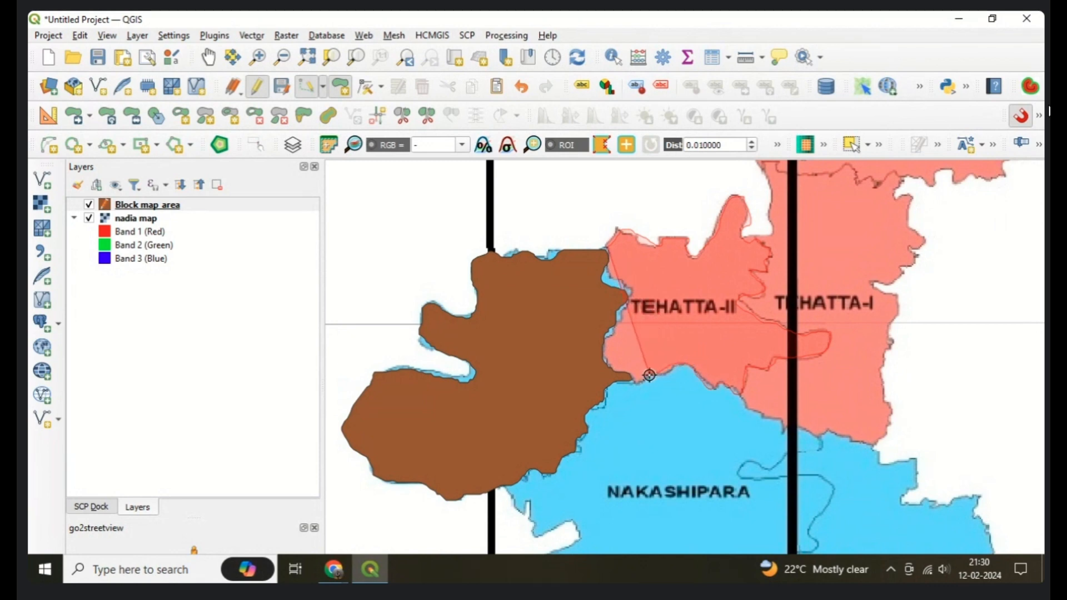
{"action": "left_click", "coordinate": [635, 383]}
{"action": "left_click", "coordinate": [625, 378]}
{"action": "left_click", "coordinate": [601, 374]}
{"action": "left_click", "coordinate": [591, 362]}
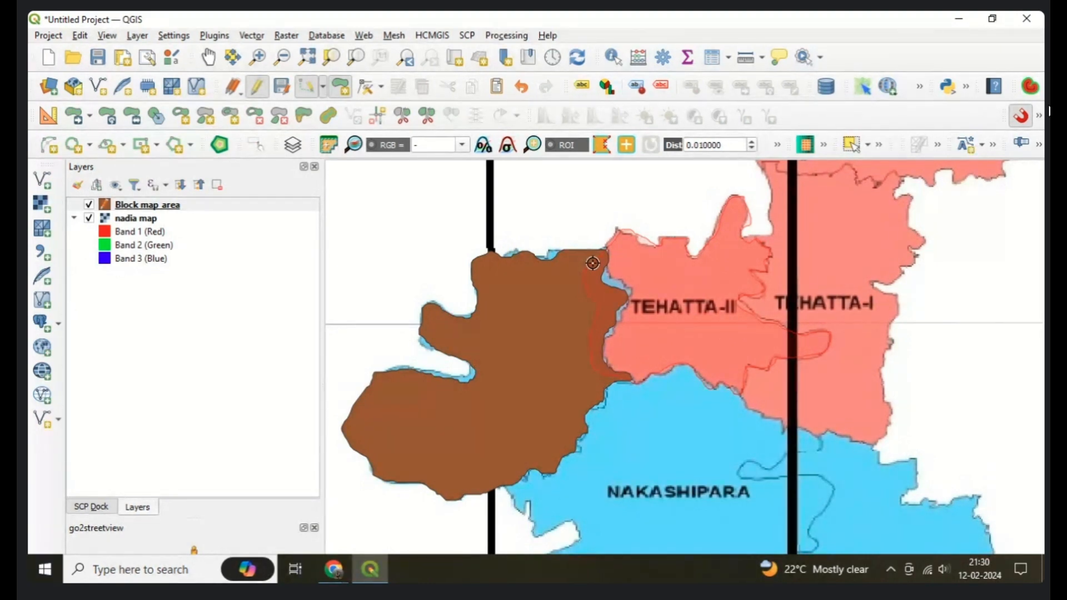
{"action": "right_click", "coordinate": [592, 263]}
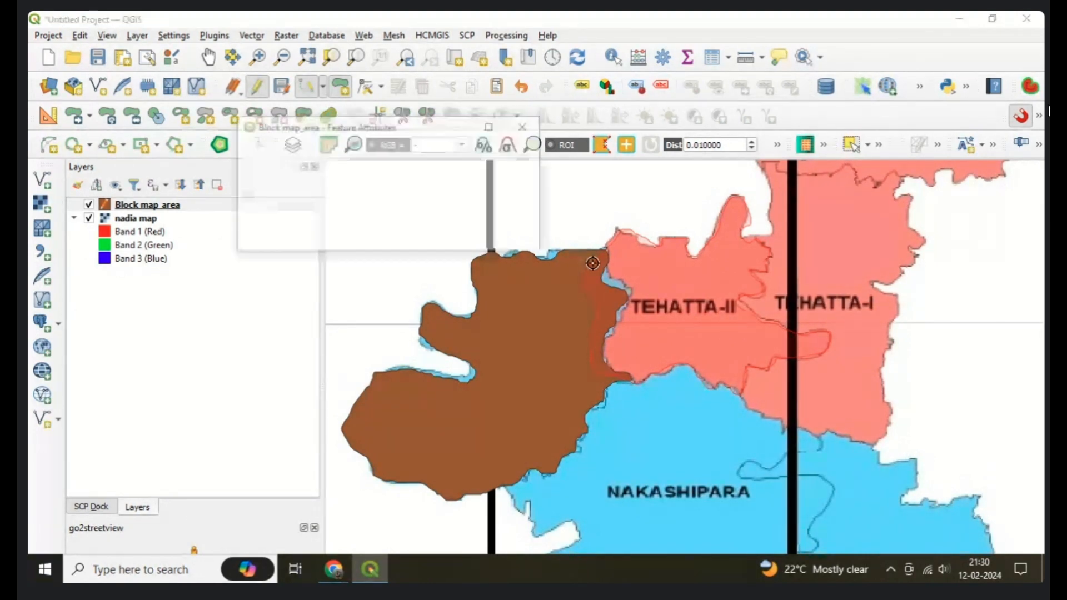
Save the new polygon's attributes with id 2, Block Tehatta-ii, and Pop 5645
{"action": "left_click", "coordinate": [341, 158]}
{"action": "type", "text": "2"}
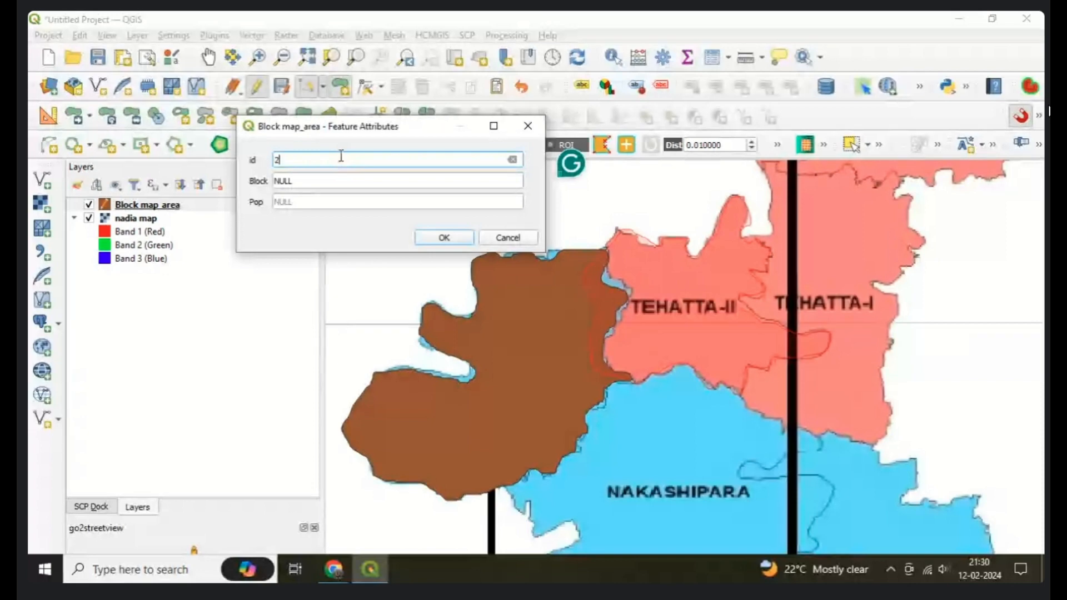
{"action": "key", "text": "Tab"}
{"action": "type", "text": "T"}
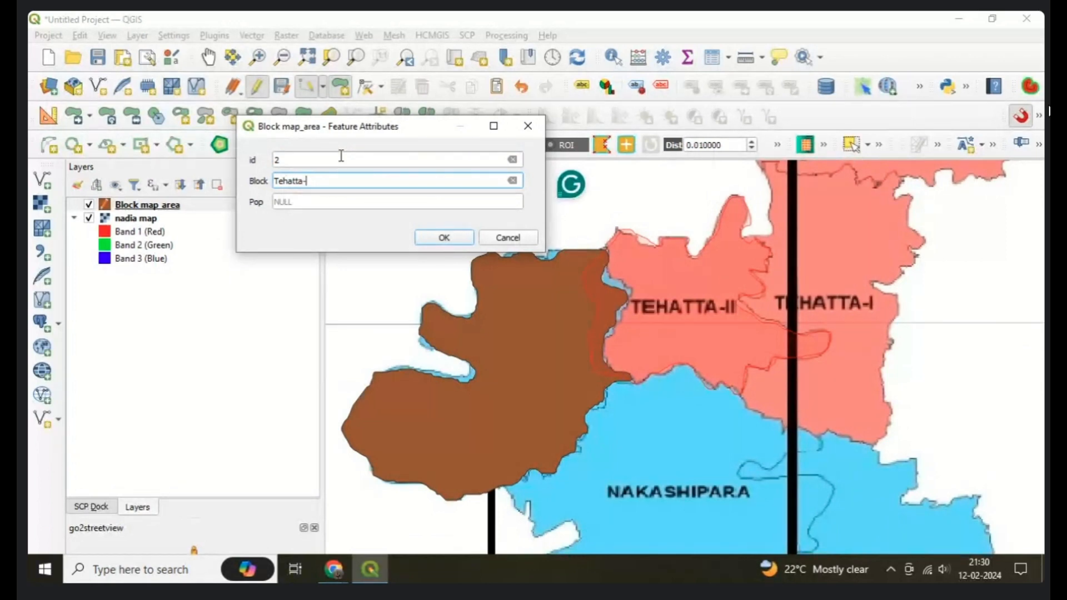
{"action": "left_click", "coordinate": [309, 196]}
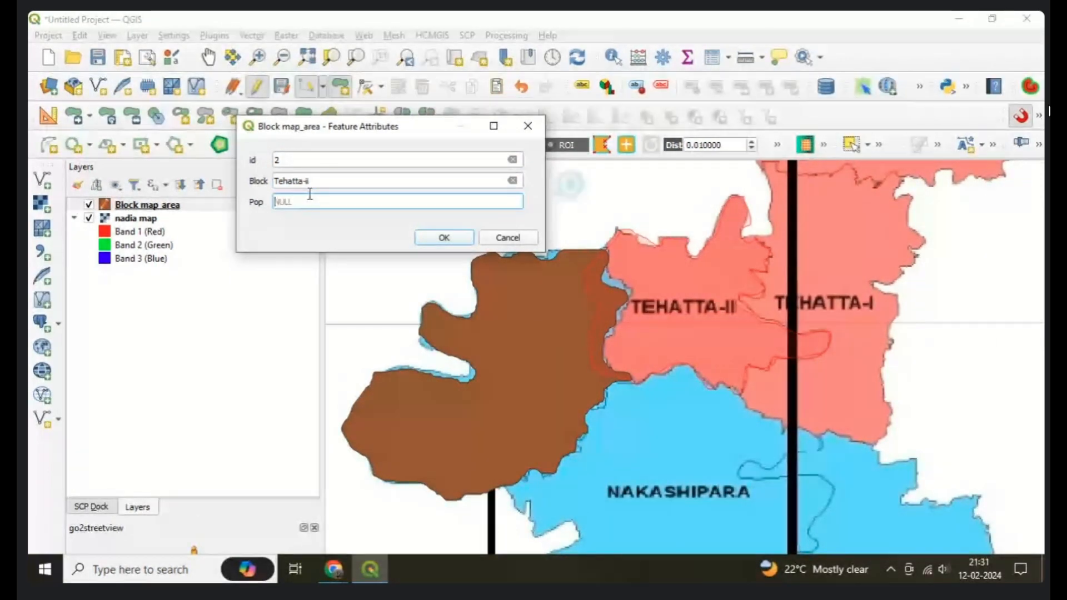
{"action": "type", "text": "56"}
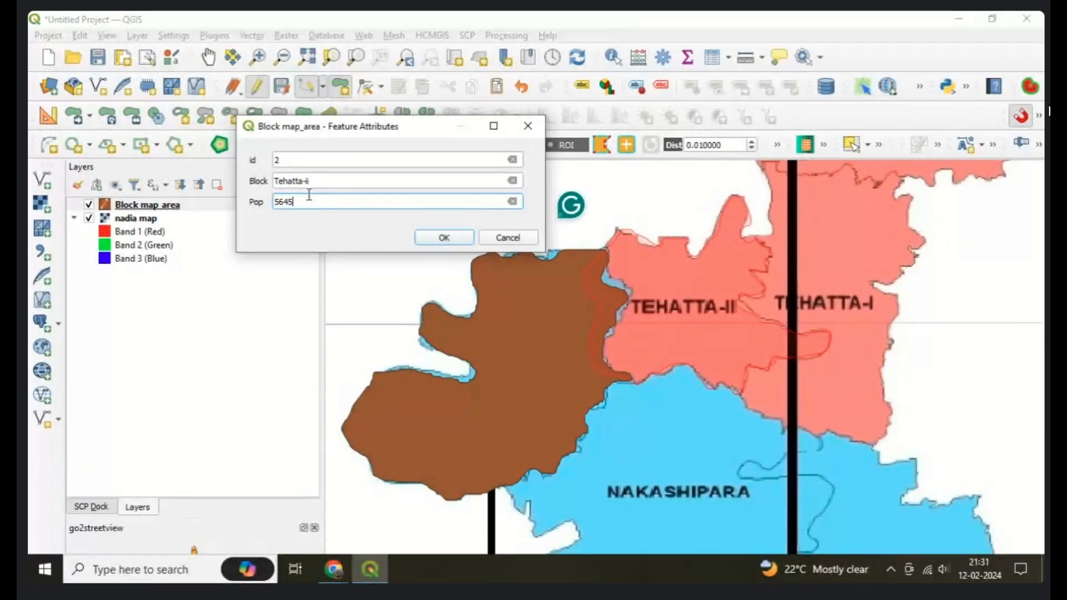
{"action": "type", "text": "45"}
{"action": "left_click", "coordinate": [428, 241]}
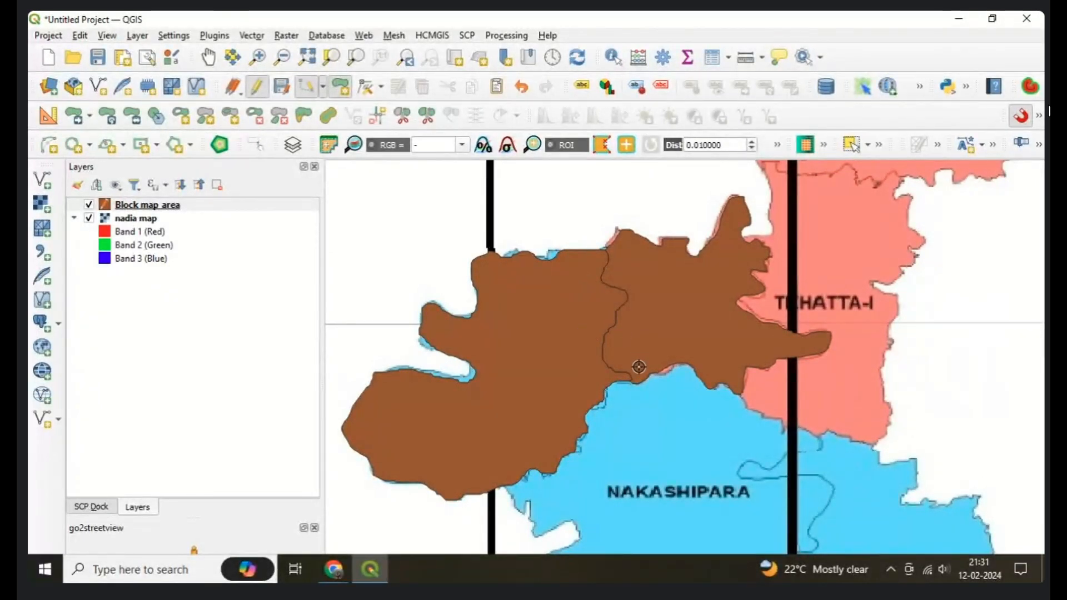
Start a polygon for Nakashipara at the first digitized block's southern edge and trace its western boundary around the notch
{"action": "key", "text": "Down"}
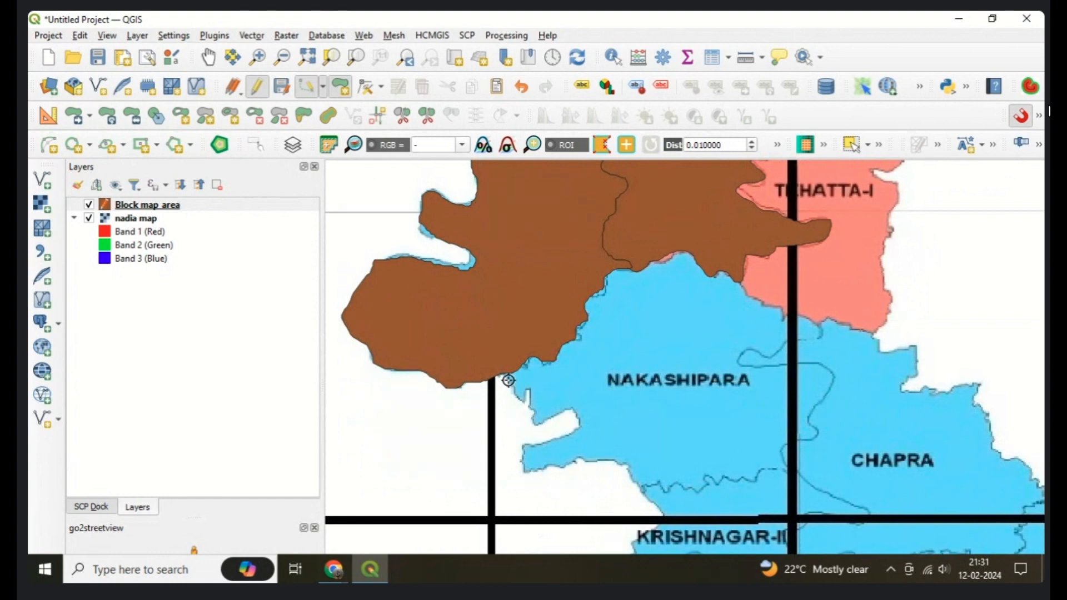
{"action": "left_click", "coordinate": [516, 395]}
{"action": "left_click", "coordinate": [525, 405]}
{"action": "left_click", "coordinate": [528, 392]}
{"action": "left_click", "coordinate": [533, 391]}
{"action": "left_click", "coordinate": [533, 410]}
{"action": "left_click", "coordinate": [539, 426]}
{"action": "left_click", "coordinate": [550, 428]}
{"action": "left_click", "coordinate": [565, 415]}
{"action": "left_click", "coordinate": [574, 413]}
{"action": "left_click", "coordinate": [579, 422]}
{"action": "left_click", "coordinate": [575, 429]}
{"action": "left_click", "coordinate": [560, 434]}
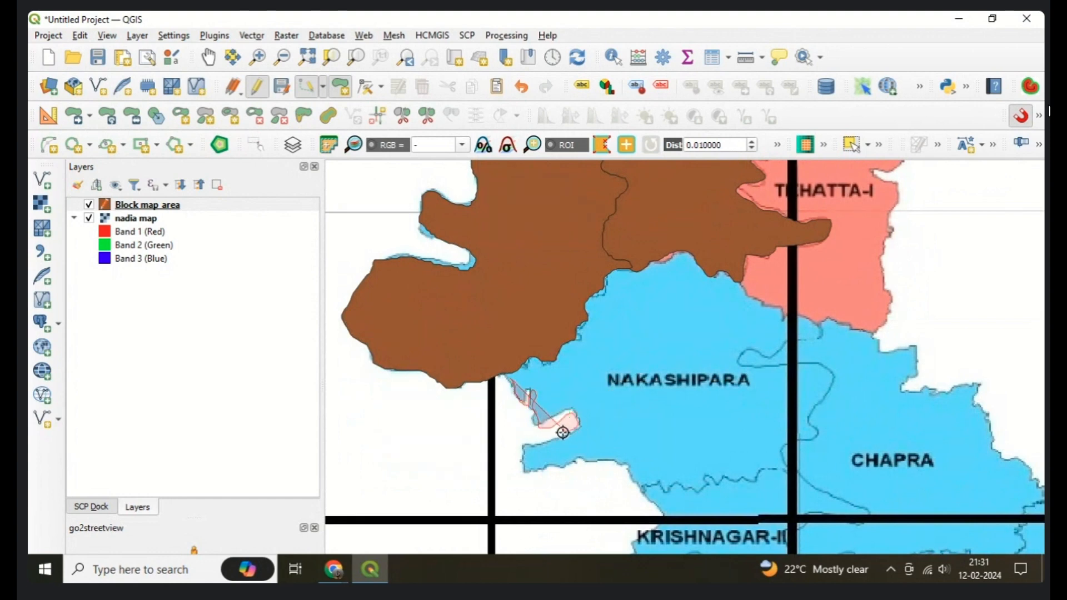
Trace Nakashipara's southwestern projection and its outer edge to the start of the Krishnagar-II boundary
{"action": "left_click", "coordinate": [529, 445]}
{"action": "left_click", "coordinate": [524, 454]}
{"action": "left_click", "coordinate": [524, 468]}
{"action": "left_click", "coordinate": [528, 474]}
{"action": "left_click", "coordinate": [542, 469]}
{"action": "left_click", "coordinate": [562, 468]}
{"action": "left_click", "coordinate": [578, 458]}
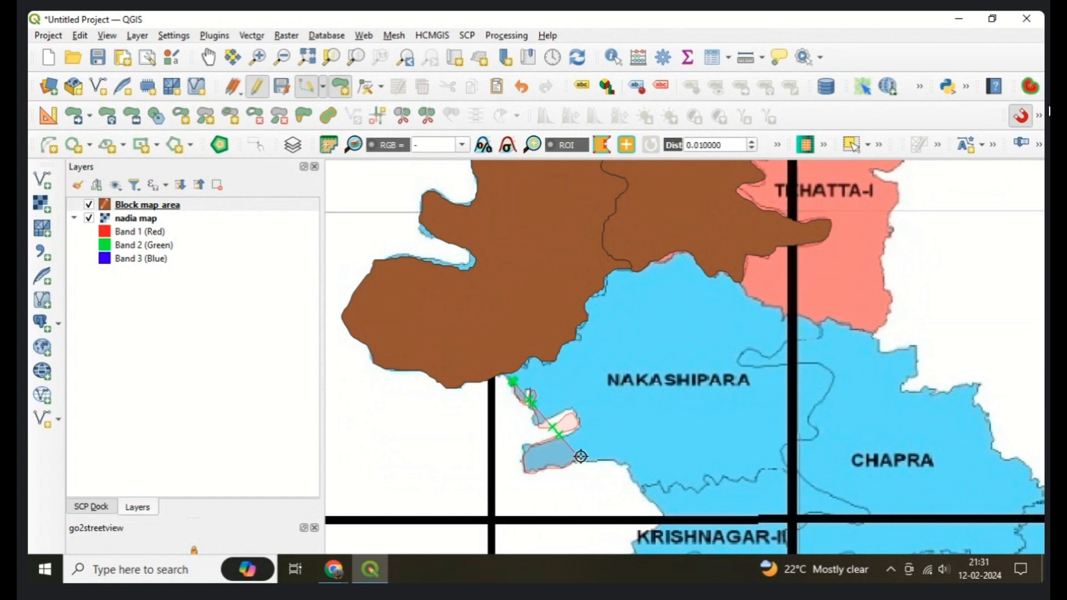
{"action": "left_click", "coordinate": [587, 462]}
{"action": "left_click", "coordinate": [614, 461]}
{"action": "left_click", "coordinate": [628, 470]}
{"action": "left_click", "coordinate": [632, 482]}
{"action": "left_click", "coordinate": [643, 494]}
{"action": "left_click", "coordinate": [647, 488]}
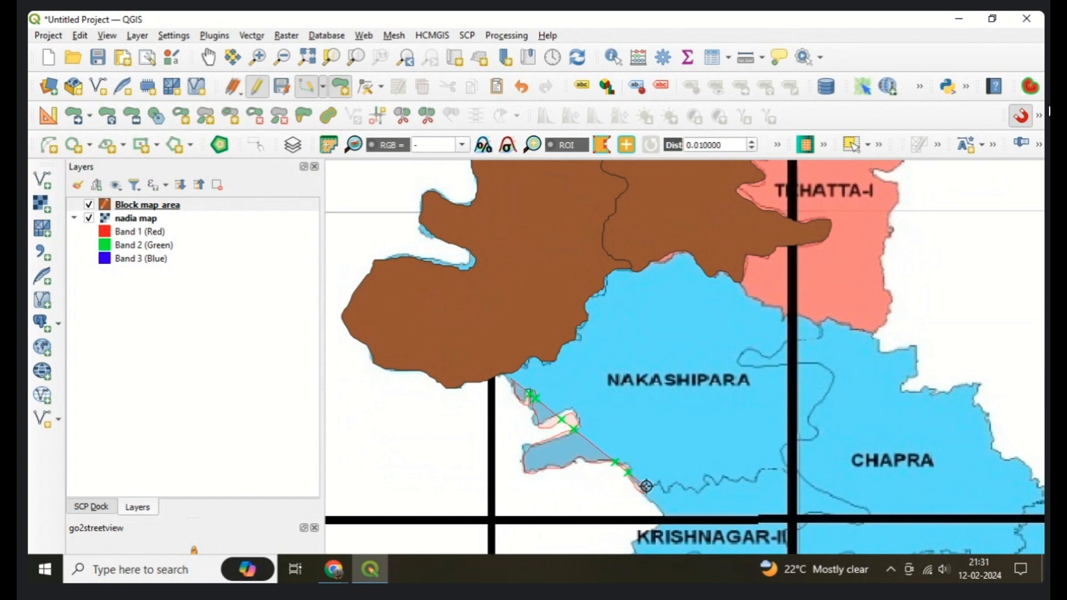
Trace Nakashipara's jagged southern boundary with Krishnagar-II eastward to the corner at Chapra
{"action": "left_click", "coordinate": [660, 484]}
{"action": "left_click", "coordinate": [666, 493]}
{"action": "left_click", "coordinate": [677, 486]}
{"action": "left_click", "coordinate": [688, 492]}
{"action": "left_click", "coordinate": [701, 494]}
{"action": "left_click", "coordinate": [708, 488]}
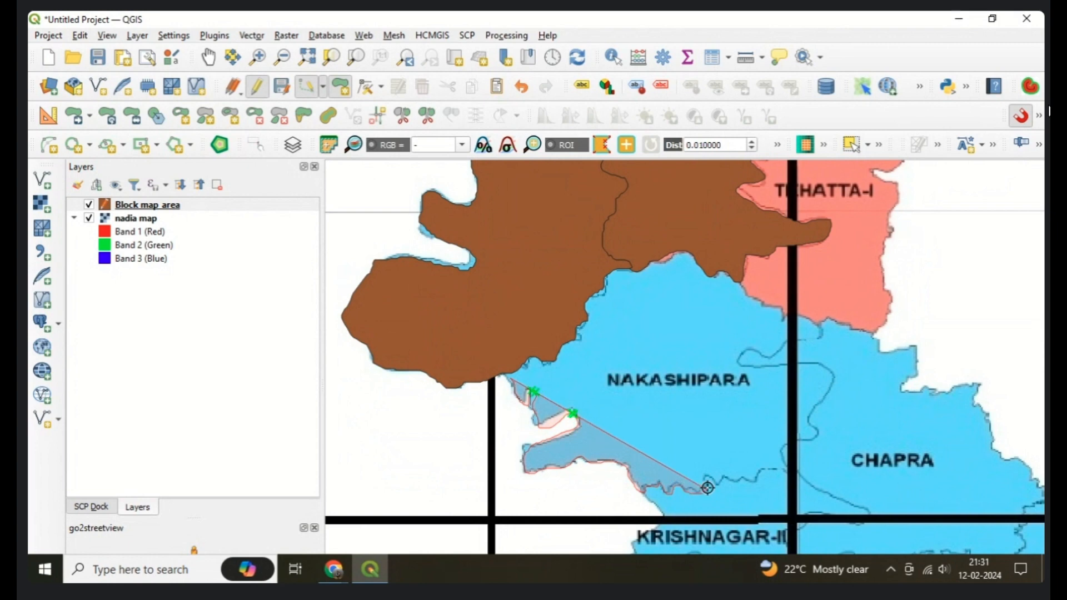
{"action": "left_click", "coordinate": [705, 481]}
{"action": "left_click", "coordinate": [711, 476]}
{"action": "left_click", "coordinate": [719, 482]}
{"action": "left_click", "coordinate": [730, 481]}
{"action": "left_click", "coordinate": [743, 480]}
{"action": "left_click", "coordinate": [754, 481]}
{"action": "left_click", "coordinate": [761, 472]}
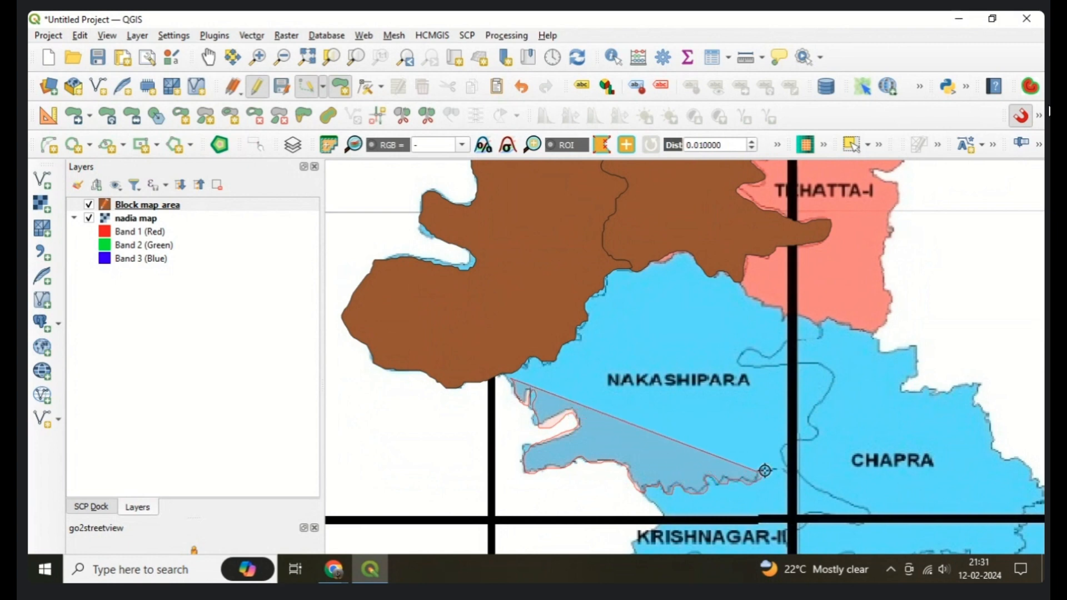
{"action": "left_click", "coordinate": [768, 469]}
{"action": "left_click", "coordinate": [782, 470]}
{"action": "left_click", "coordinate": [795, 472]}
Trace Nakashipara's eastern boundary with Chapra northward to the top of the eastern bulge
{"action": "left_click", "coordinate": [784, 459]}
{"action": "left_click", "coordinate": [784, 446]}
{"action": "left_click", "coordinate": [810, 441]}
{"action": "left_click", "coordinate": [819, 431]}
{"action": "left_click", "coordinate": [815, 413]}
{"action": "left_click", "coordinate": [823, 400]}
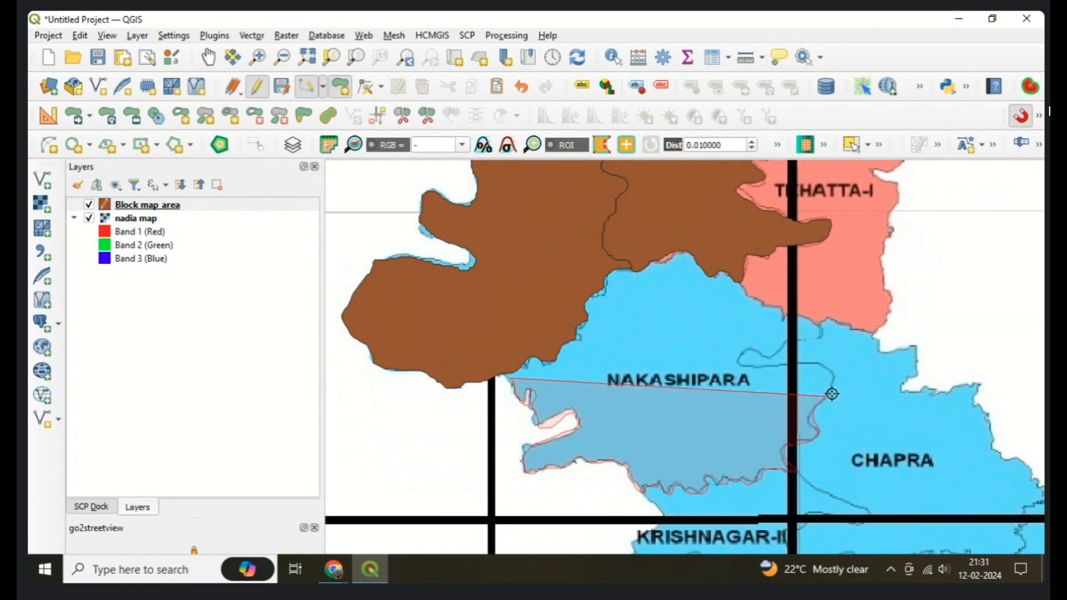
{"action": "left_click", "coordinate": [842, 382]}
{"action": "left_click", "coordinate": [834, 373]}
Trace the Nakashipara–Chapra boundary around the western loop and up to the Tehatta-I border
{"action": "left_click", "coordinate": [788, 360]}
{"action": "left_click", "coordinate": [761, 366]}
{"action": "left_click", "coordinate": [744, 366]}
{"action": "left_click", "coordinate": [745, 358]}
{"action": "left_click", "coordinate": [765, 357]}
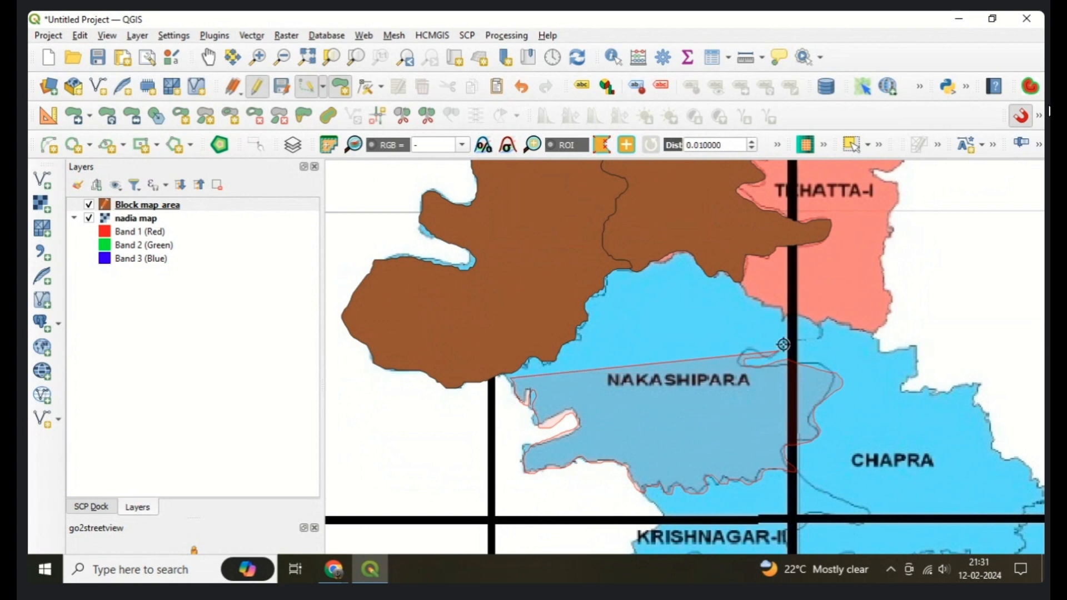
{"action": "left_click", "coordinate": [787, 341]}
{"action": "left_click", "coordinate": [808, 338]}
{"action": "left_click", "coordinate": [817, 330]}
{"action": "left_click", "coordinate": [819, 321]}
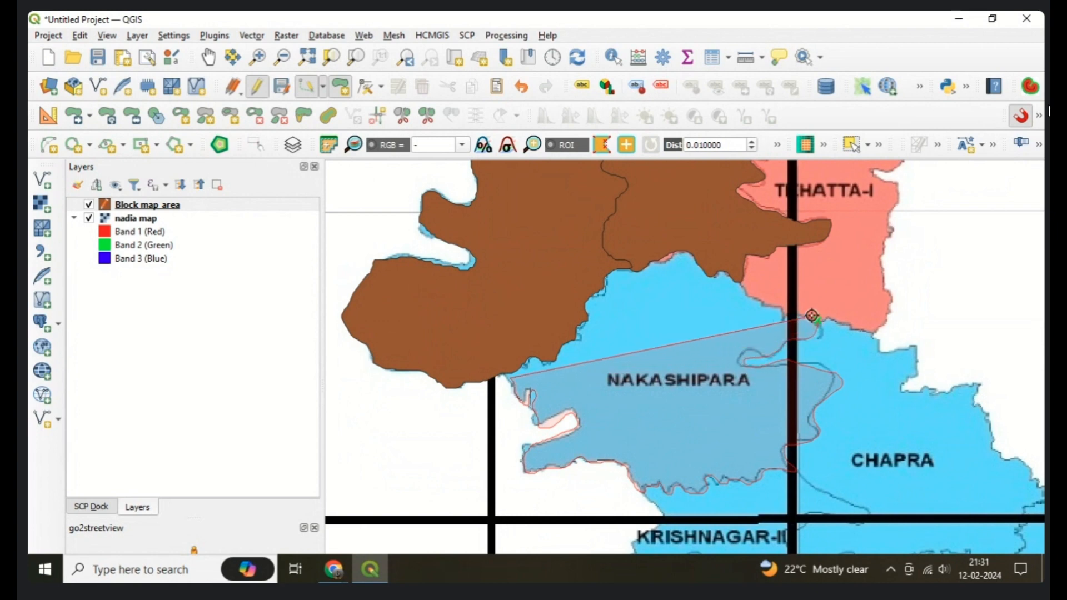
{"action": "key", "text": "BackSpace"}
{"action": "key", "text": "BackSpace"}
{"action": "key", "text": "BackSpace"}
{"action": "key", "text": "BackSpace"}
{"action": "key", "text": "BackSpace"}
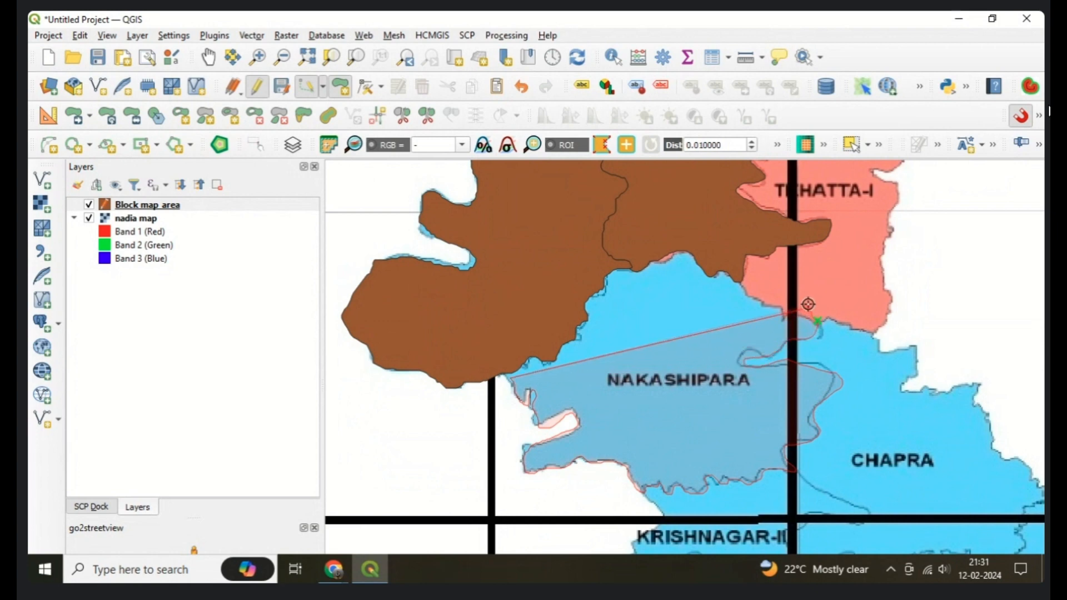
{"action": "left_click", "coordinate": [818, 314]}
{"action": "left_click", "coordinate": [814, 309]}
{"action": "left_click", "coordinate": [798, 324]}
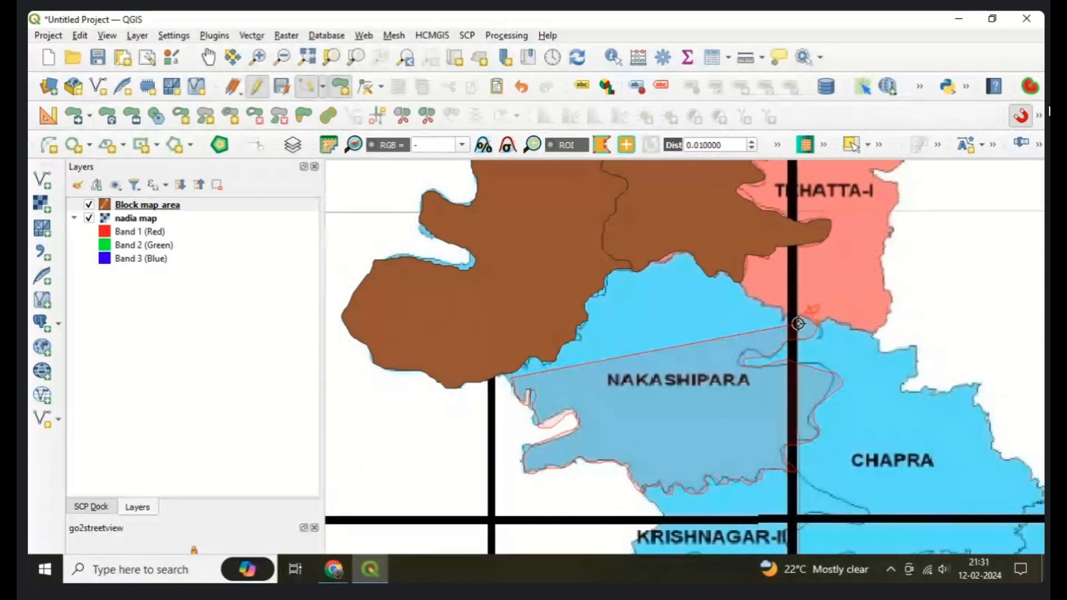
{"action": "key", "text": "BackSpace"}
{"action": "key", "text": "BackSpace"}
{"action": "key", "text": "BackSpace"}
{"action": "key", "text": "BackSpace"}
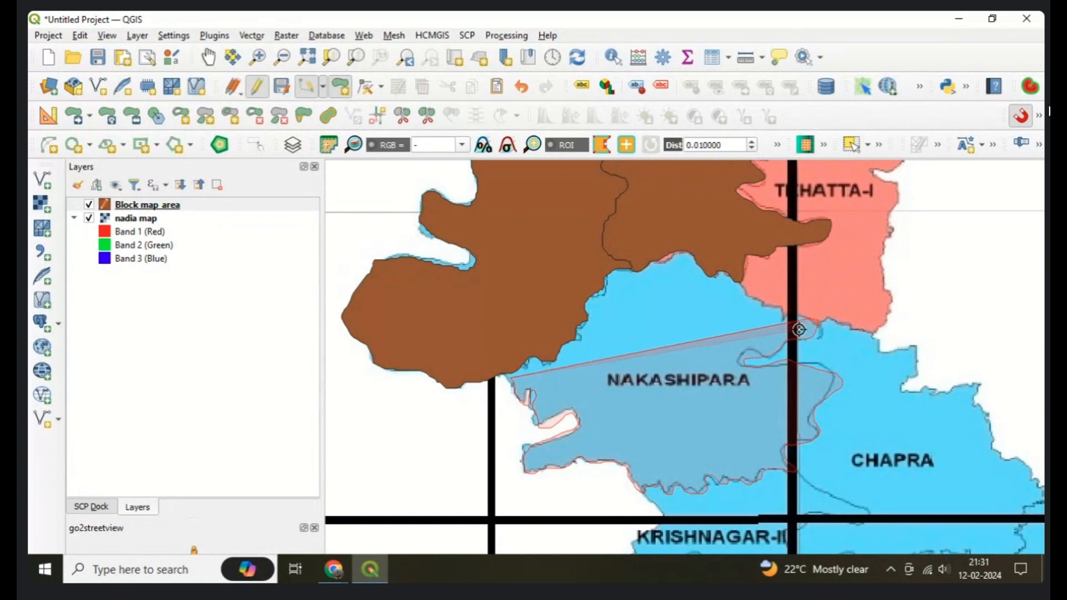
Trace Nakashipara's northeastern boundary with Tehatta-I northwestward to the corner of the already digitized block
{"action": "left_click", "coordinate": [799, 329]}
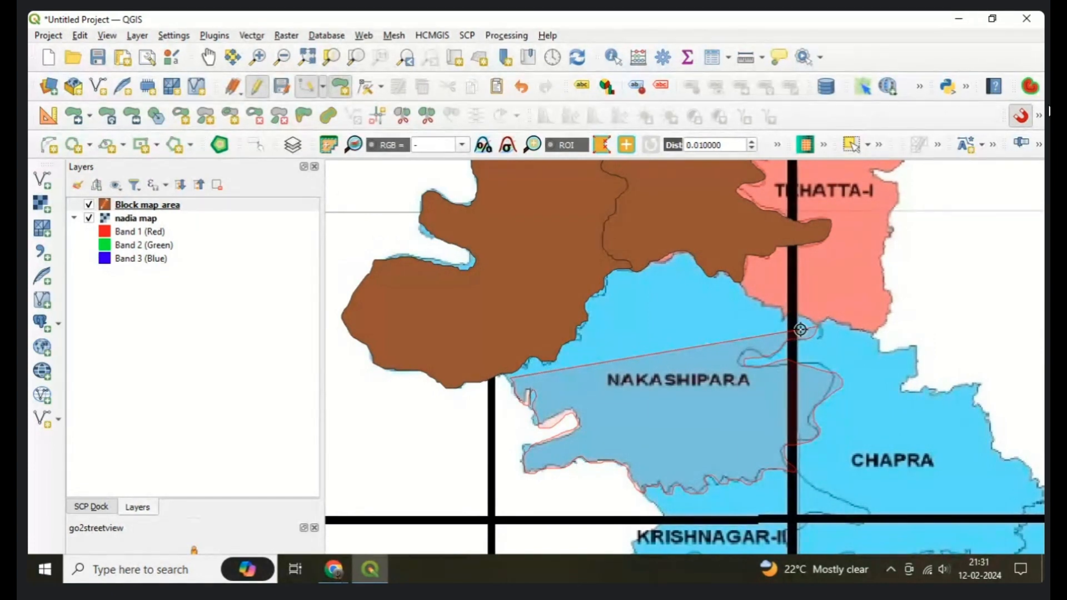
{"action": "left_click", "coordinate": [793, 317]}
{"action": "left_click", "coordinate": [786, 313]}
{"action": "left_click", "coordinate": [769, 303]}
{"action": "left_click", "coordinate": [750, 294]}
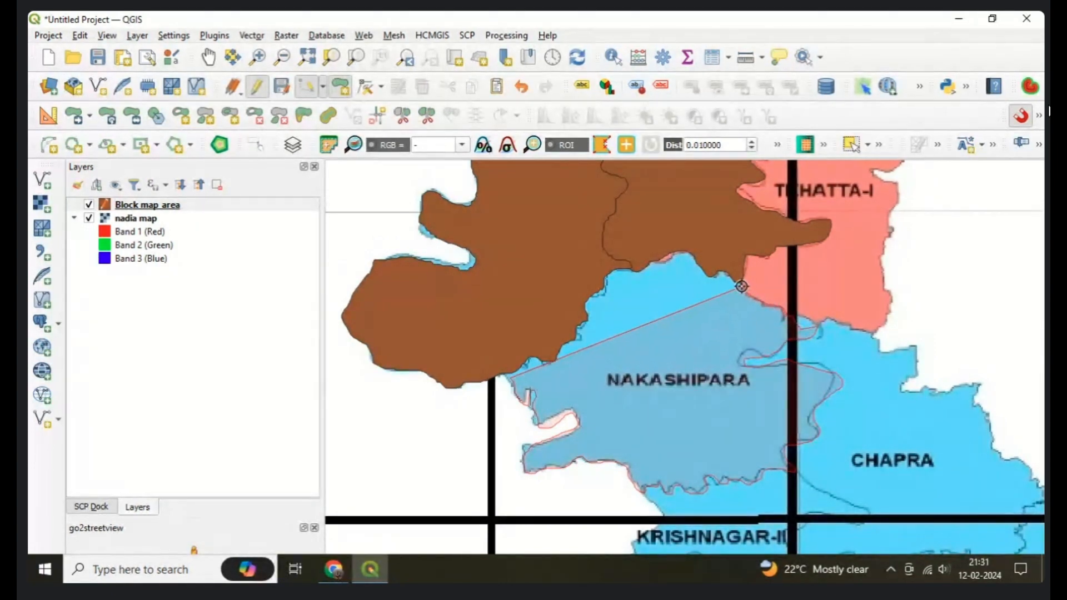
{"action": "left_click", "coordinate": [741, 286]}
Run Nakashipara's northern and northwestern edge inside the adjoining digitized blocks and finish the polygon at its western end
{"action": "left_click", "coordinate": [722, 263]}
{"action": "left_click", "coordinate": [689, 240]}
{"action": "left_click", "coordinate": [667, 240]}
{"action": "left_click", "coordinate": [650, 246]}
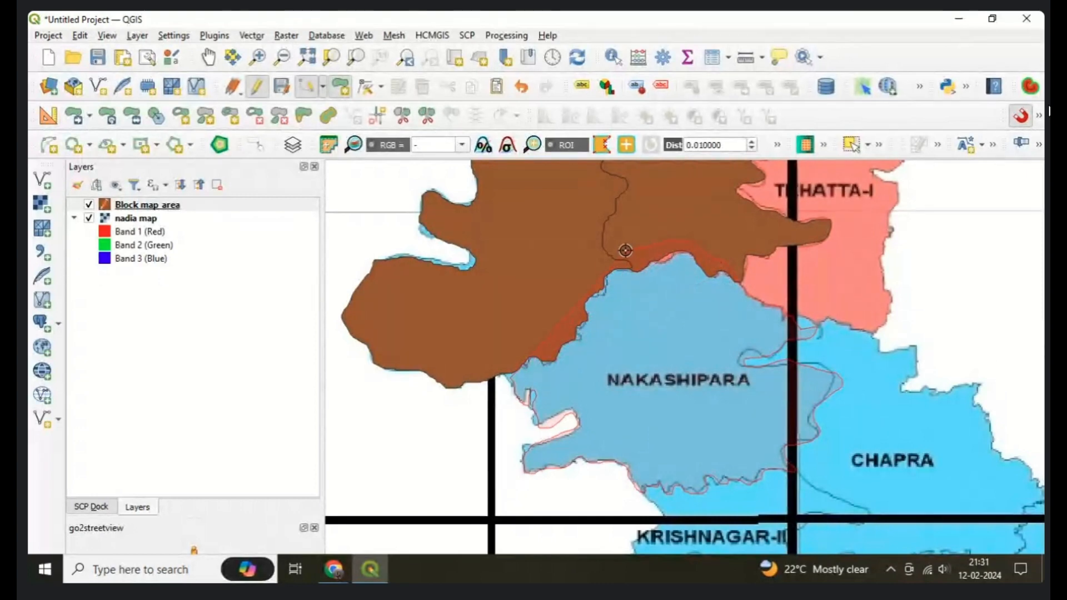
{"action": "left_click", "coordinate": [583, 268]}
{"action": "left_click", "coordinate": [564, 291]}
{"action": "left_click", "coordinate": [549, 325]}
{"action": "left_click", "coordinate": [527, 347]}
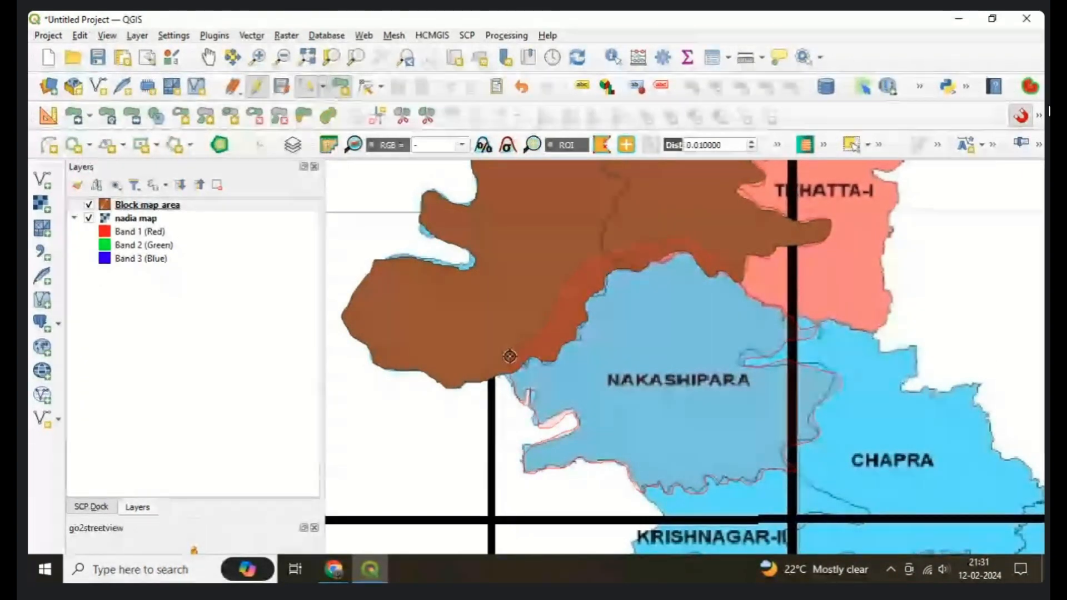
{"action": "right_click", "coordinate": [509, 357]}
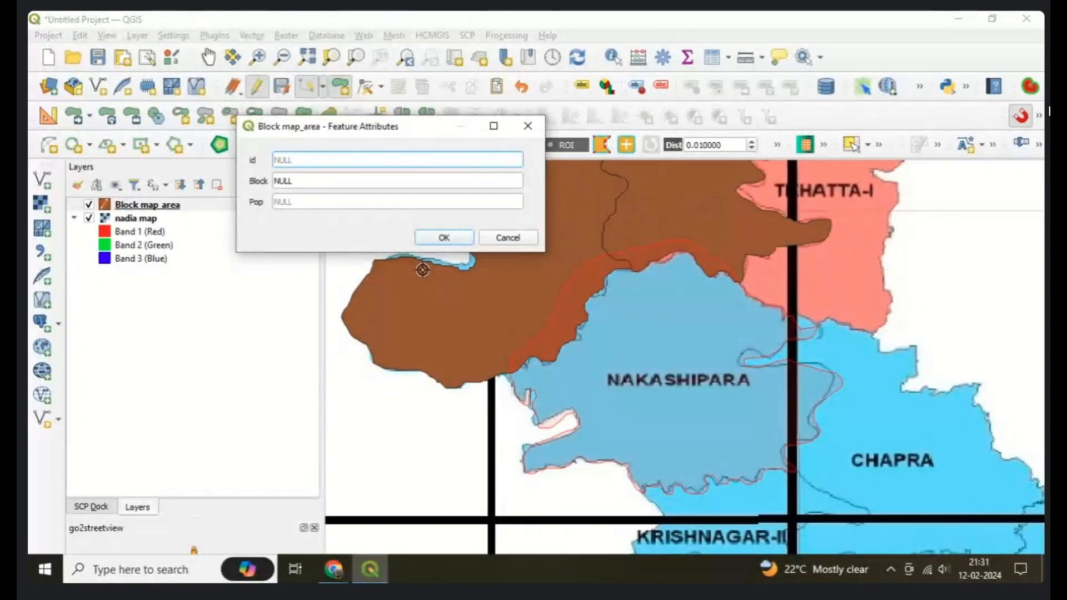
Give the Nakashipara polygon id 3, Block name Nakashipara and Pop 9623
{"action": "type", "text": "3"}
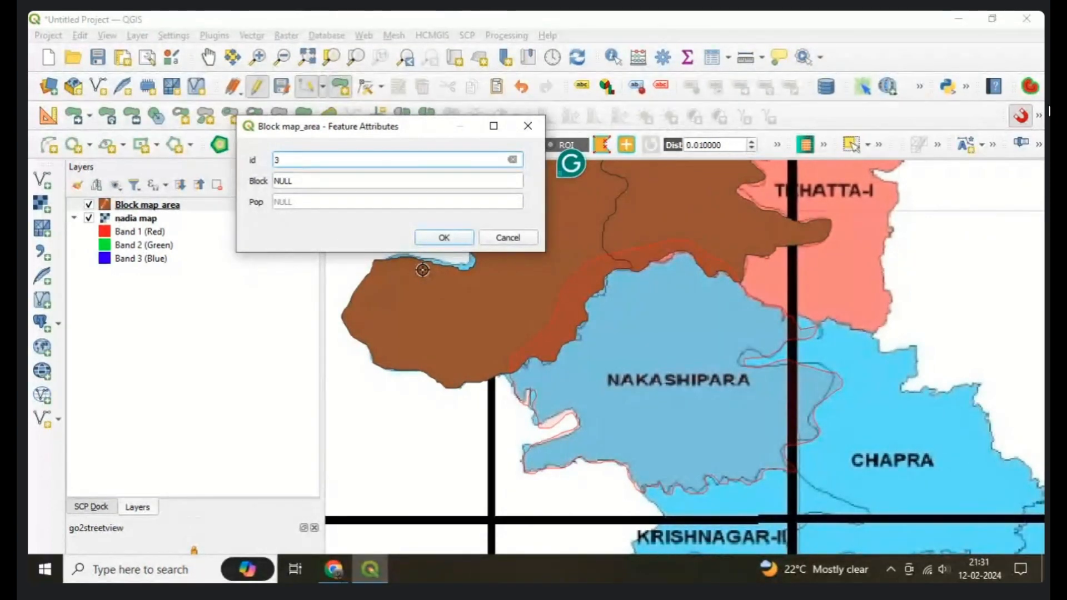
{"action": "key", "text": "Tab"}
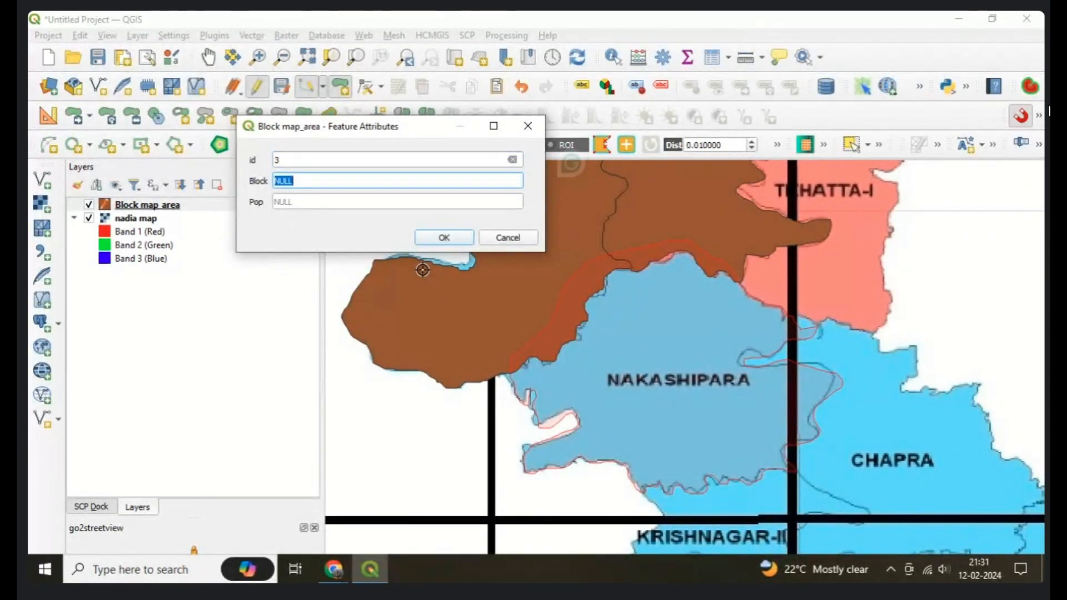
{"action": "type", "text": "Nakash"}
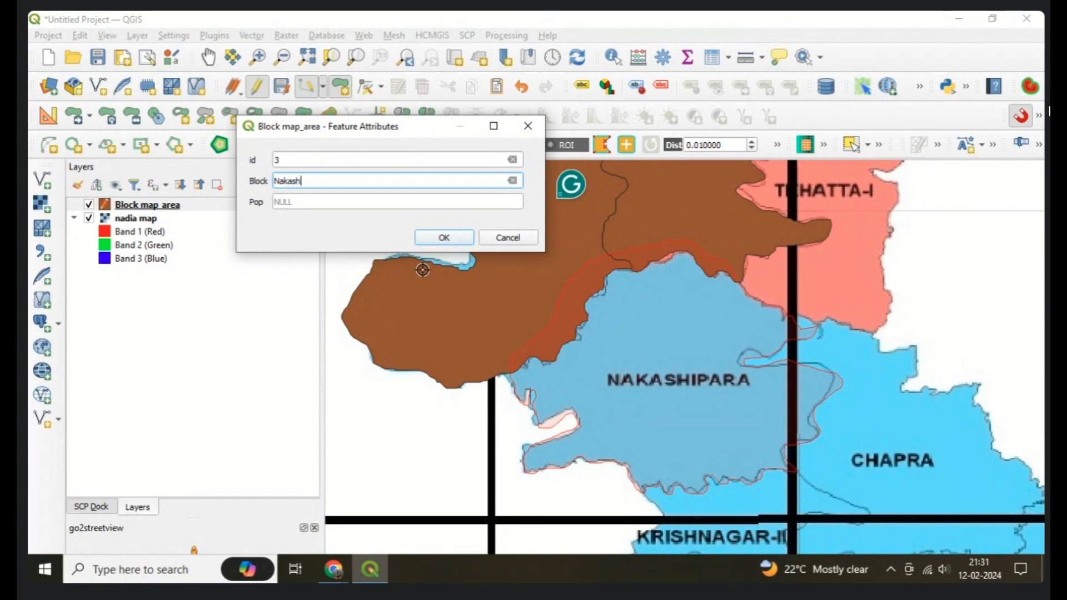
{"action": "type", "text": "ipara"}
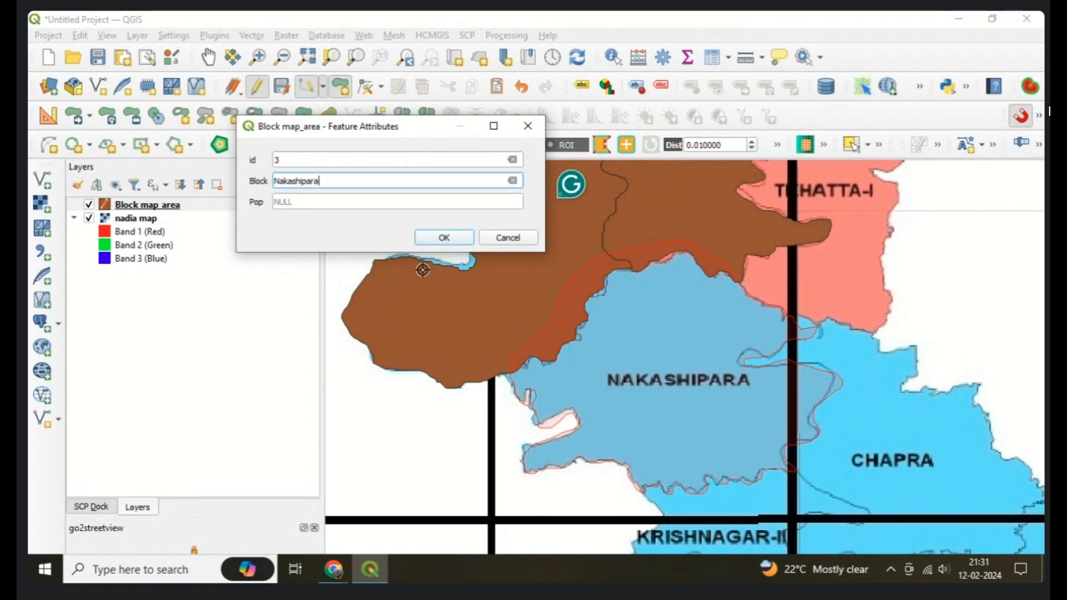
{"action": "left_click", "coordinate": [372, 202]}
{"action": "type", "text": "9623"}
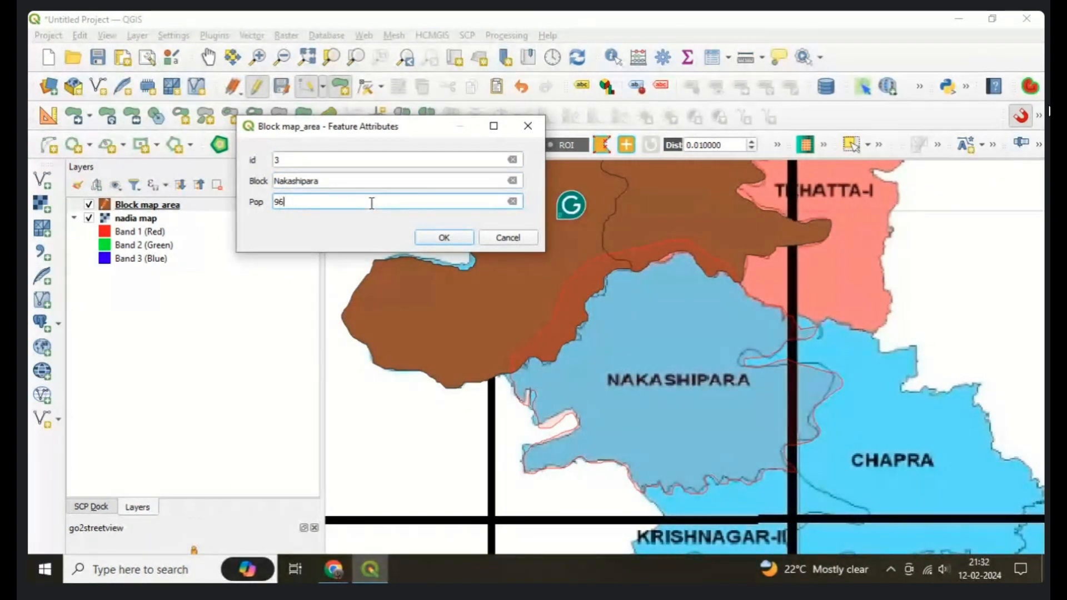
{"action": "left_click", "coordinate": [444, 238]}
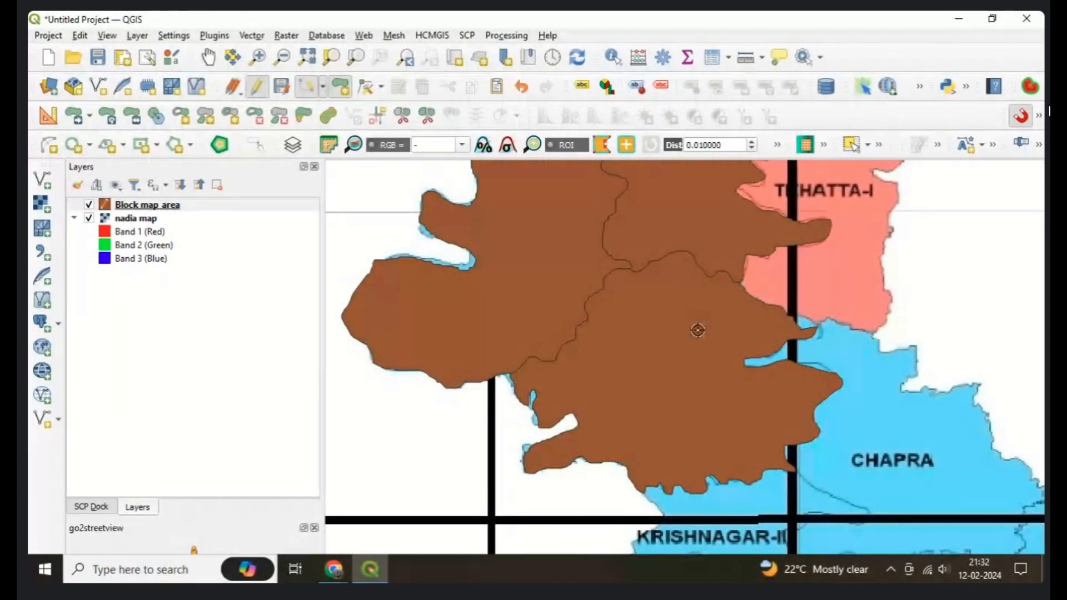
Digitize the Tehatta-I block as a polygon from its northwestern notch, running its western edge inside the adjoining digitized blocks
{"action": "key", "text": "Right"}
{"action": "key", "text": "Up"}
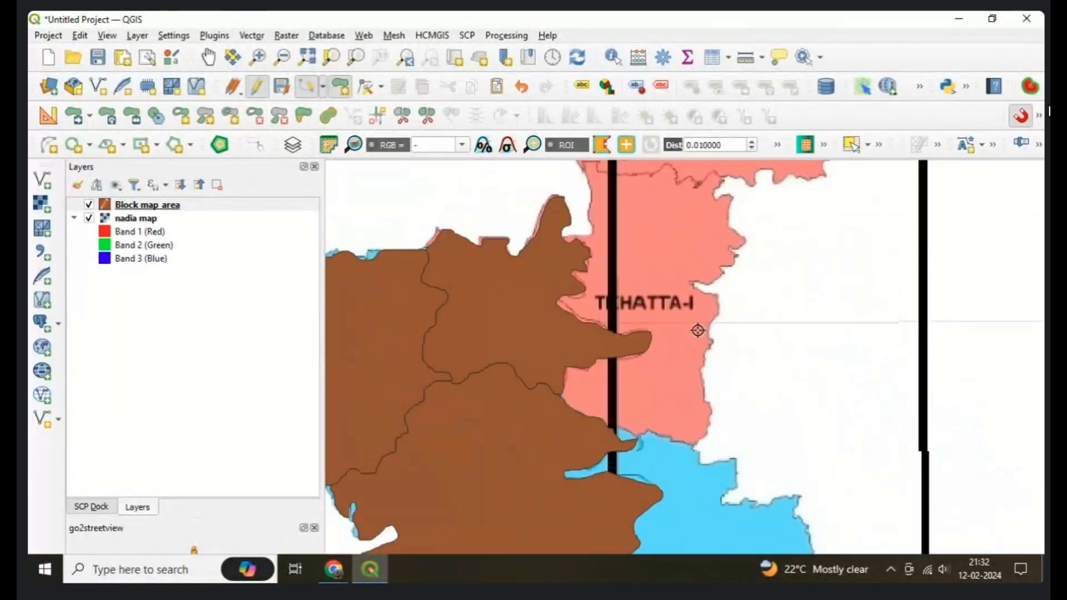
{"action": "key", "text": "Up"}
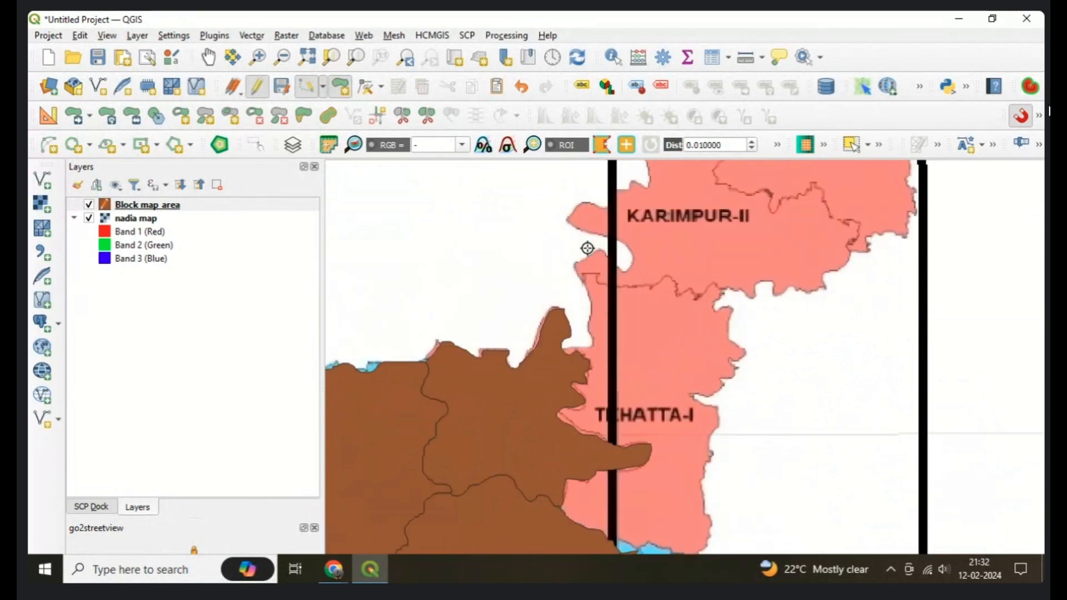
{"action": "key", "text": "Left"}
{"action": "key", "text": "Right"}
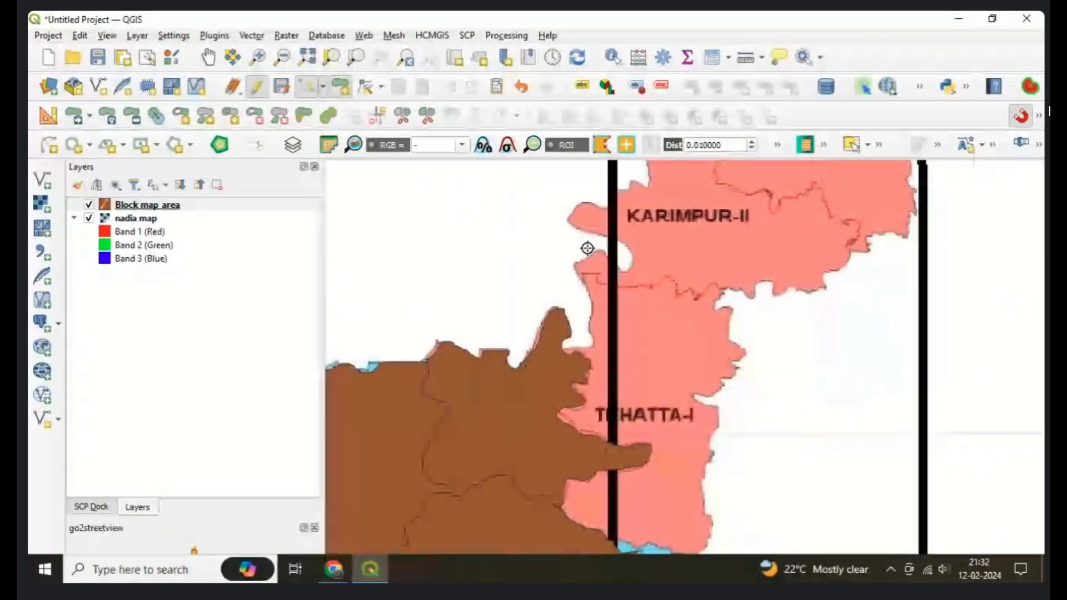
{"action": "key", "text": "Down"}
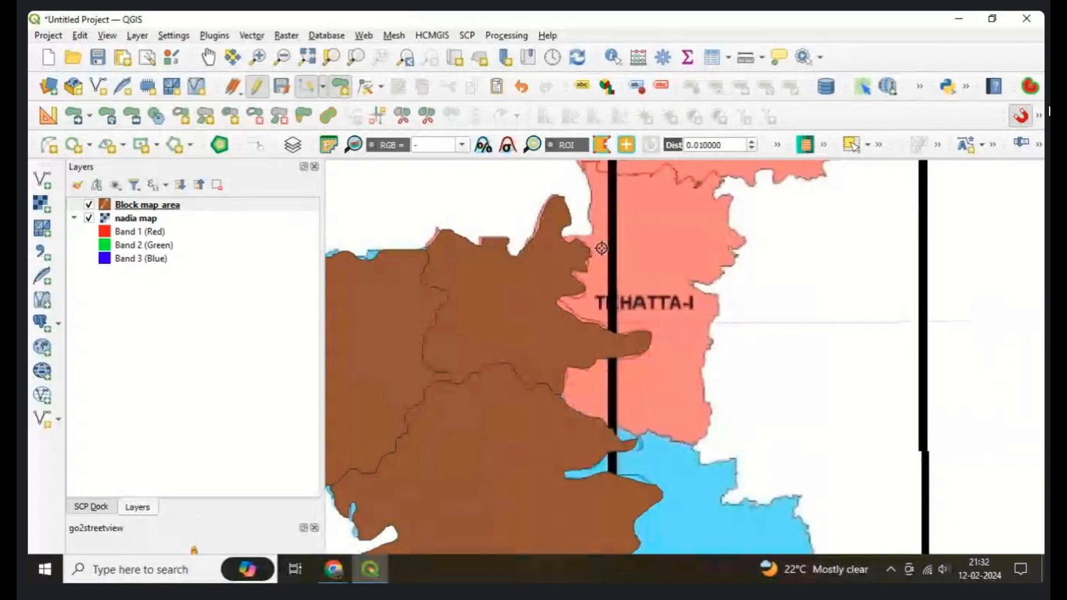
{"action": "left_click", "coordinate": [569, 236]}
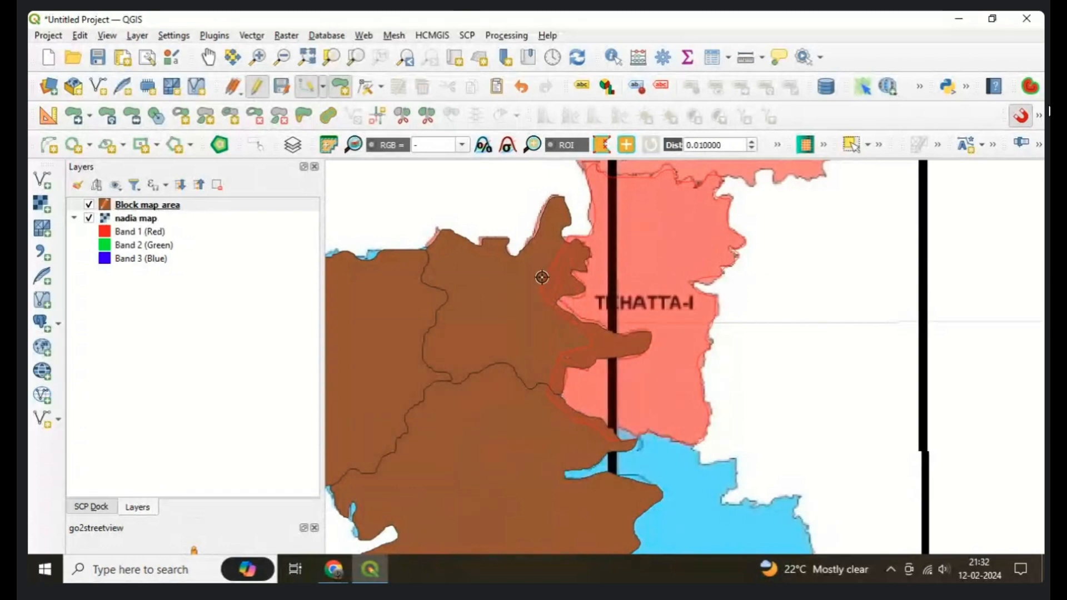
{"action": "right_click", "coordinate": [554, 234]}
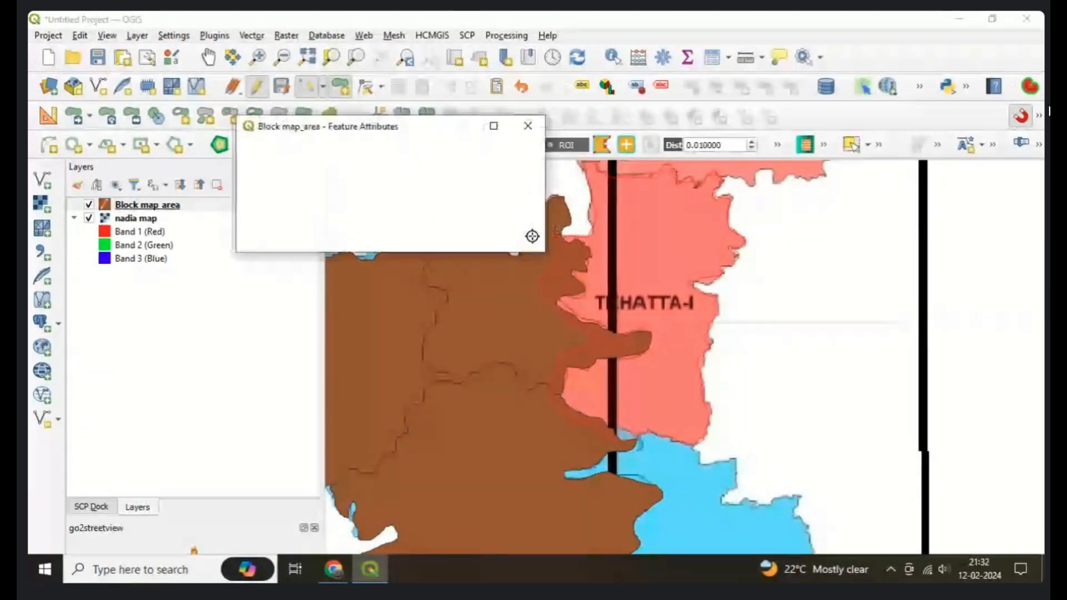
Give the Tehatta-I polygon id 4, Block name Theatta-1 and Pop 2358
{"action": "type", "text": "4"}
{"action": "key", "text": "Tab"}
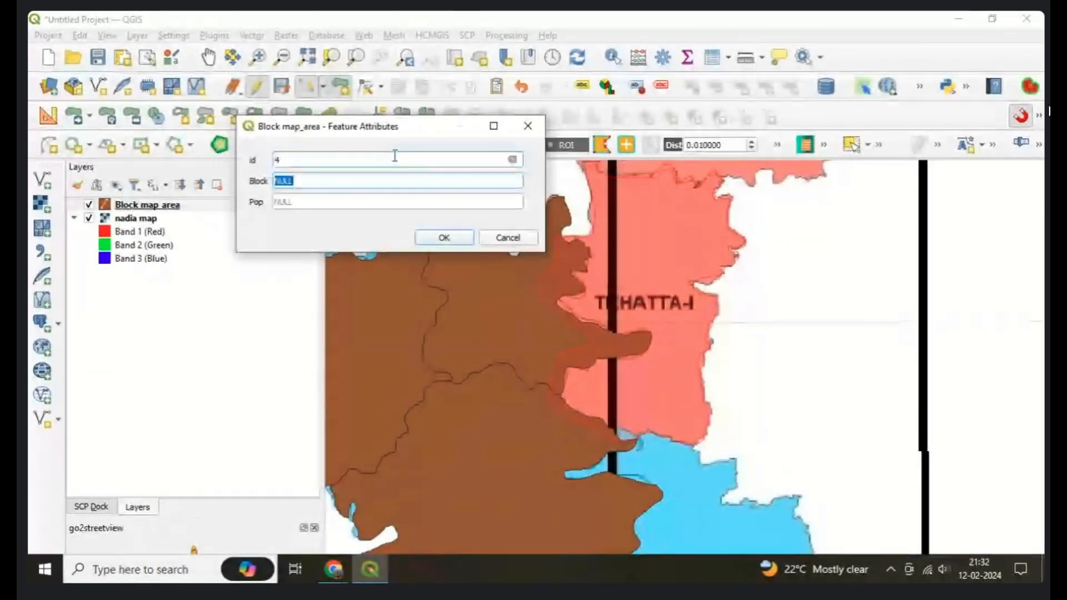
{"action": "type", "text": "Theatt"}
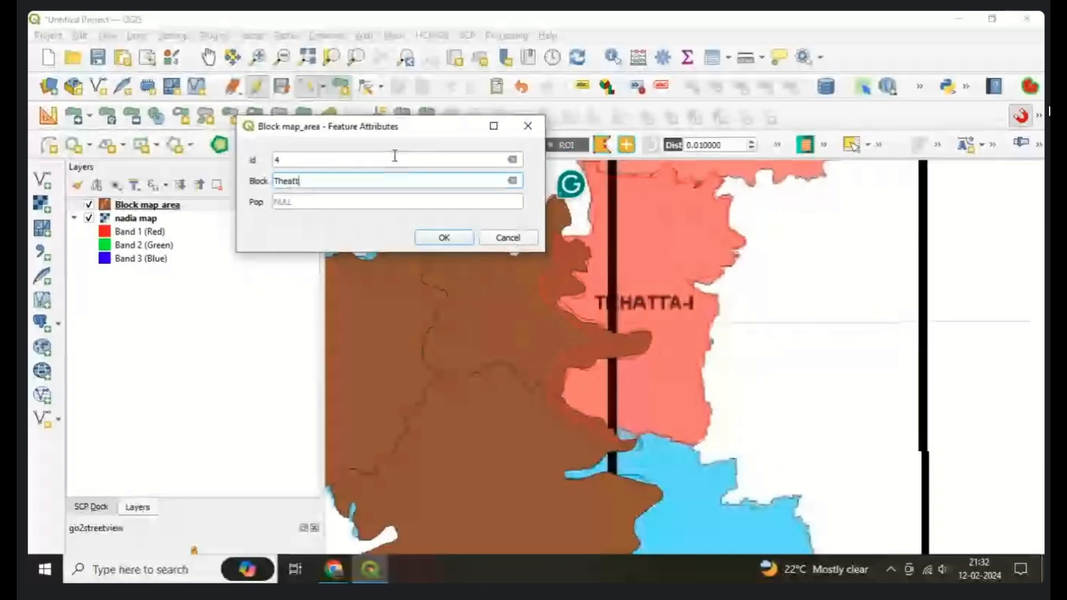
{"action": "type", "text": "a-1"}
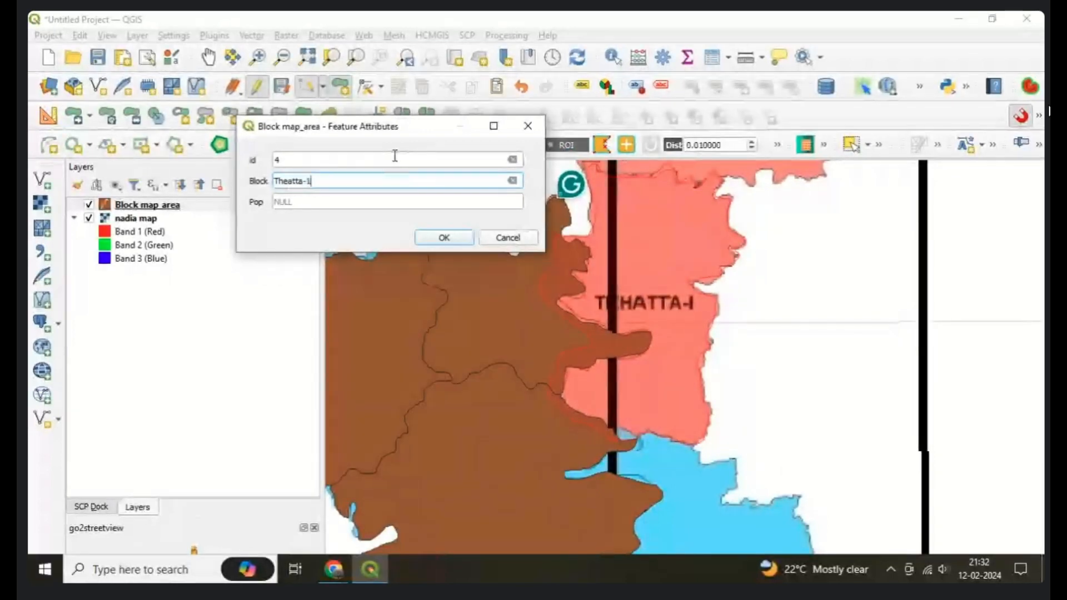
{"action": "key", "text": "Tab"}
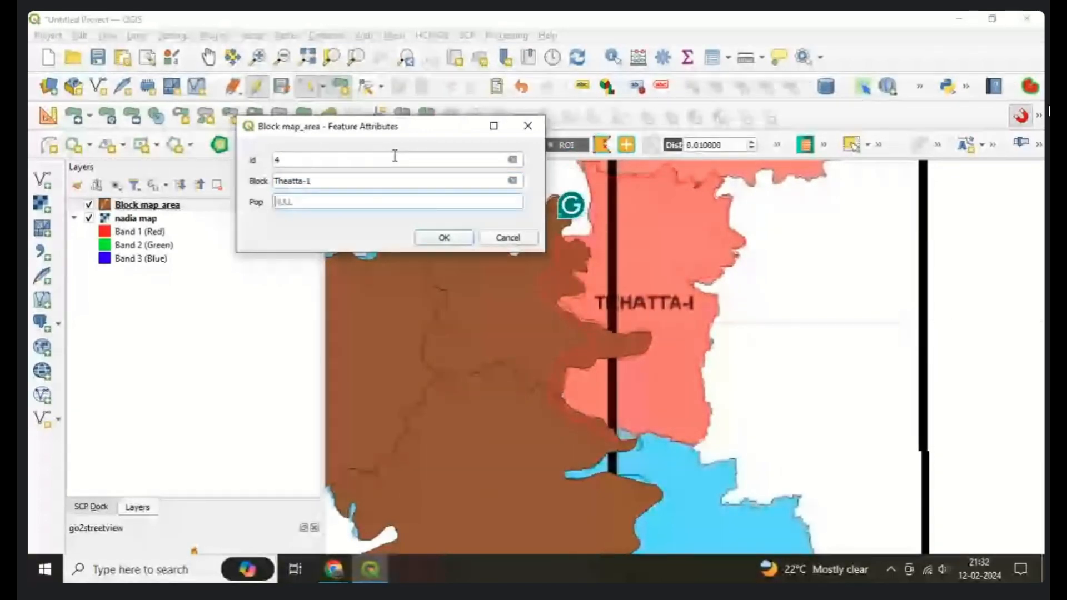
{"action": "type", "text": "2358"}
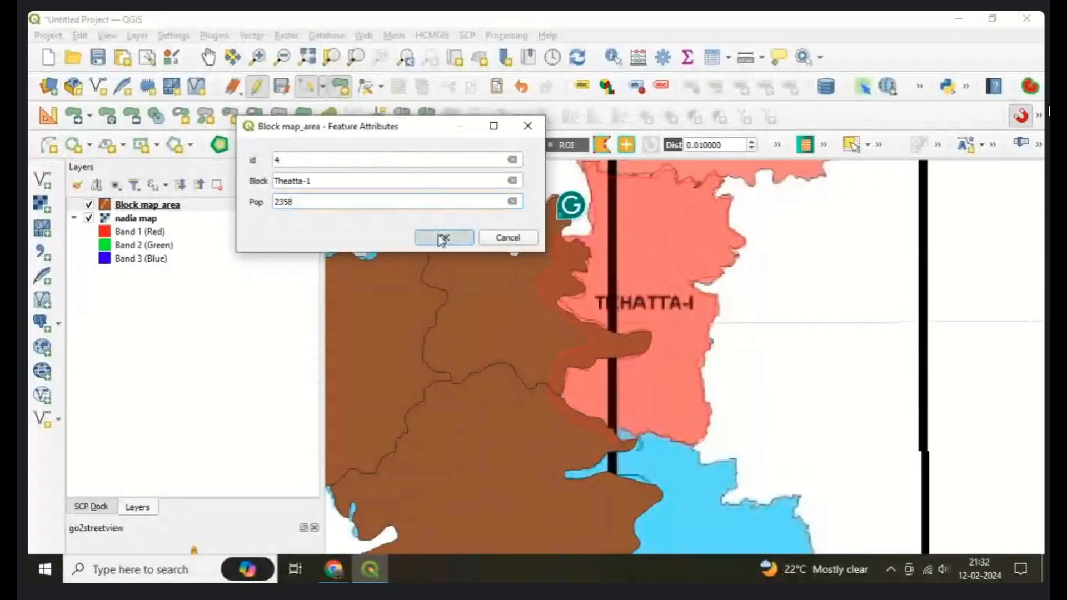
{"action": "left_click", "coordinate": [441, 239]}
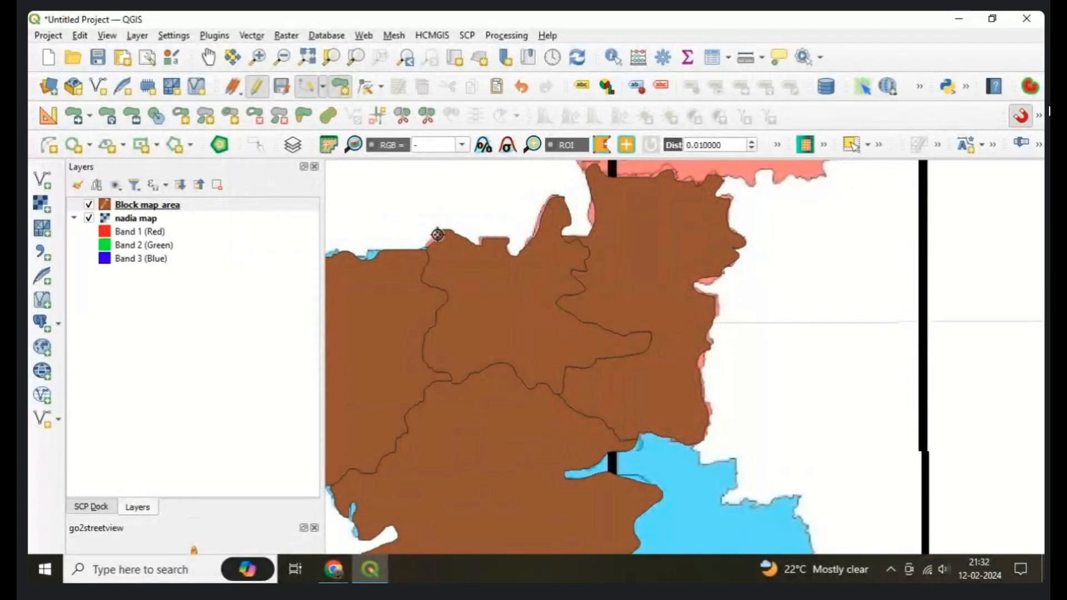
Save the edits of the Block map_area layer and end its editing session
{"action": "scroll", "coordinate": [543, 337], "scroll_direction": "down", "scroll_amount": 2}
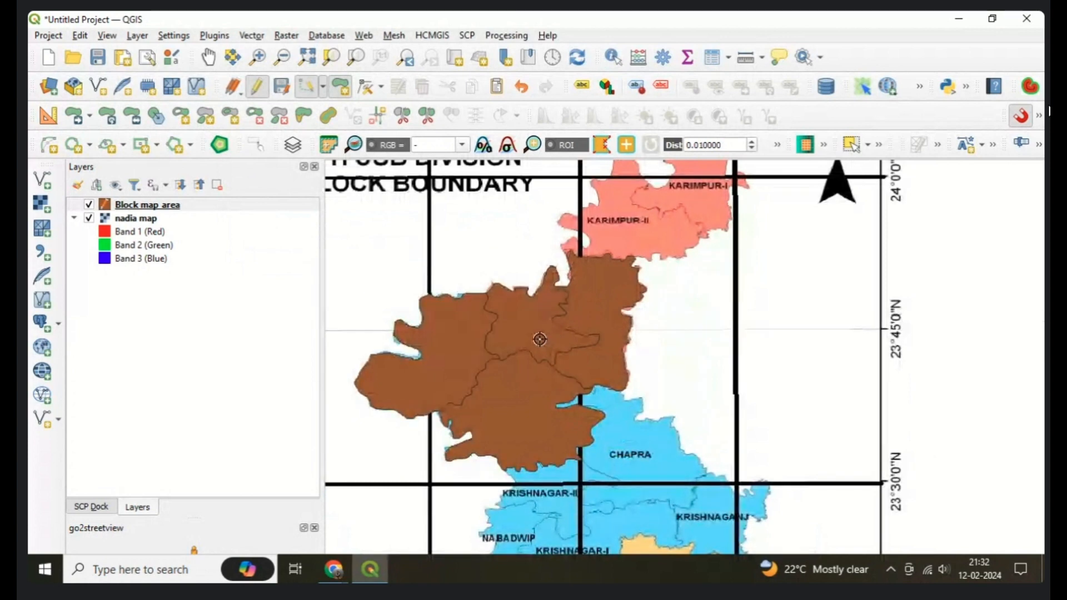
{"action": "left_click", "coordinate": [281, 89]}
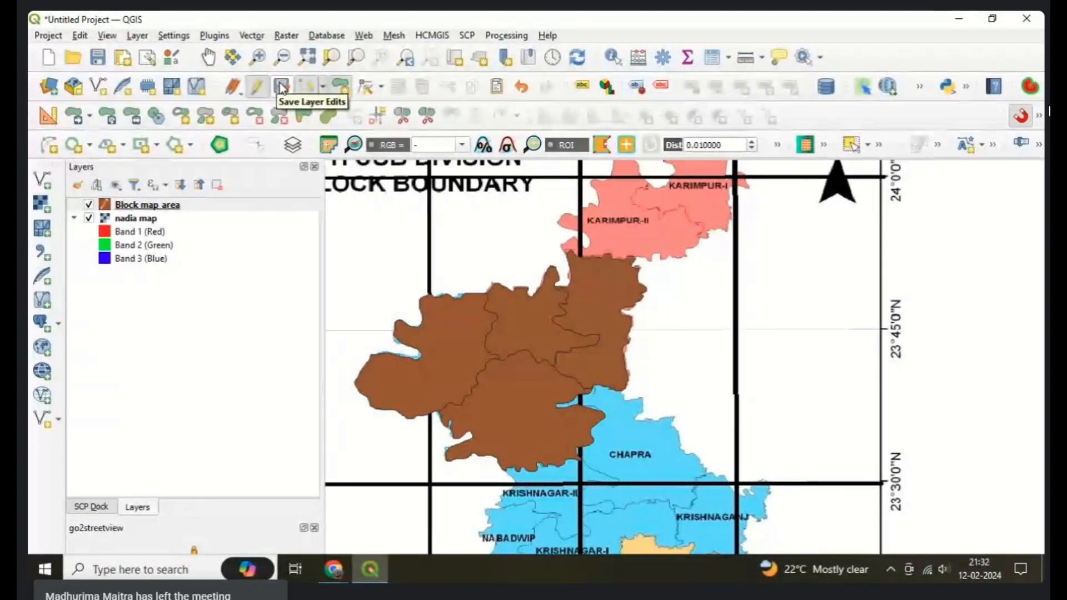
{"action": "left_click", "coordinate": [283, 87]}
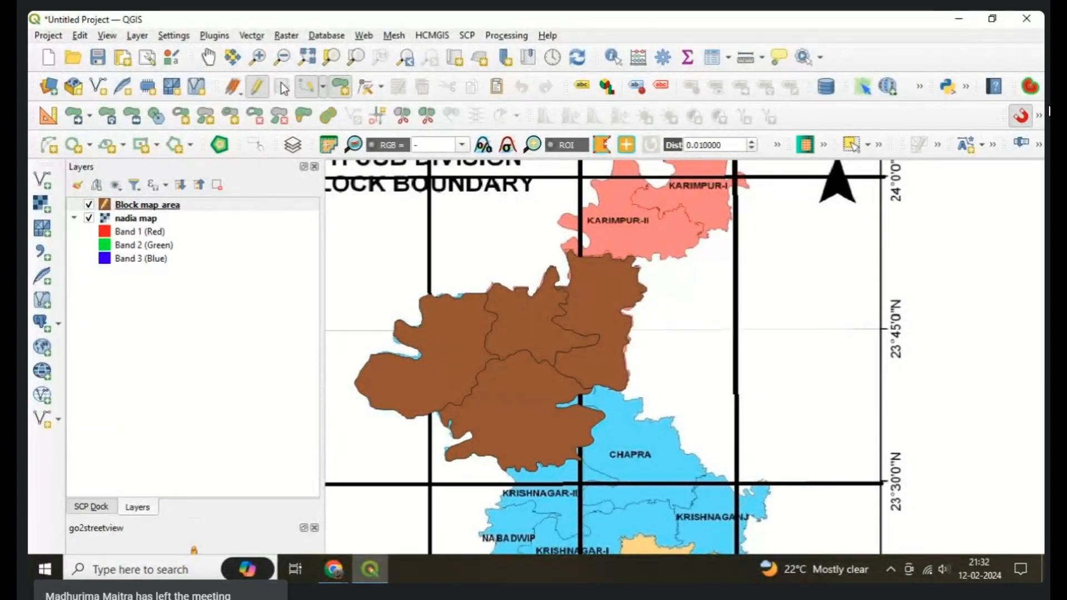
{"action": "left_click", "coordinate": [258, 86]}
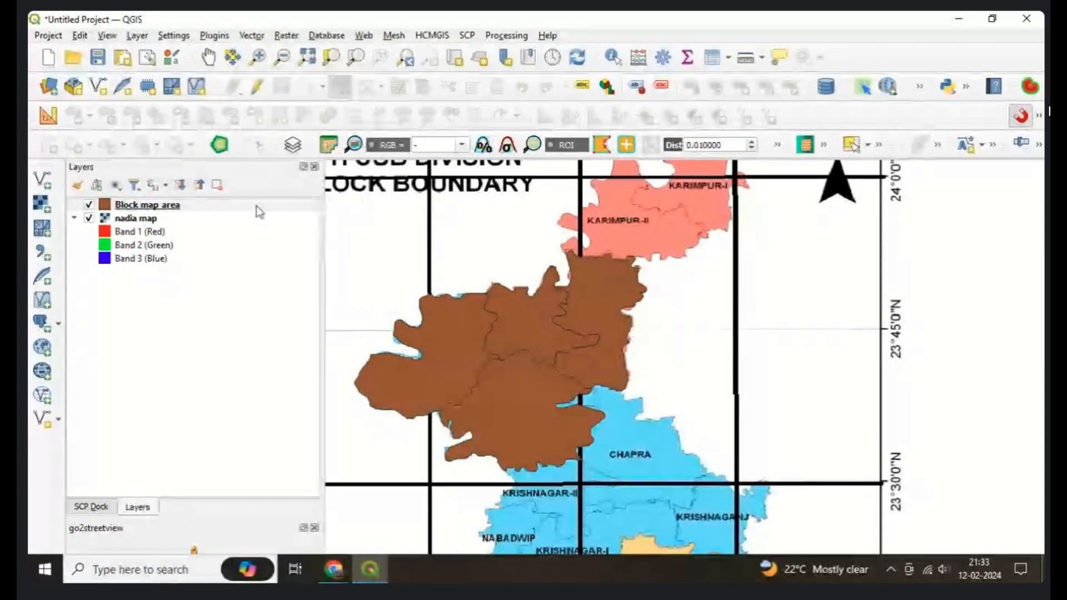
Hide the nadia map raster and centre the digitized block polygons in the map view
{"action": "left_click", "coordinate": [90, 219]}
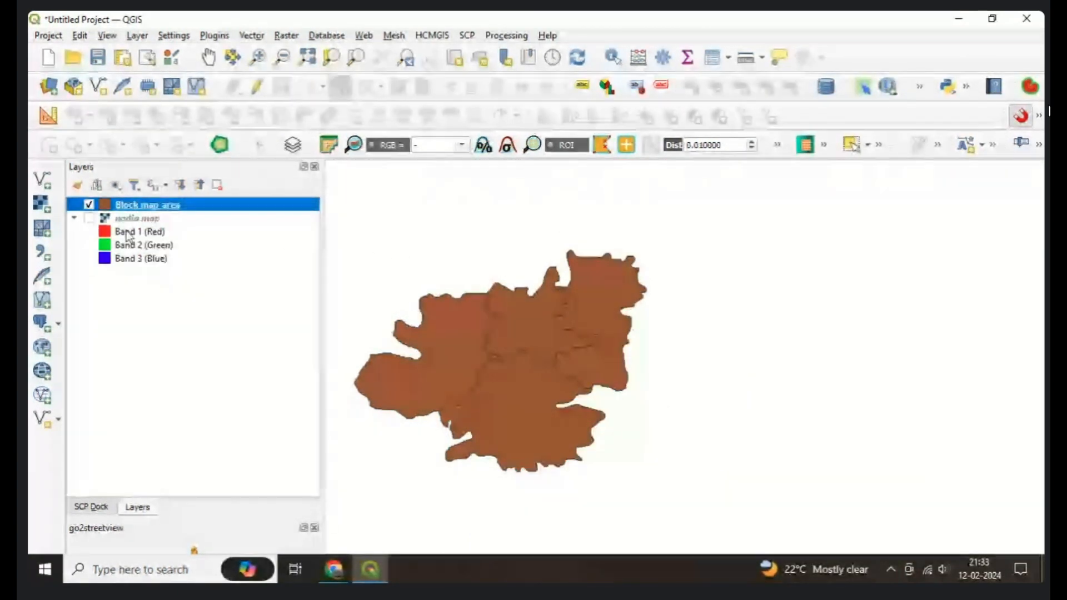
{"action": "left_click", "coordinate": [209, 59]}
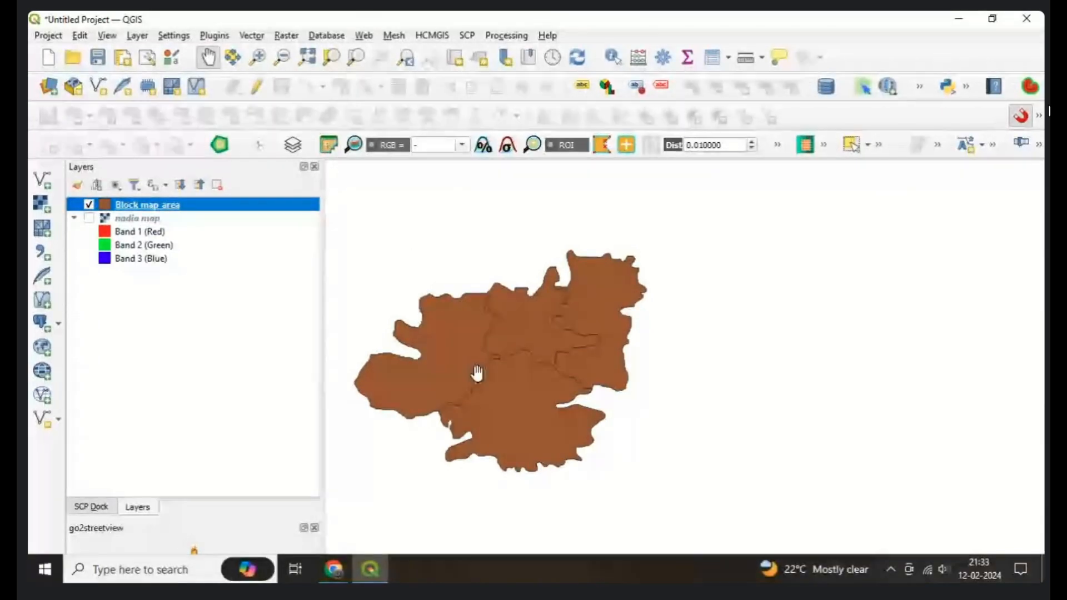
{"action": "left_click_drag", "start_coordinate": [476, 375], "coordinate": [600, 362]}
{"action": "left_click", "coordinate": [89, 219]}
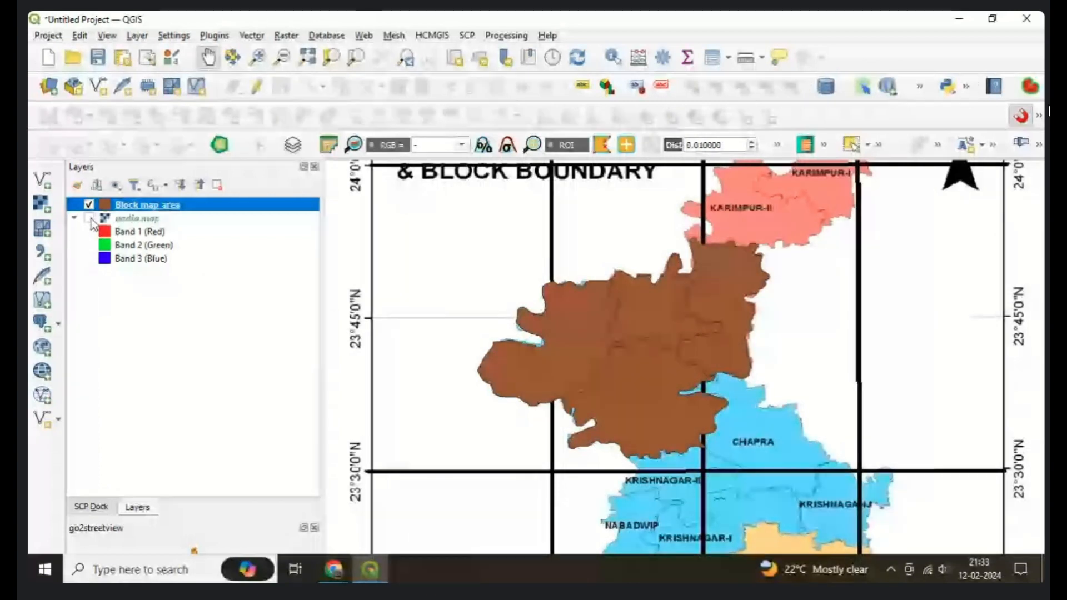
{"action": "left_click", "coordinate": [89, 218]}
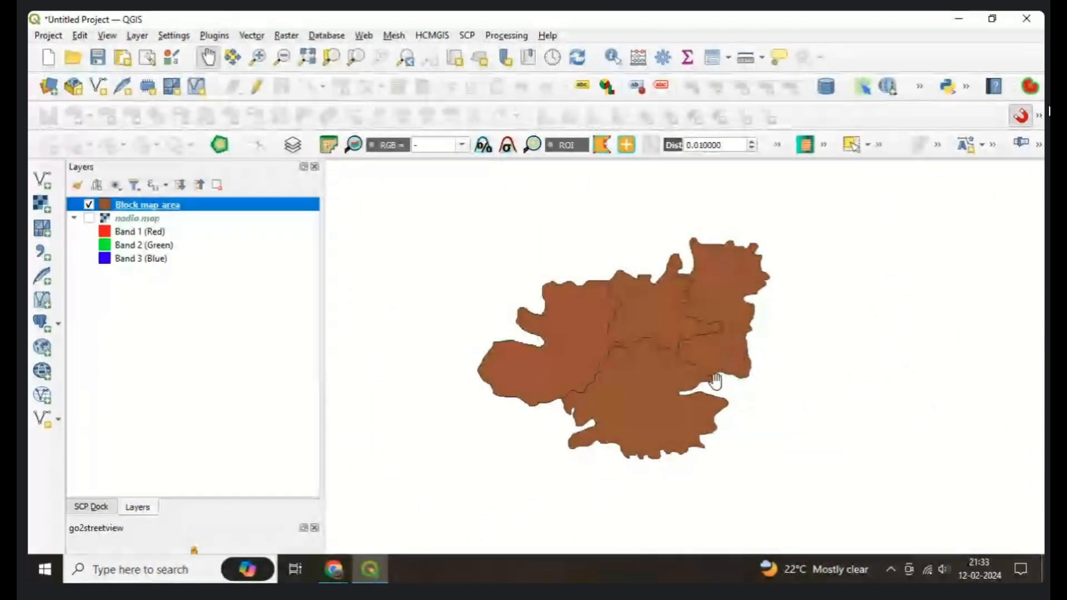
{"action": "left_click", "coordinate": [992, 19]}
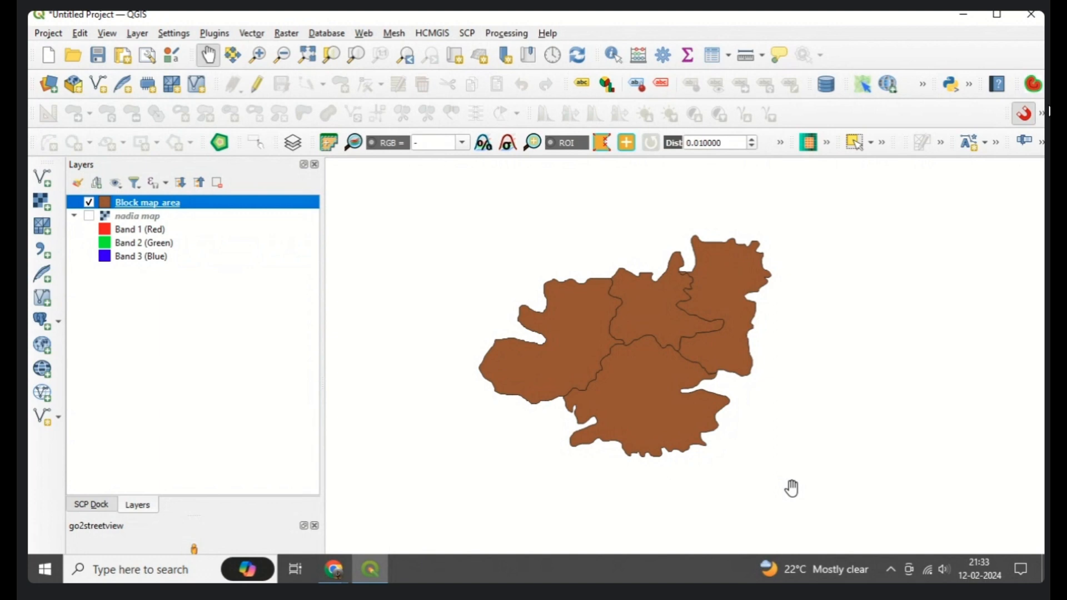
Start exporting the features of the Block map_area layer as an ESRI Shapefile
{"action": "right_click", "coordinate": [139, 210]}
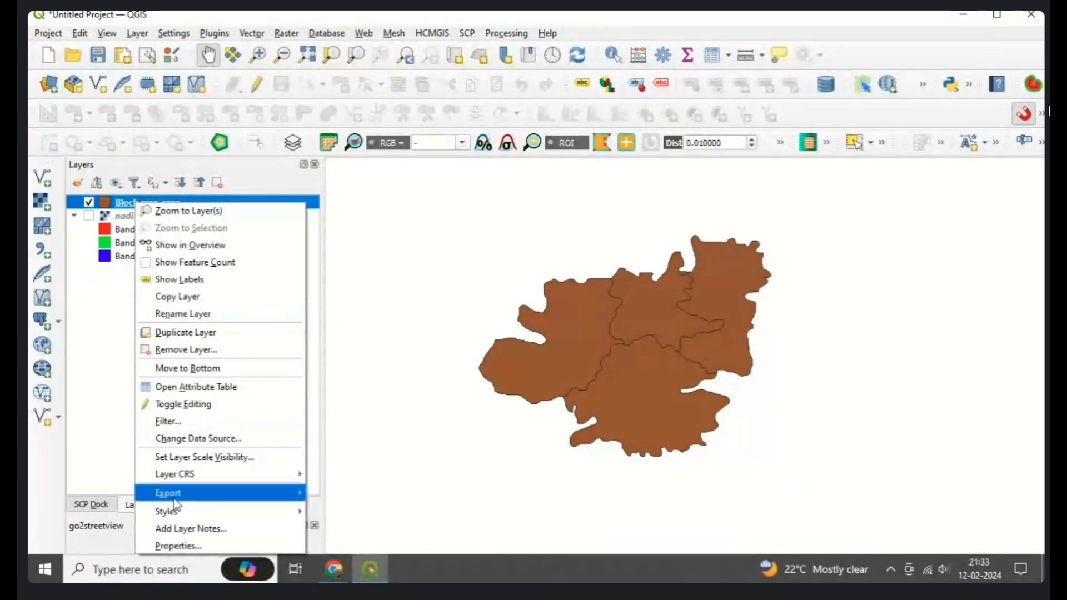
{"action": "mouse_move", "coordinate": [175, 497]}
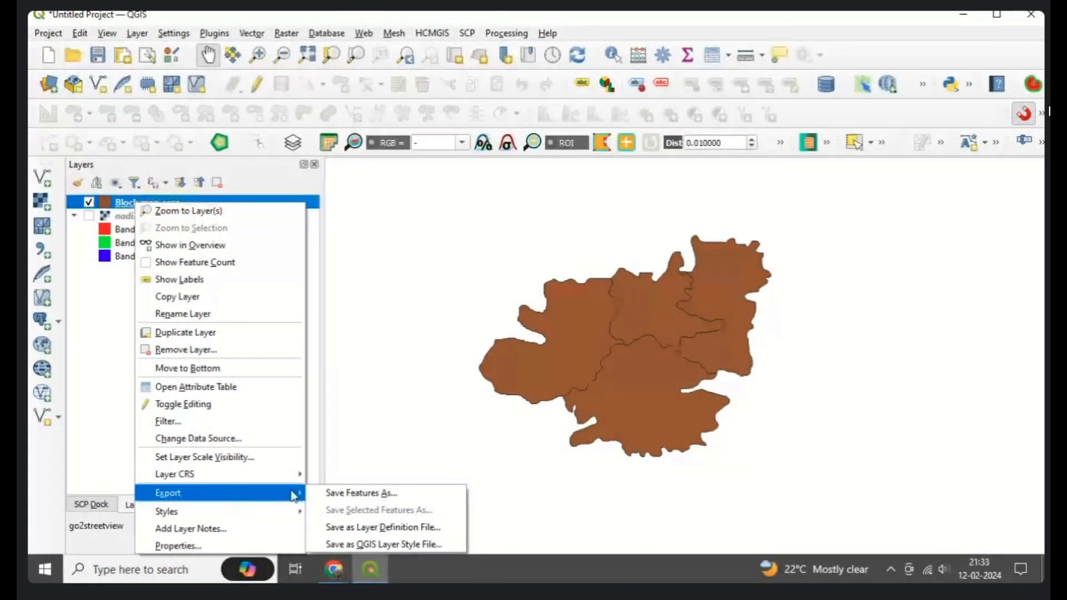
{"action": "left_click", "coordinate": [370, 498]}
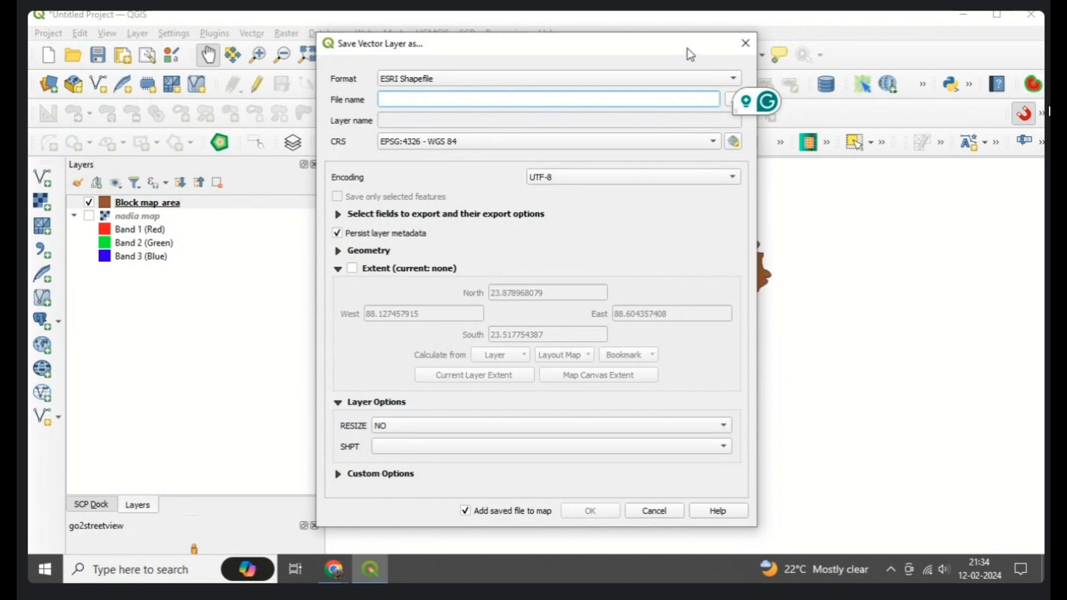
{"action": "left_click_drag", "start_coordinate": [688, 48], "coordinate": [630, 43]}
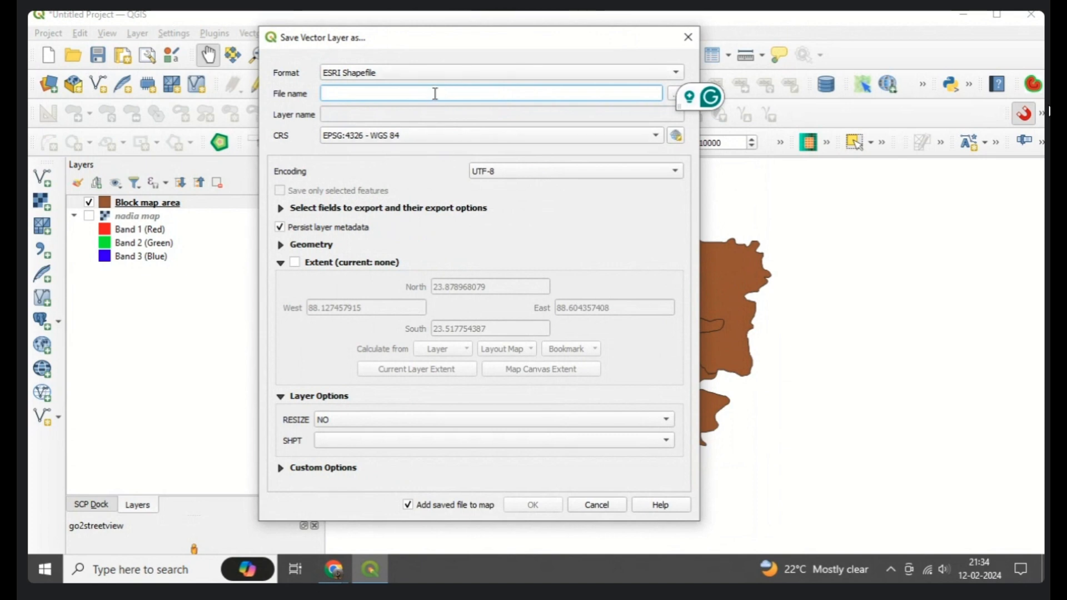
{"action": "left_click", "coordinate": [711, 100]}
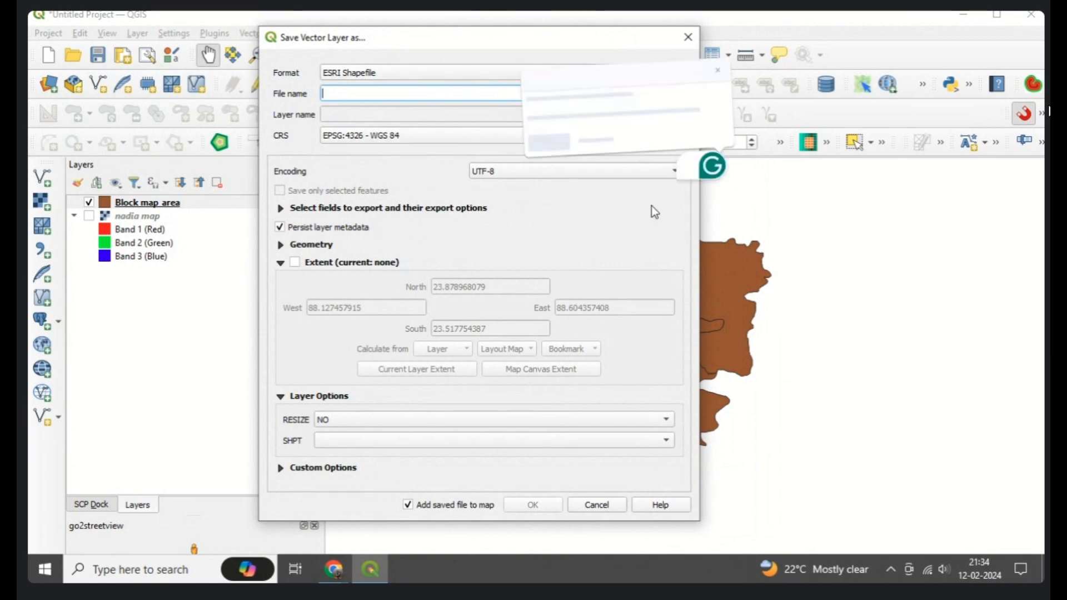
{"action": "left_click", "coordinate": [714, 31]}
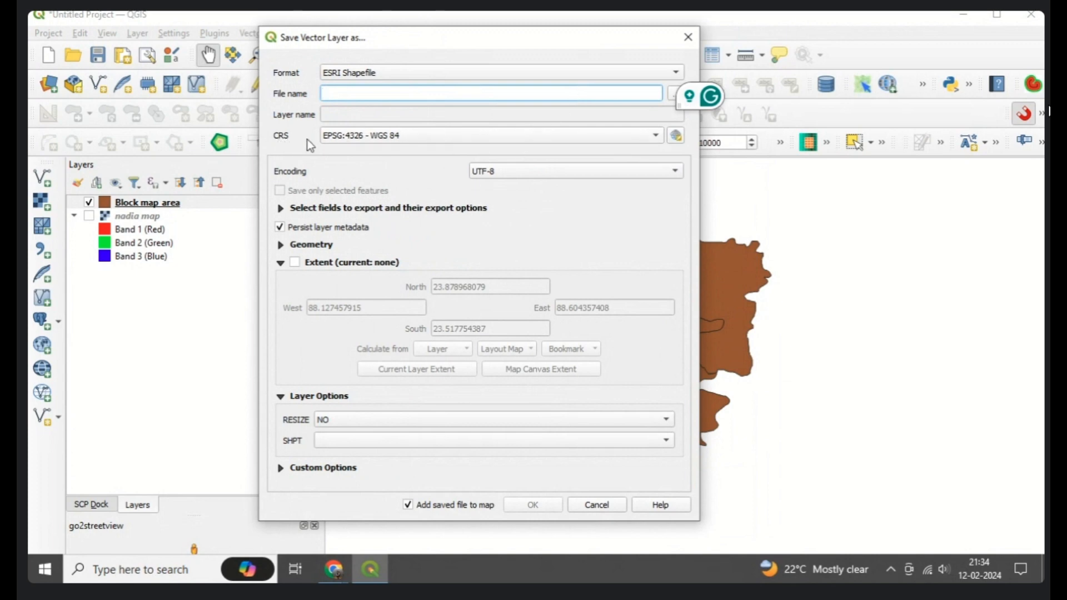
{"action": "left_click", "coordinate": [680, 142]}
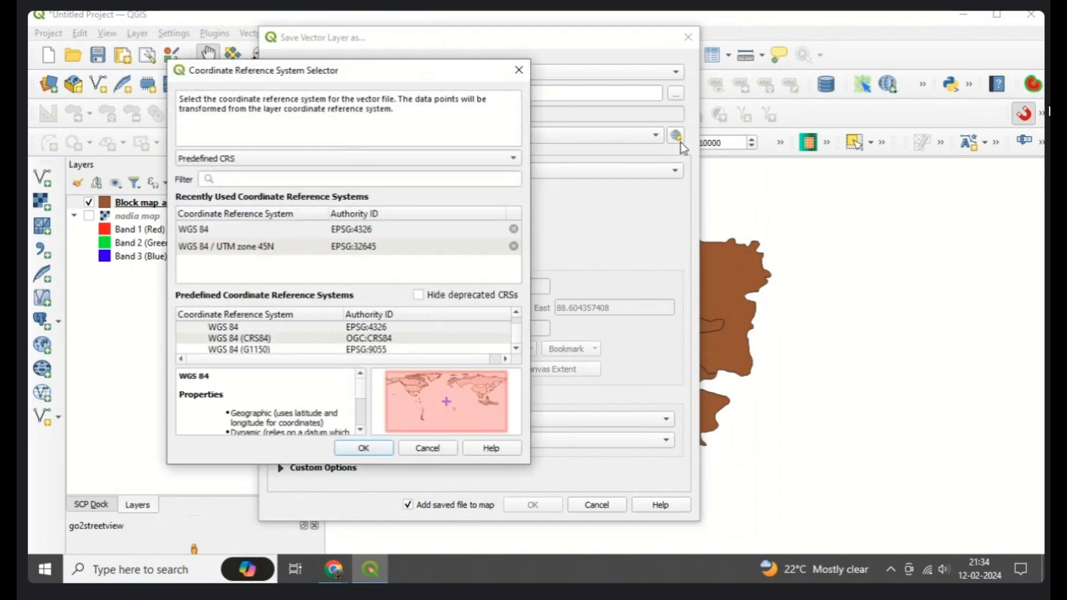
{"action": "left_click", "coordinate": [225, 179]}
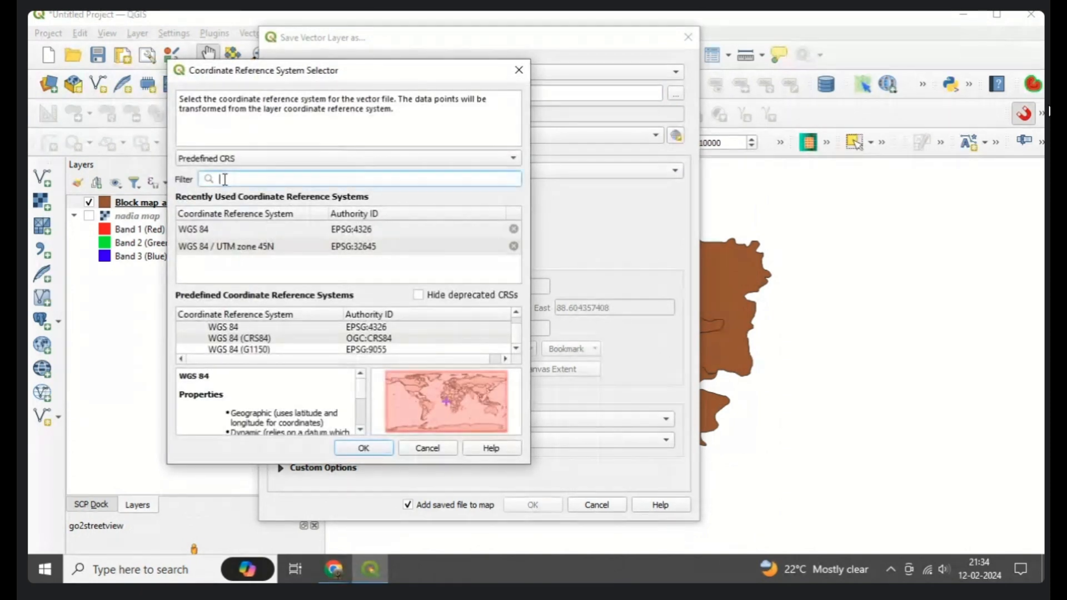
{"action": "type", "text": "3"}
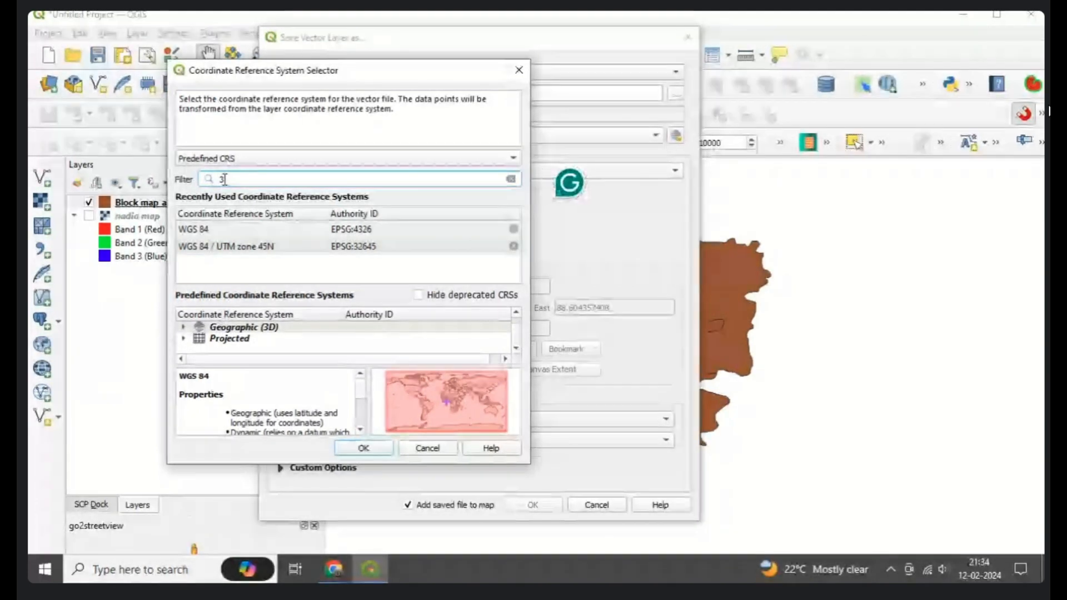
{"action": "type", "text": "2645"}
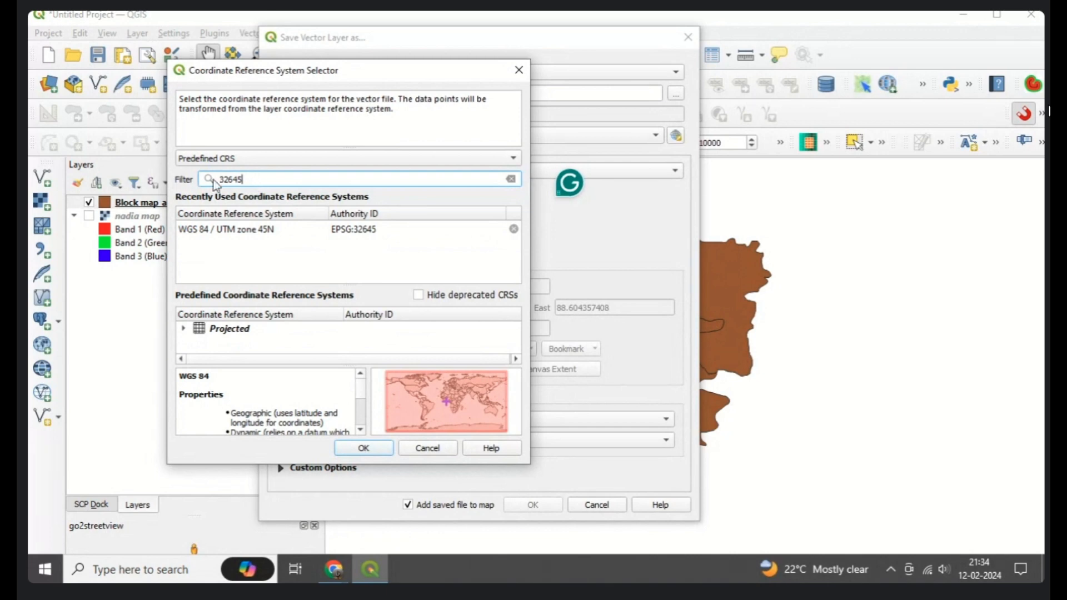
{"action": "left_click", "coordinate": [228, 230]}
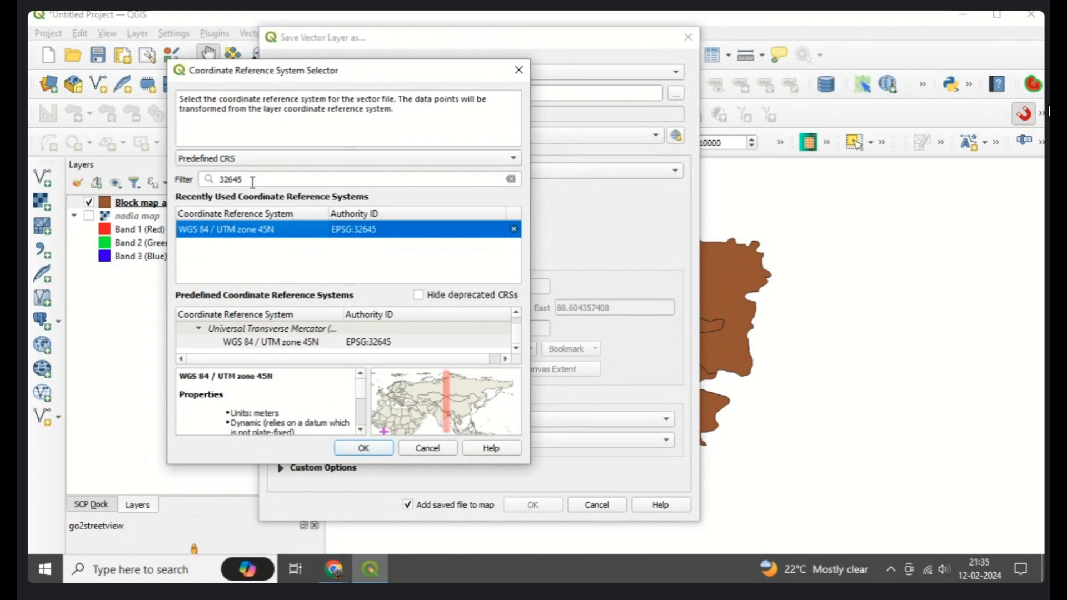
{"action": "left_click", "coordinate": [516, 67]}
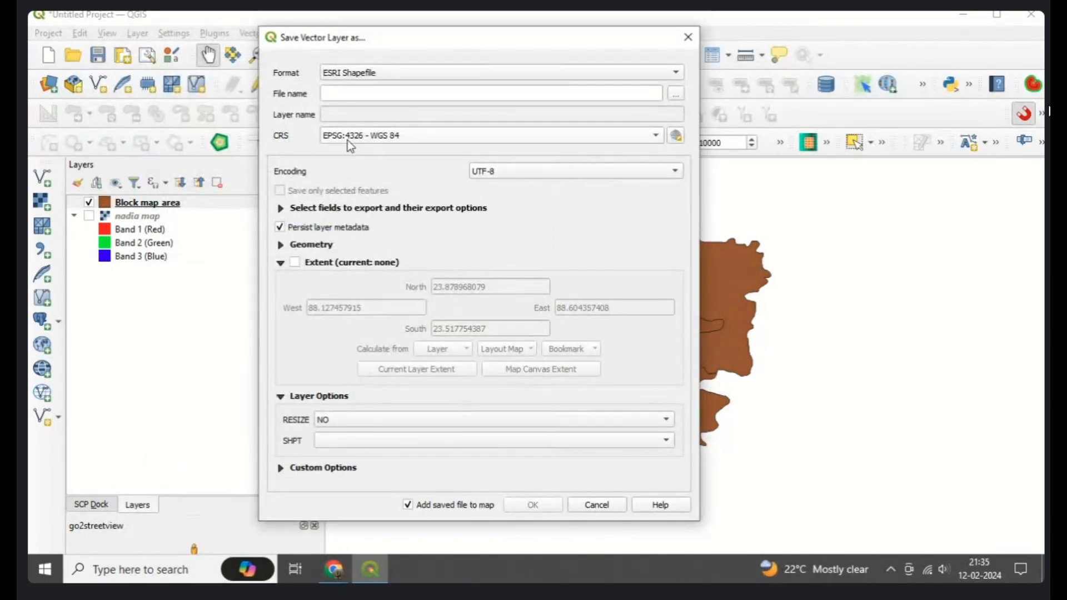
Set the export's coordinate reference system to EPSG:32645 - WGS 84 / UTM zone 45N
{"action": "left_click", "coordinate": [676, 136]}
{"action": "left_click", "coordinate": [311, 179]}
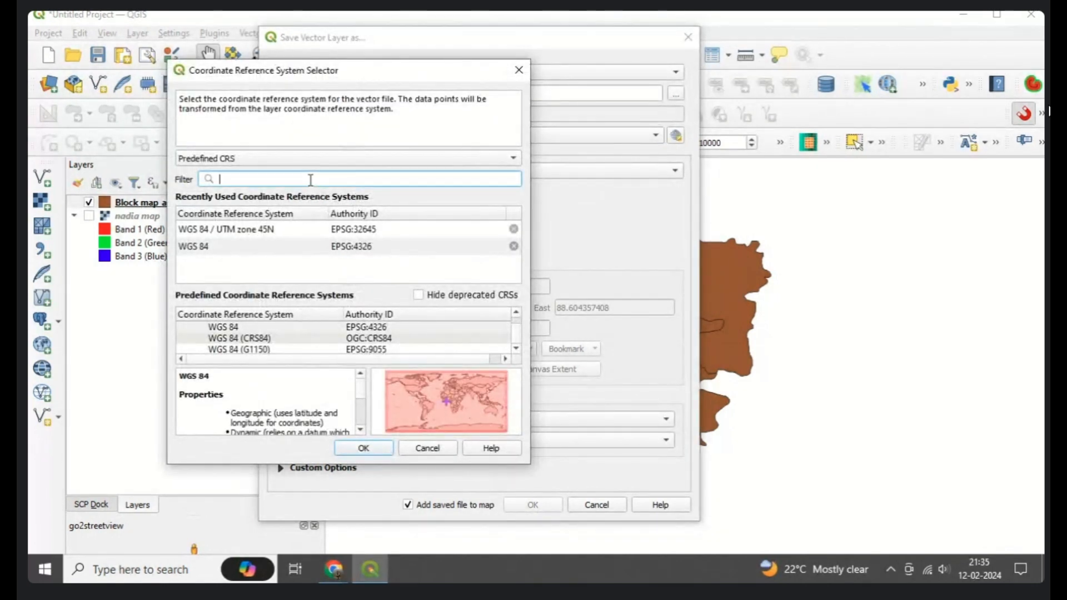
{"action": "type", "text": "32645"}
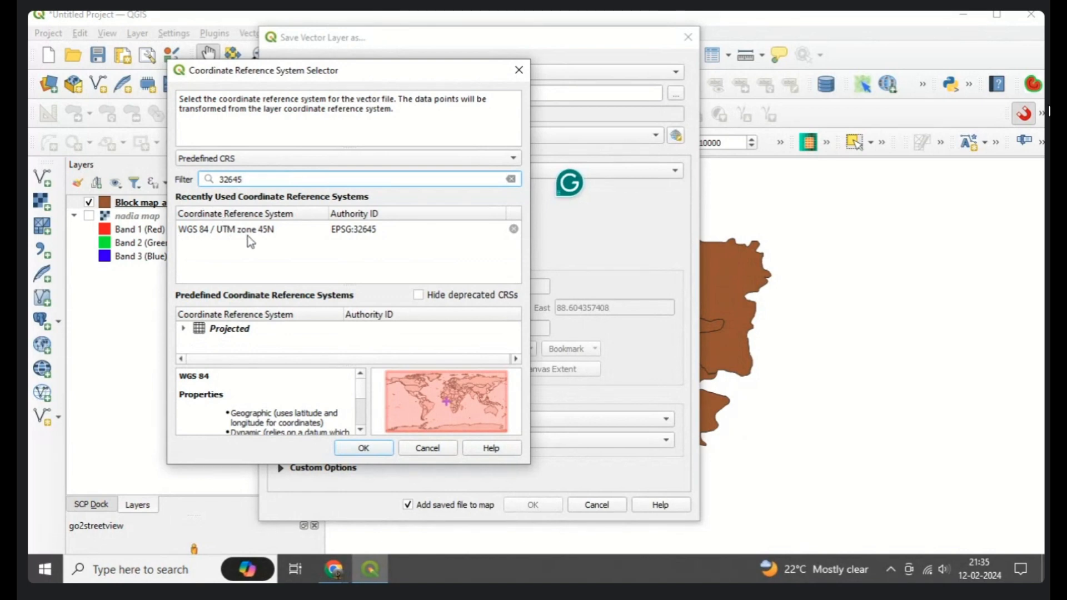
{"action": "left_click", "coordinate": [278, 232]}
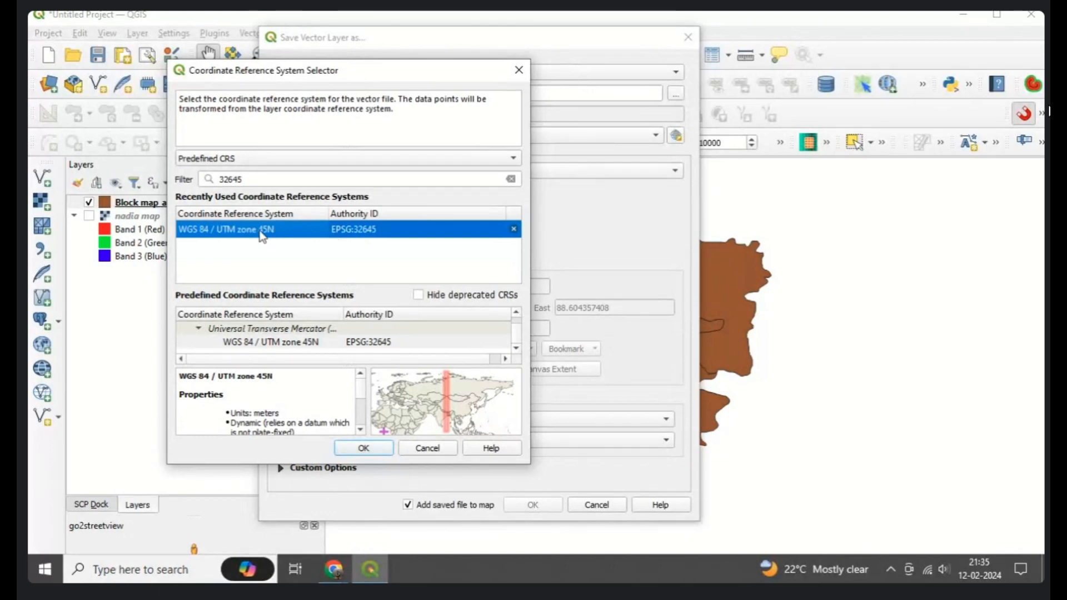
{"action": "left_click", "coordinate": [373, 447]}
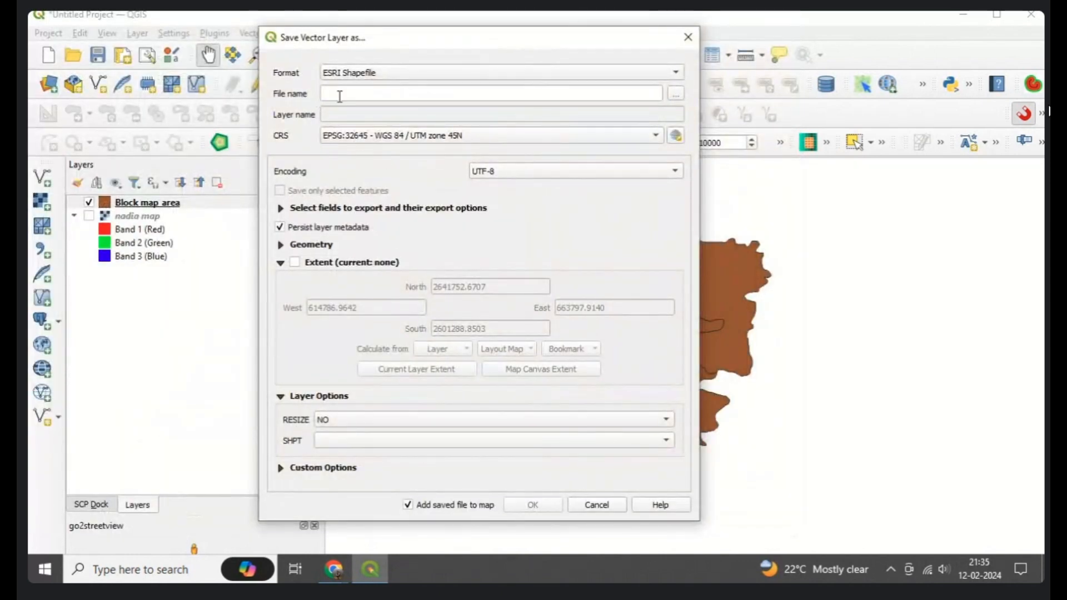
Name the exported shapefile utm map in the pracr folder on the Desktop
{"action": "left_click", "coordinate": [676, 94]}
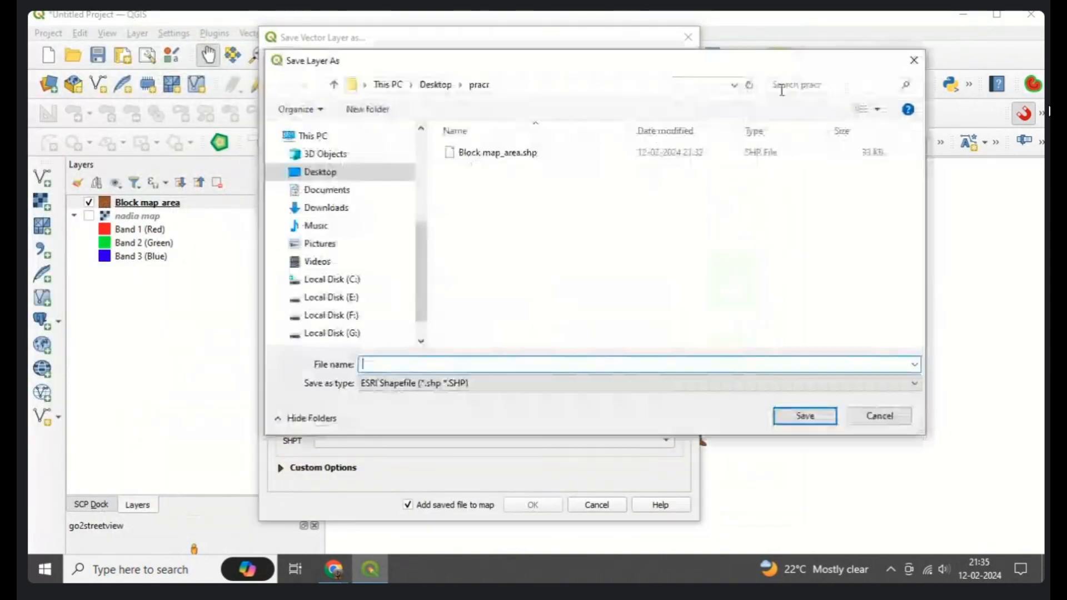
{"action": "left_click", "coordinate": [913, 61]}
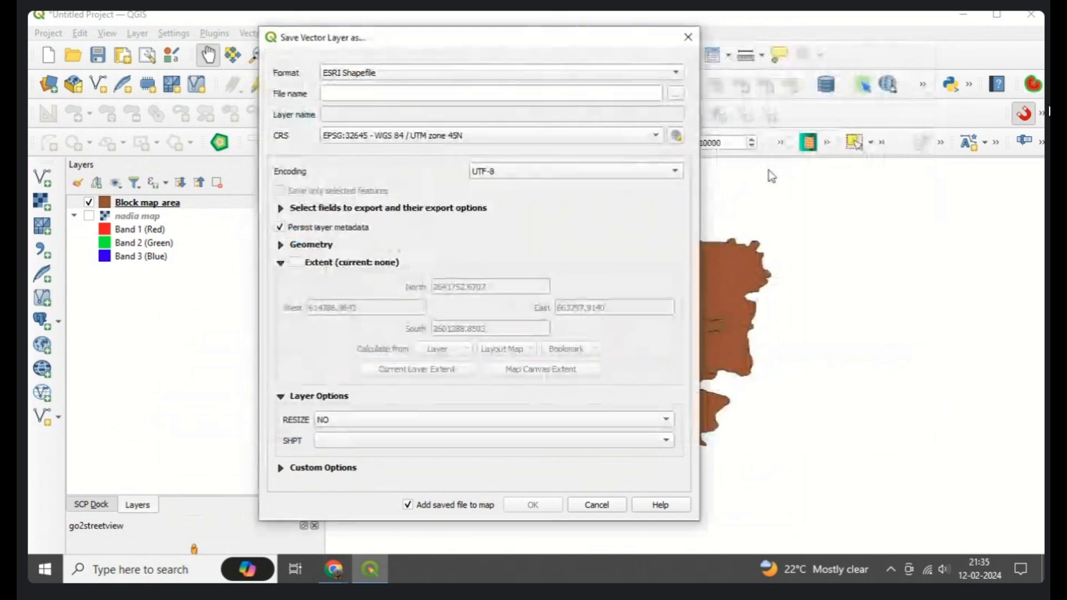
{"action": "left_click", "coordinate": [678, 94]}
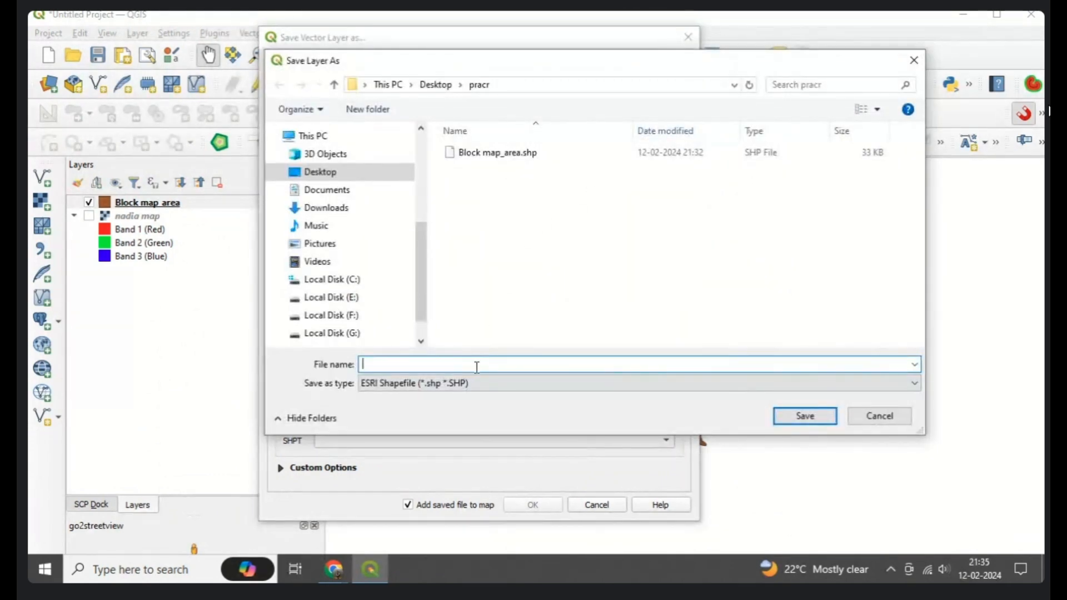
{"action": "type", "text": "utm map"}
{"action": "left_click", "coordinate": [806, 416]}
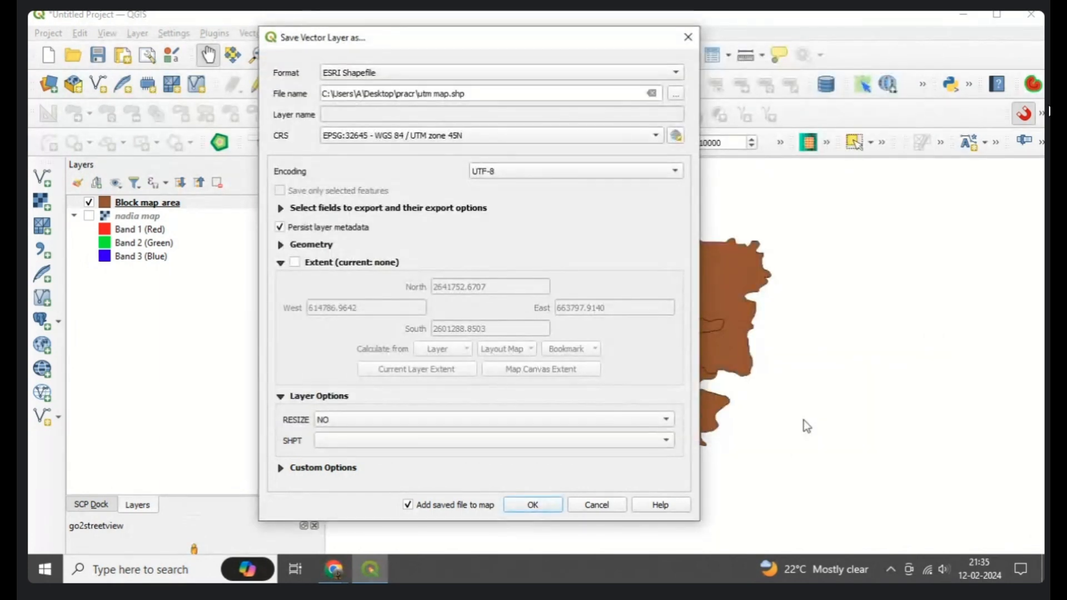
Limit the export to the current layer extent and save the shapefile, adding it to the map
{"action": "left_click", "coordinate": [296, 262]}
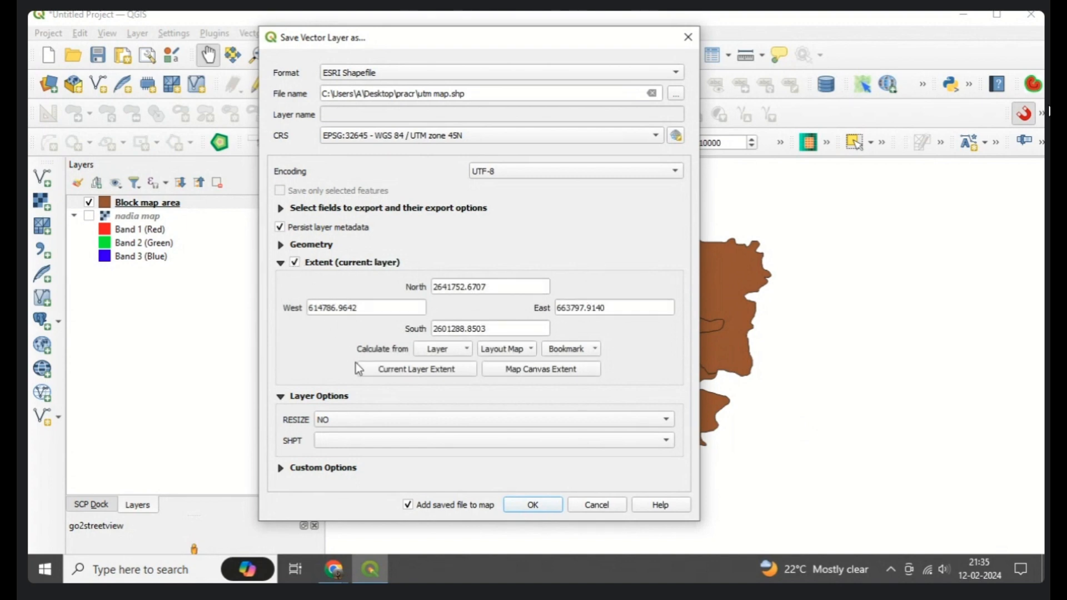
{"action": "left_click", "coordinate": [394, 370]}
{"action": "left_click", "coordinate": [521, 505]}
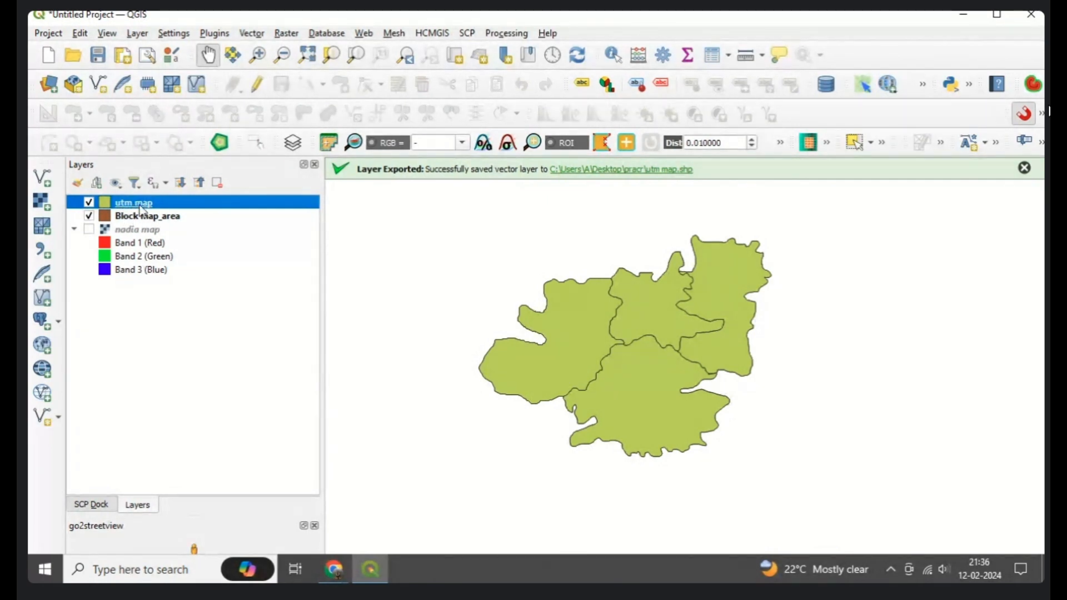
Compare the utm map layer with Block map_area by hiding and showing it again, and dismiss the export notice
{"action": "left_click", "coordinate": [89, 203]}
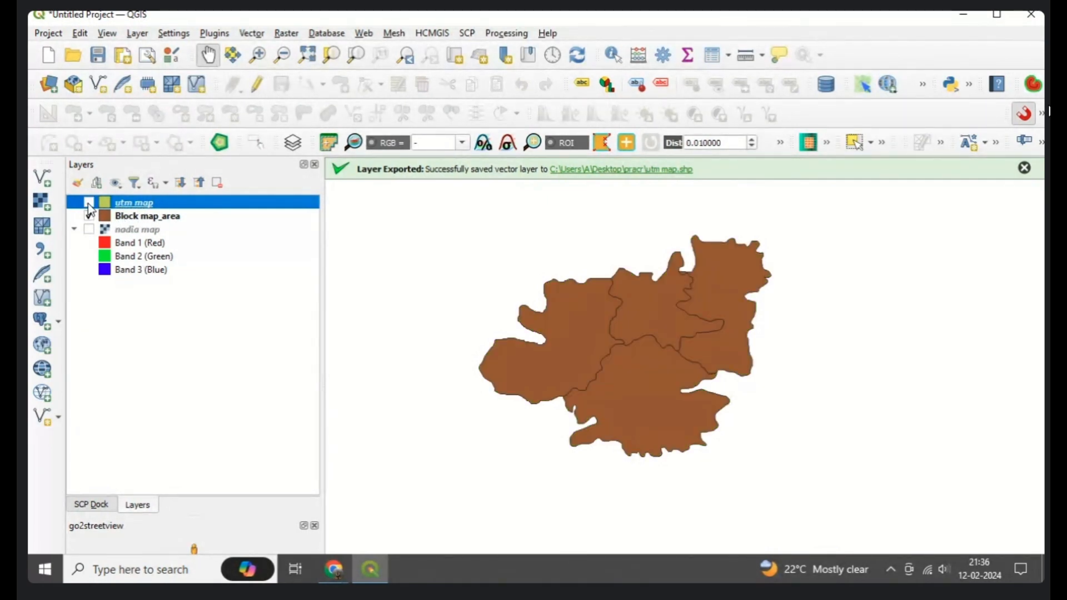
{"action": "left_click", "coordinate": [89, 203]}
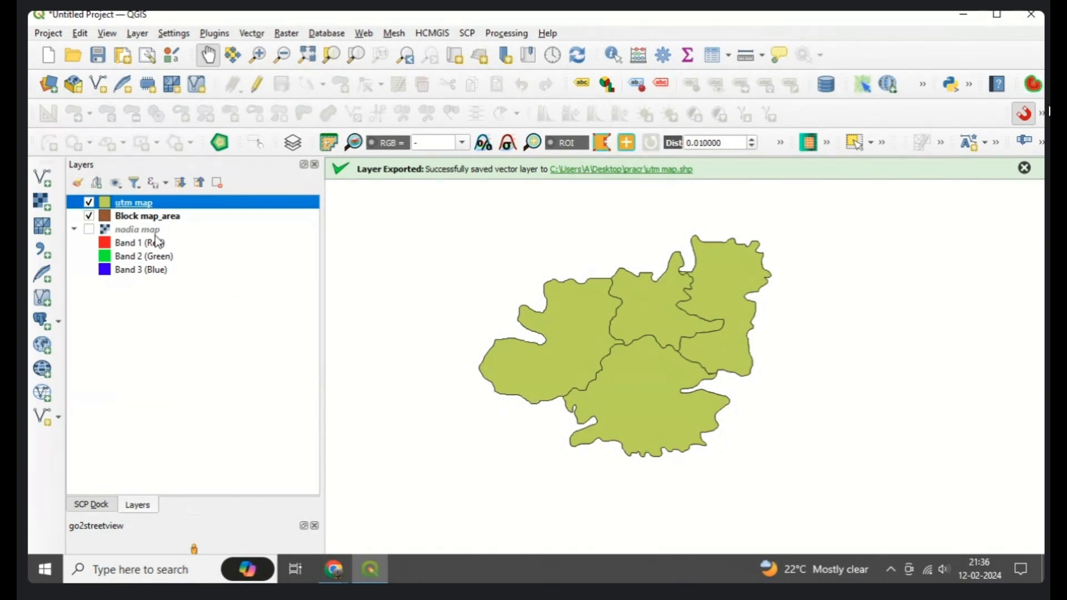
{"action": "left_click", "coordinate": [1024, 168]}
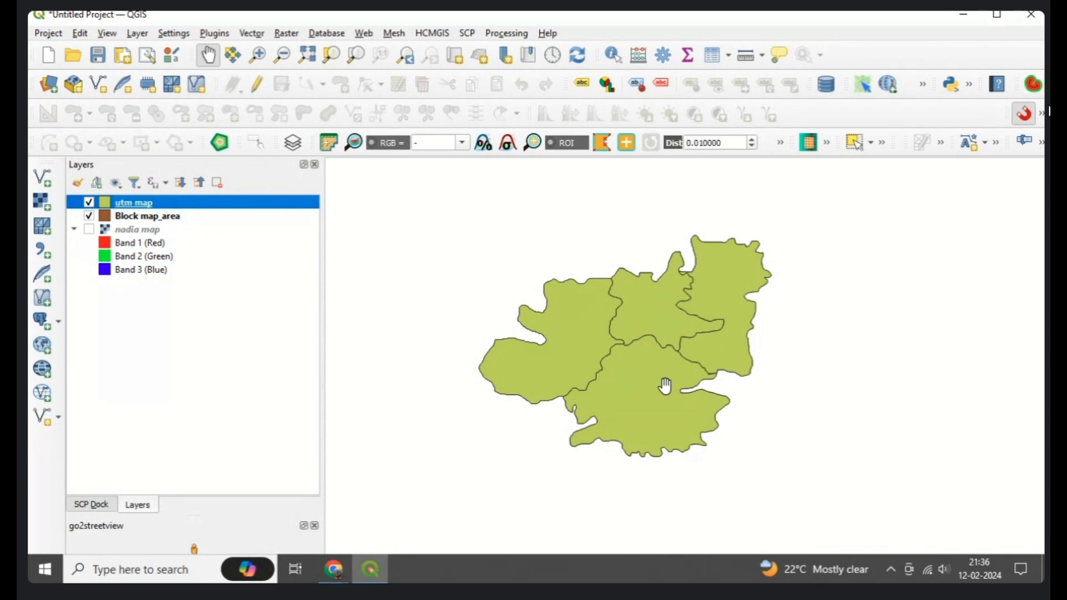
Review the id, Block and Pop values in the utm map layer's attribute table, and close it
{"action": "right_click", "coordinate": [147, 204]}
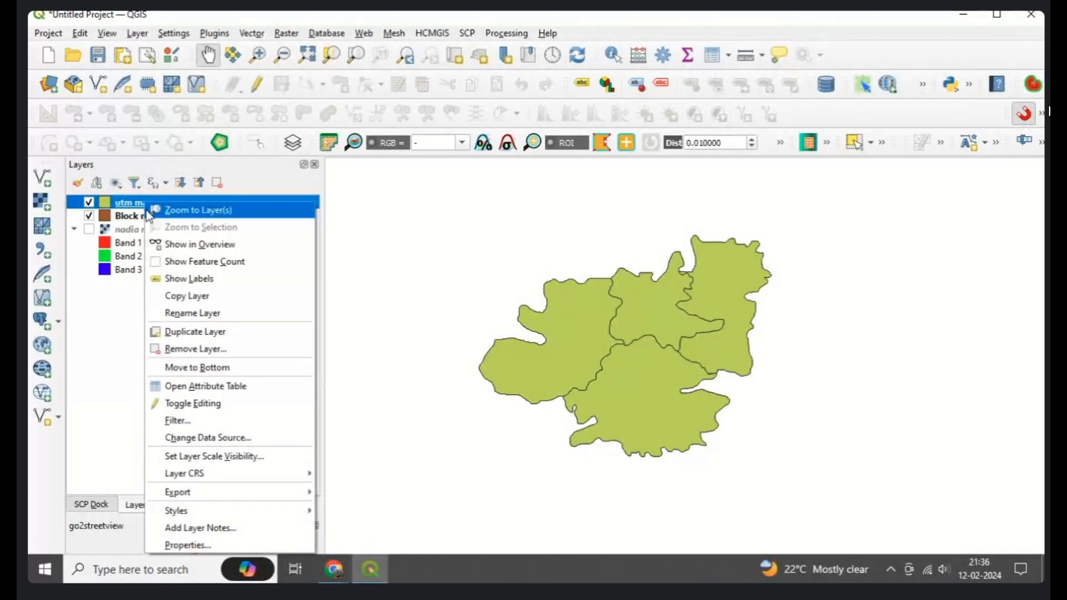
{"action": "left_click", "coordinate": [186, 392]}
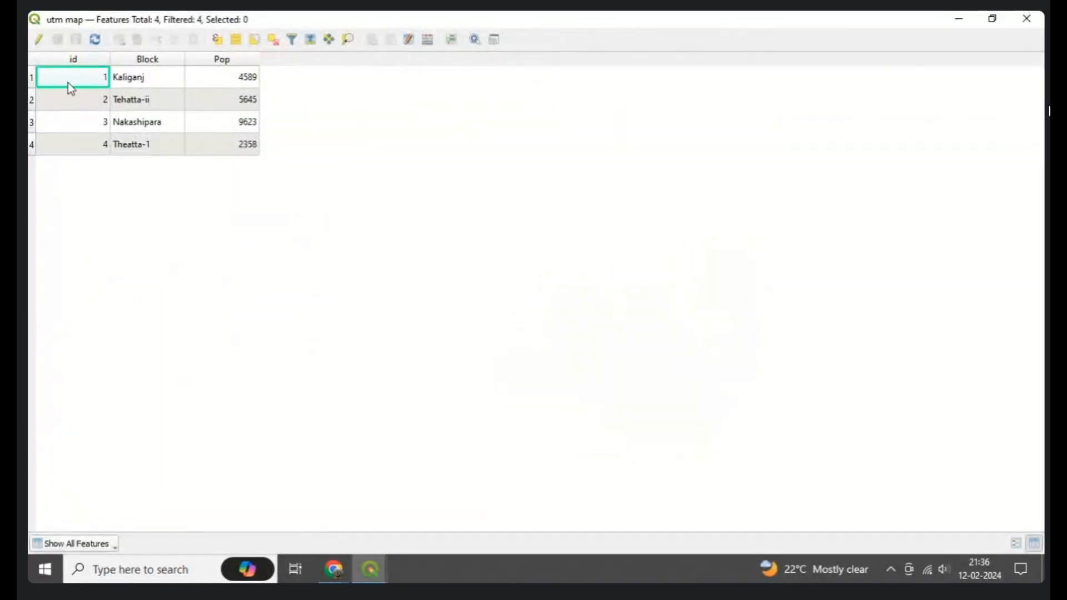
{"action": "left_click", "coordinate": [994, 19]}
{"action": "left_click_drag", "start_coordinate": [263, 65], "coordinate": [562, 83]}
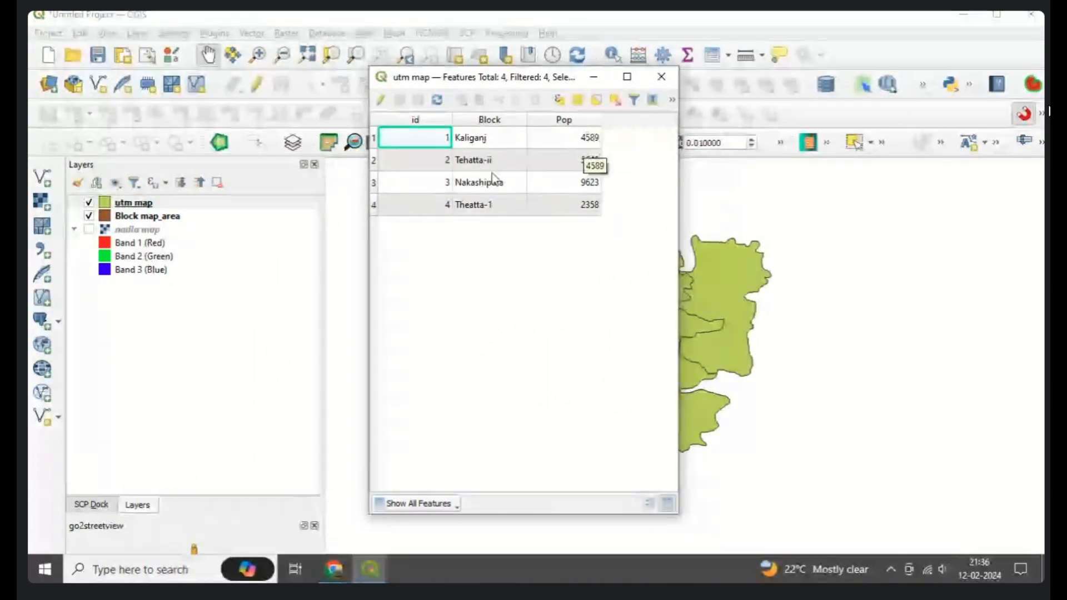
{"action": "left_click", "coordinate": [661, 77]}
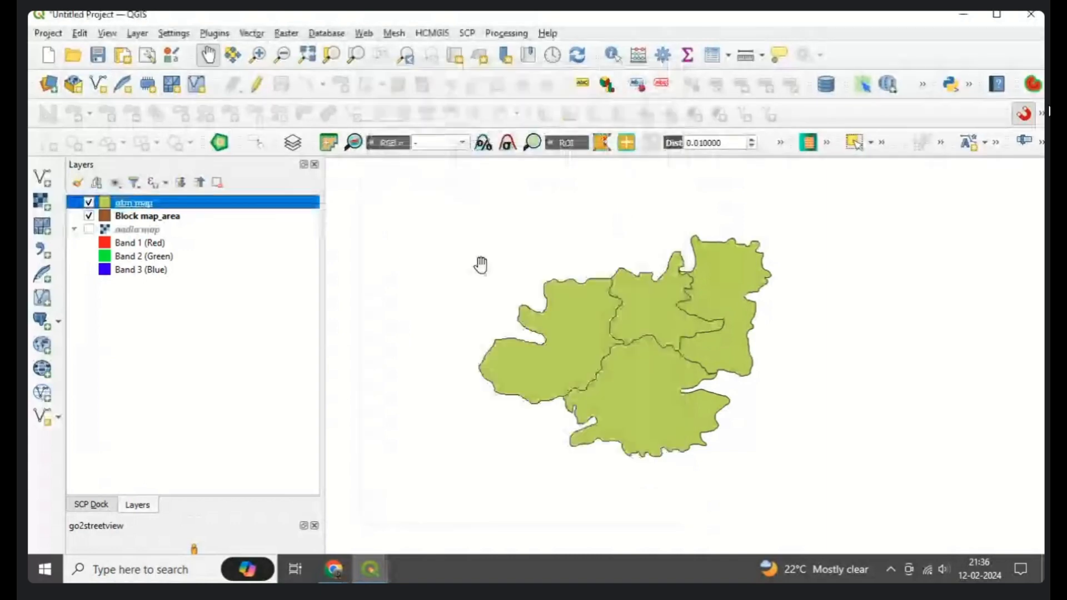
Reopen the utm map layer's attribute table and widen its window until all table tools are shown
{"action": "right_click", "coordinate": [135, 202]}
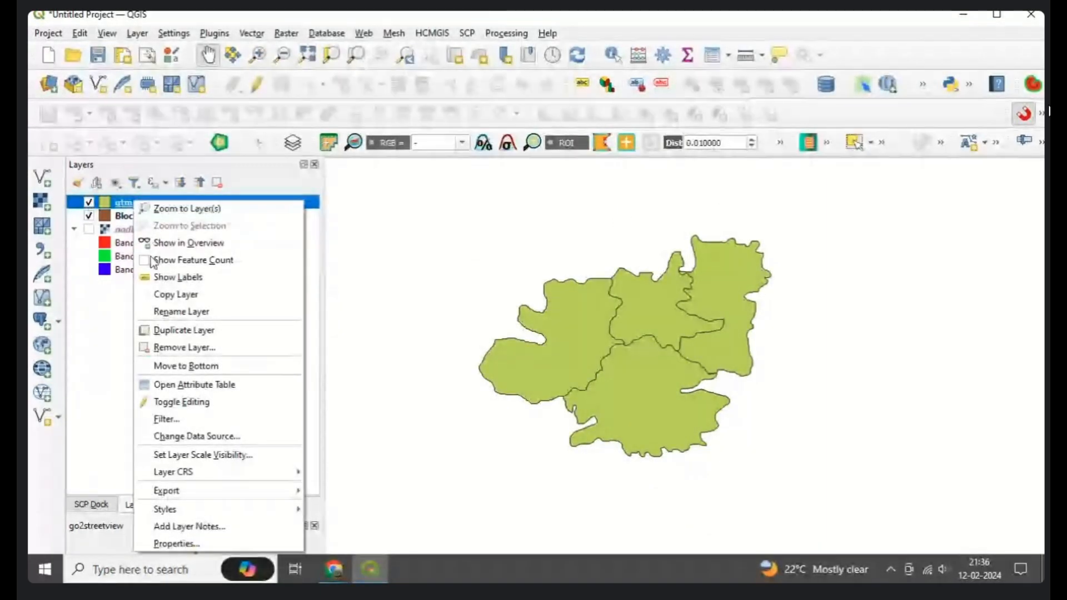
{"action": "left_click", "coordinate": [187, 385]}
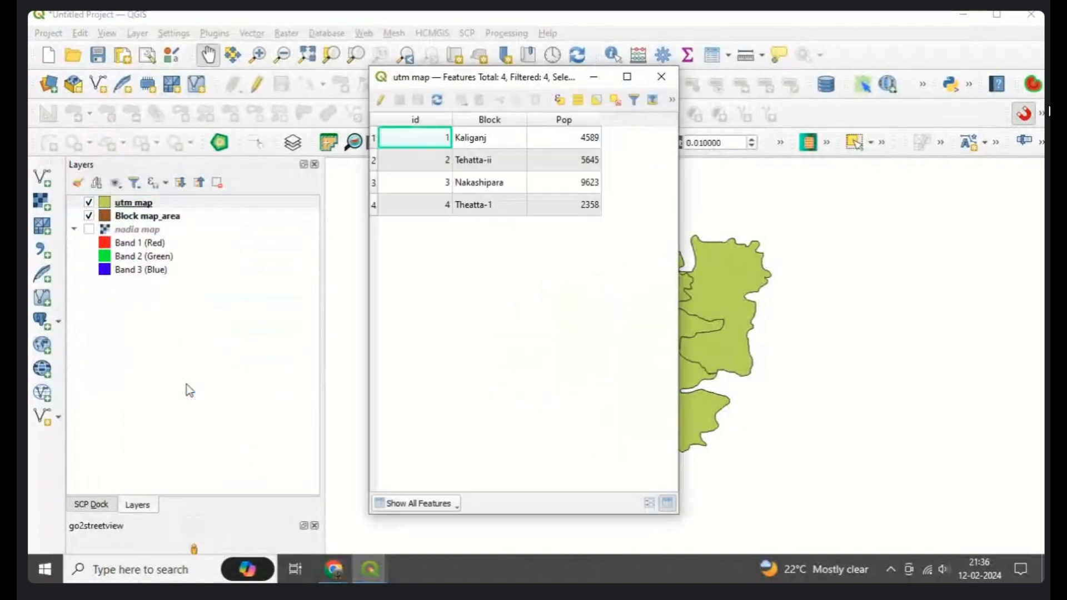
{"action": "left_click_drag", "start_coordinate": [678, 190], "coordinate": [949, 205]}
{"action": "left_click_drag", "start_coordinate": [438, 81], "coordinate": [260, 71]}
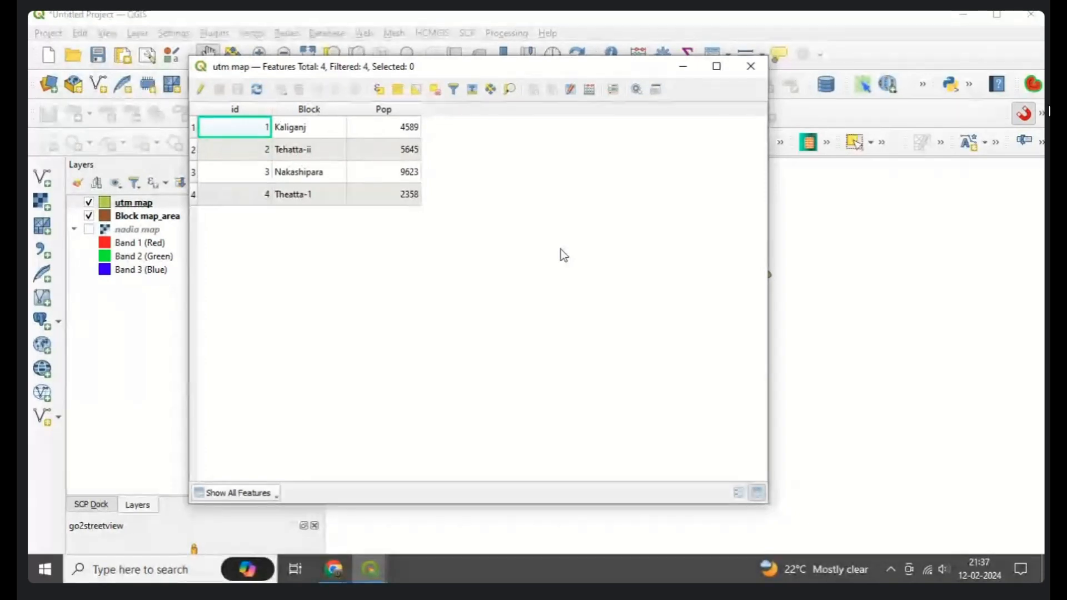
Set up a new utm map field named Area in the Field Calculator, as Decimal number (real) with precision 2
{"action": "key", "text": "ctrl+i"}
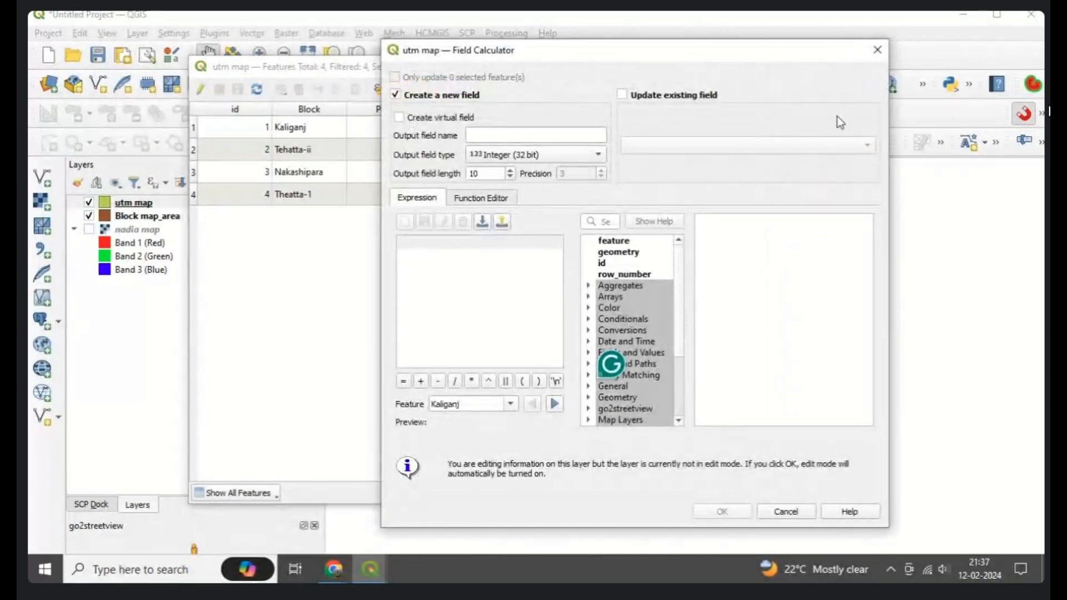
{"action": "left_click", "coordinate": [876, 50]}
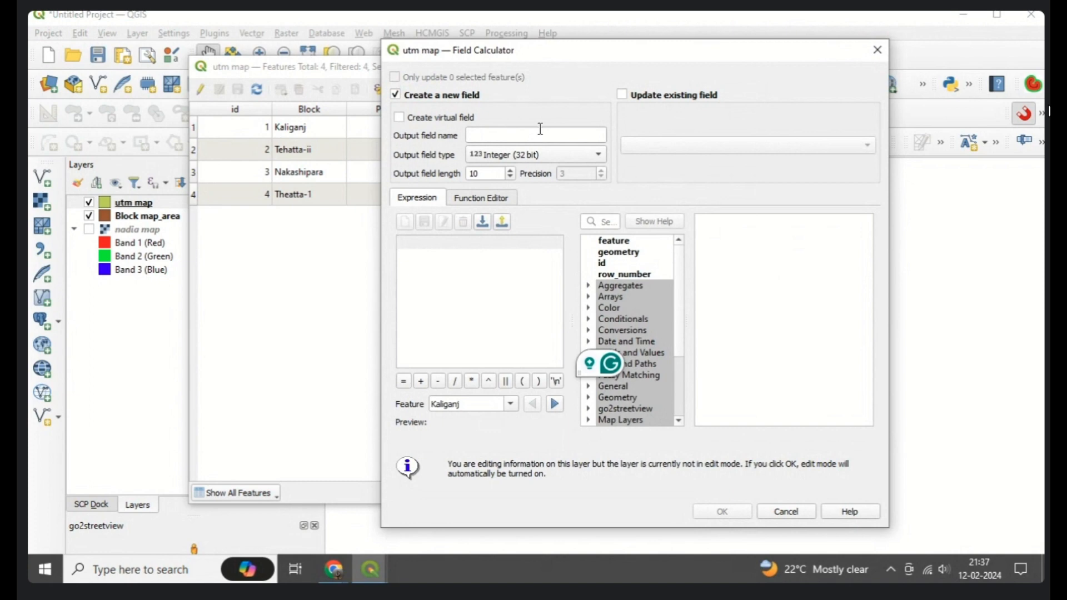
{"action": "left_click_drag", "start_coordinate": [518, 48], "coordinate": [396, 25]}
{"action": "left_click", "coordinate": [367, 113]}
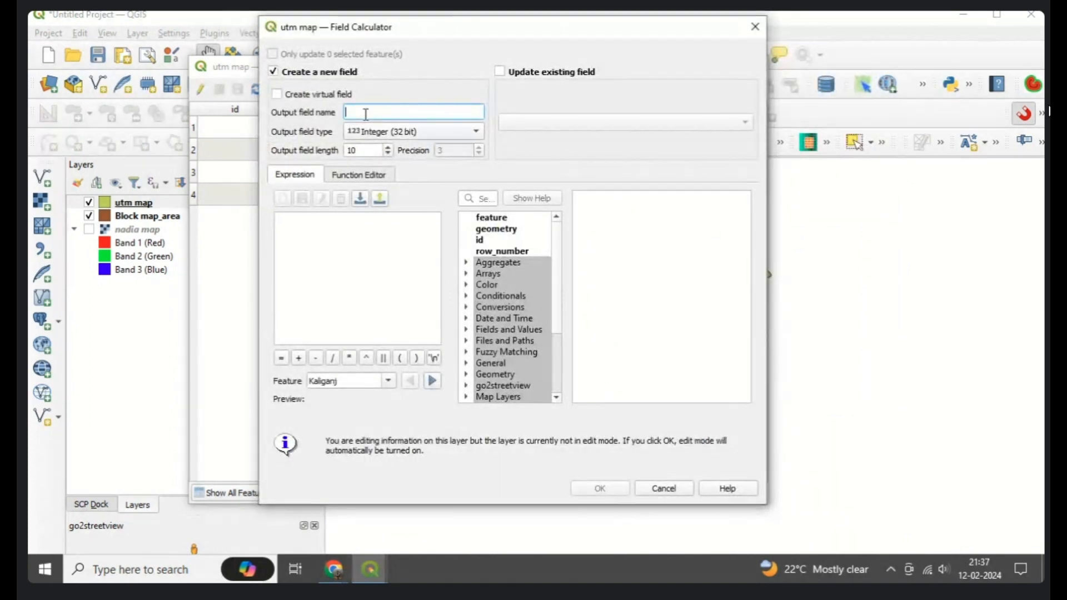
{"action": "type", "text": "Area"}
{"action": "left_click", "coordinate": [358, 136]}
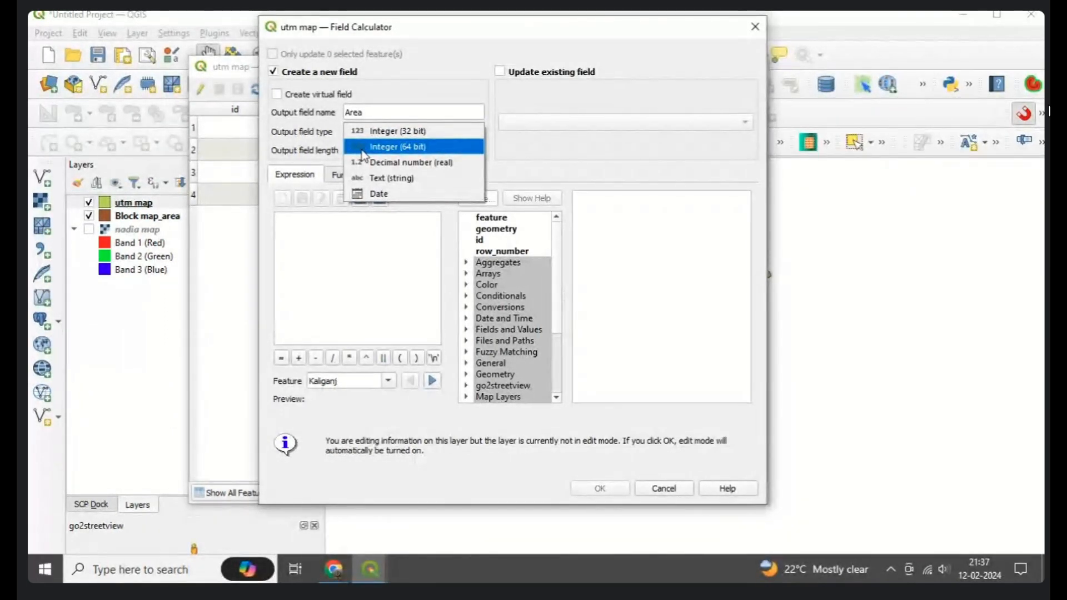
{"action": "left_click", "coordinate": [403, 167]}
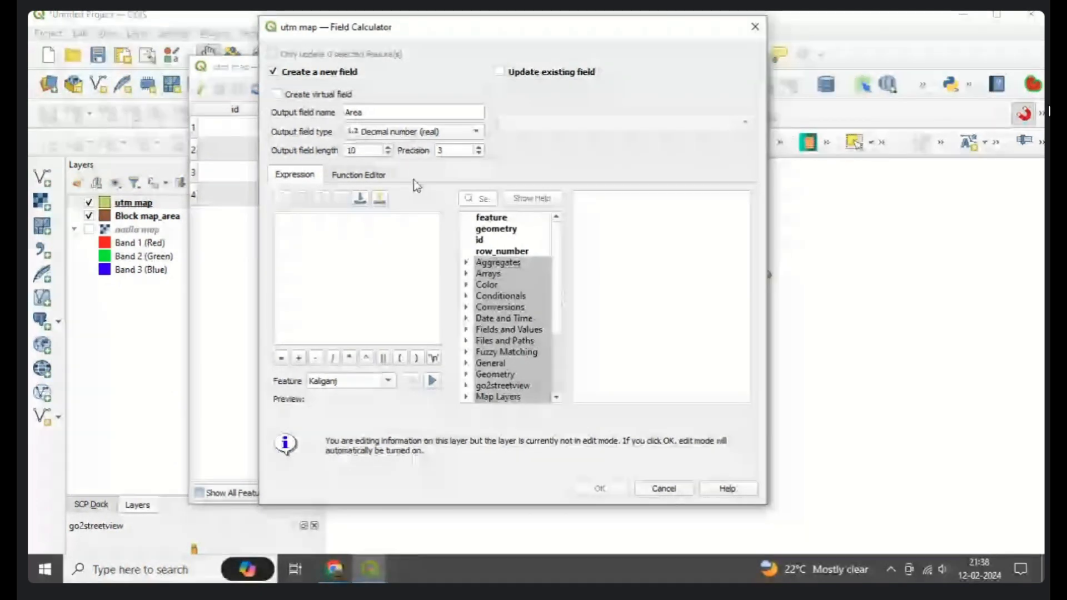
{"action": "double_click", "coordinate": [445, 151]}
{"action": "type", "text": "2"}
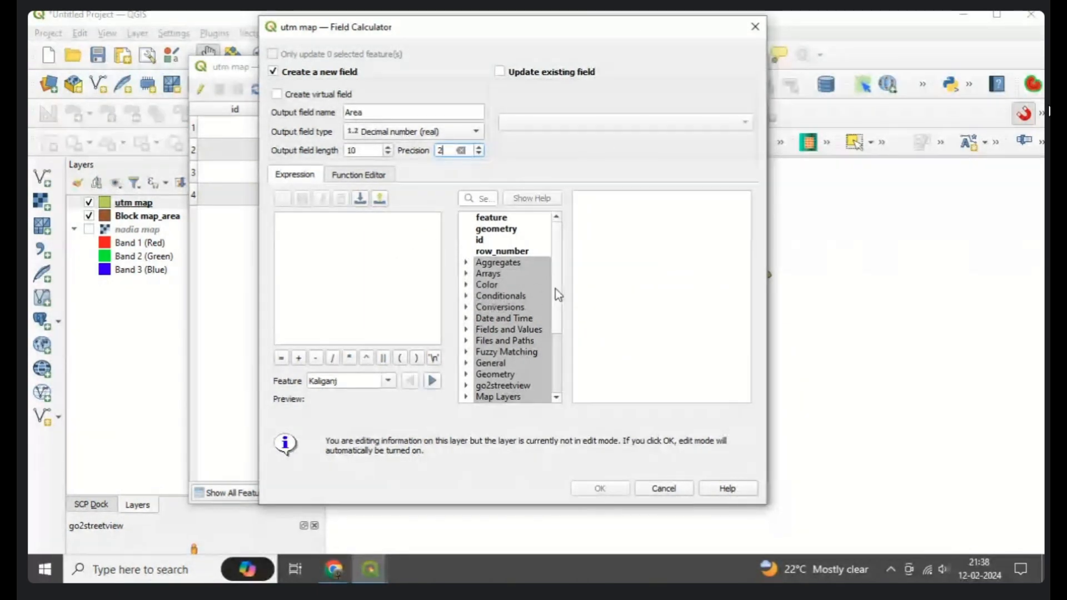
Build the expression $area / 1000000 from the Geometry functions and create the Area field with it
{"action": "mouse_move", "coordinate": [555, 288]}
{"action": "left_mouse_down"}
{"action": "mouse_move", "coordinate": [558, 311]}
{"action": "mouse_move", "coordinate": [562, 278]}
{"action": "mouse_move", "coordinate": [561, 306]}
{"action": "left_mouse_up"}
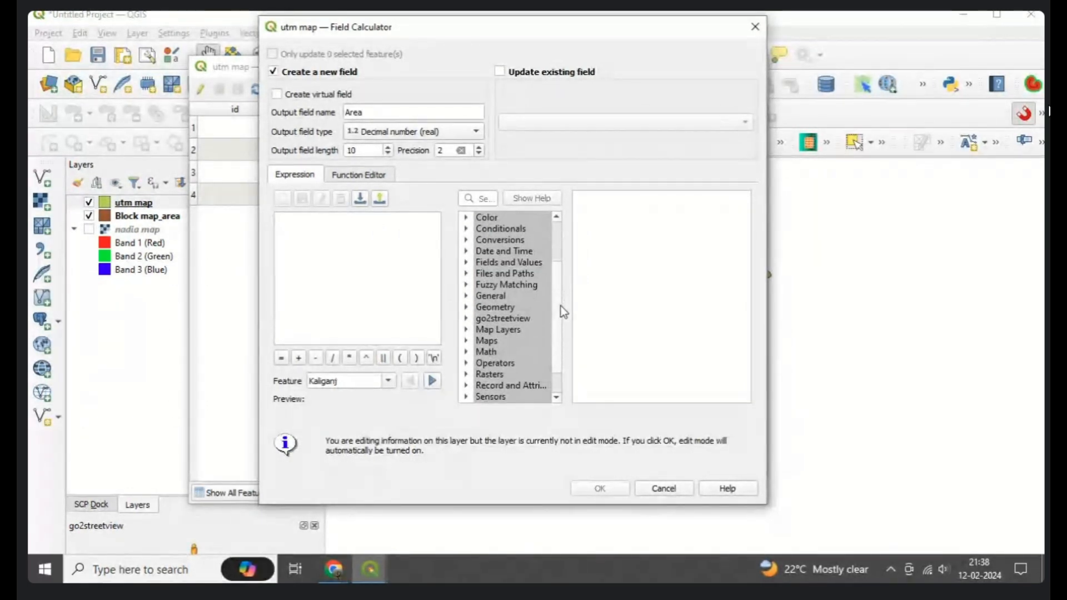
{"action": "left_click", "coordinate": [467, 309]}
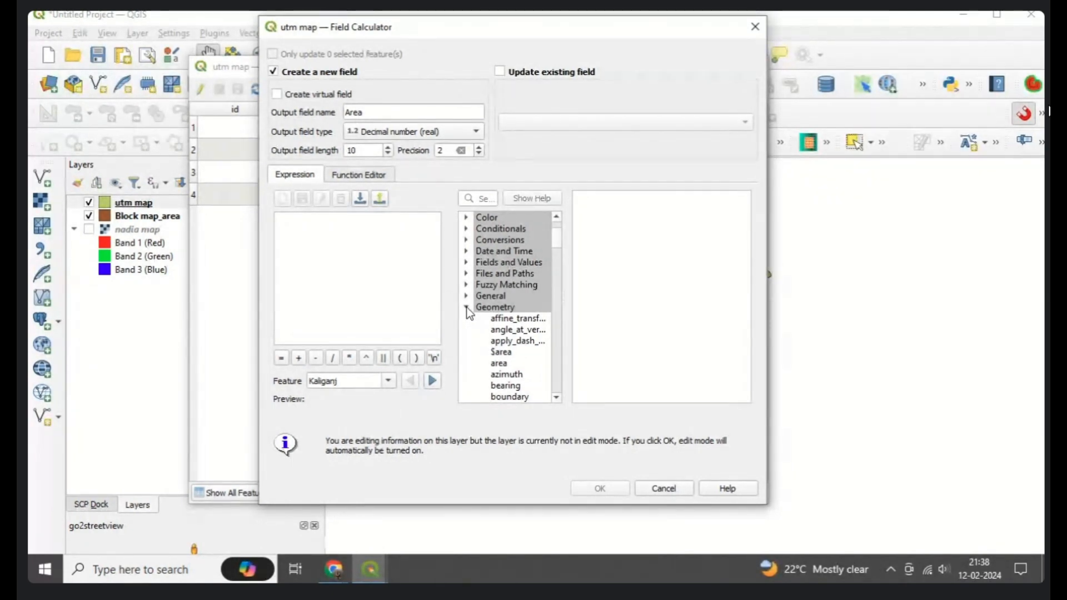
{"action": "left_click", "coordinate": [466, 307]}
{"action": "left_click", "coordinate": [466, 309]}
{"action": "double_click", "coordinate": [503, 354]}
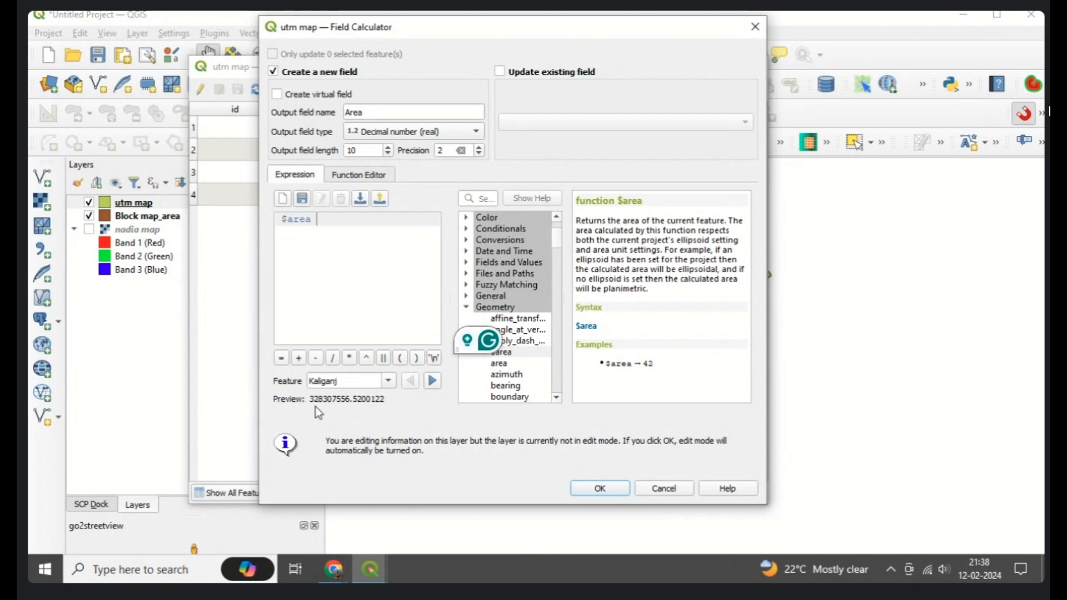
{"action": "left_click", "coordinate": [333, 359]}
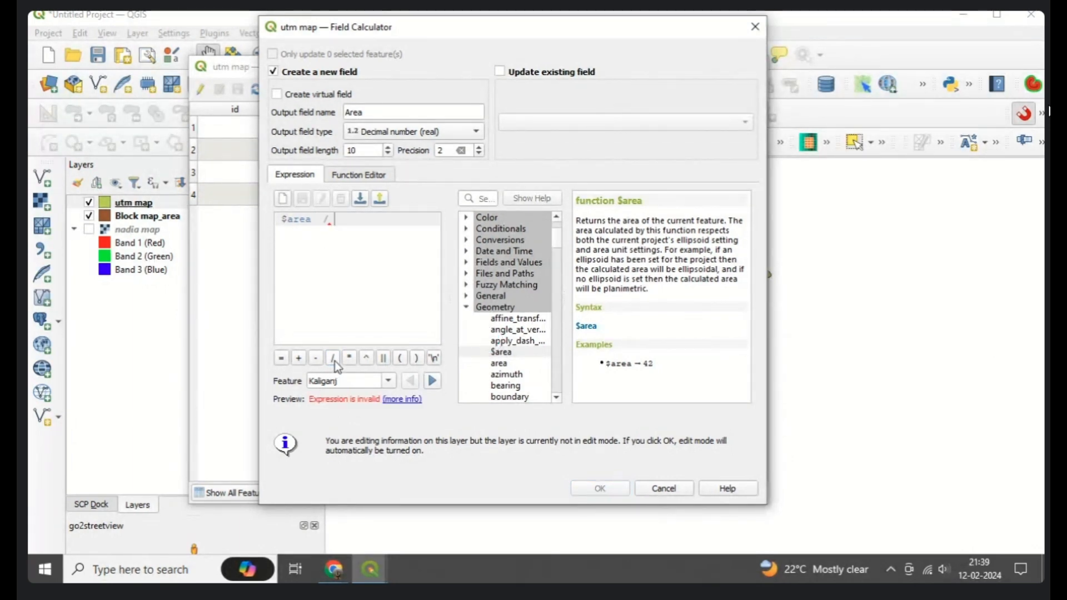
{"action": "type", "text": "1"}
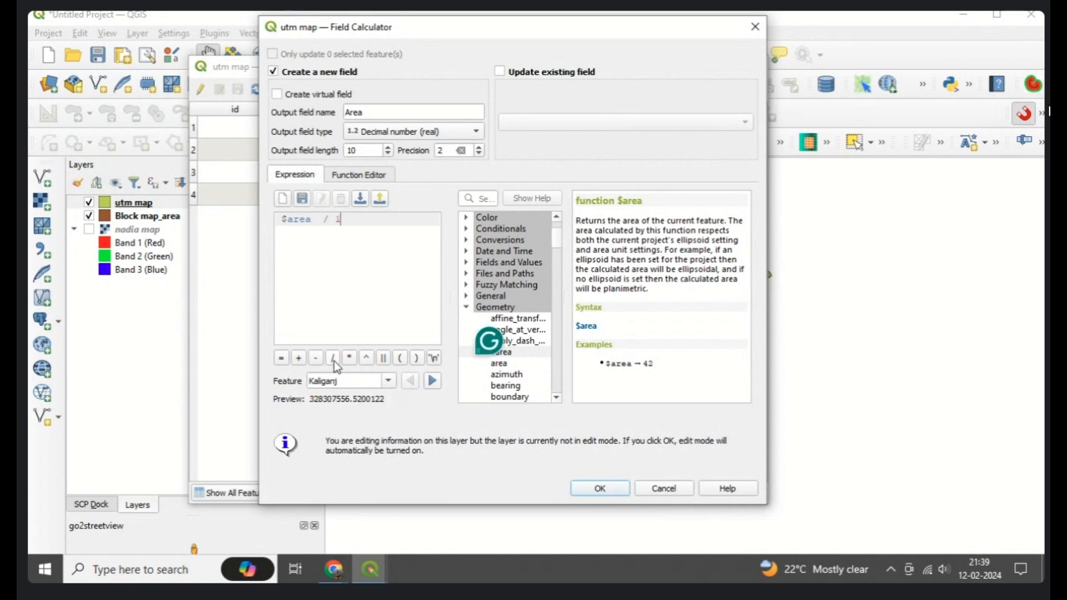
{"action": "type", "text": "000000"}
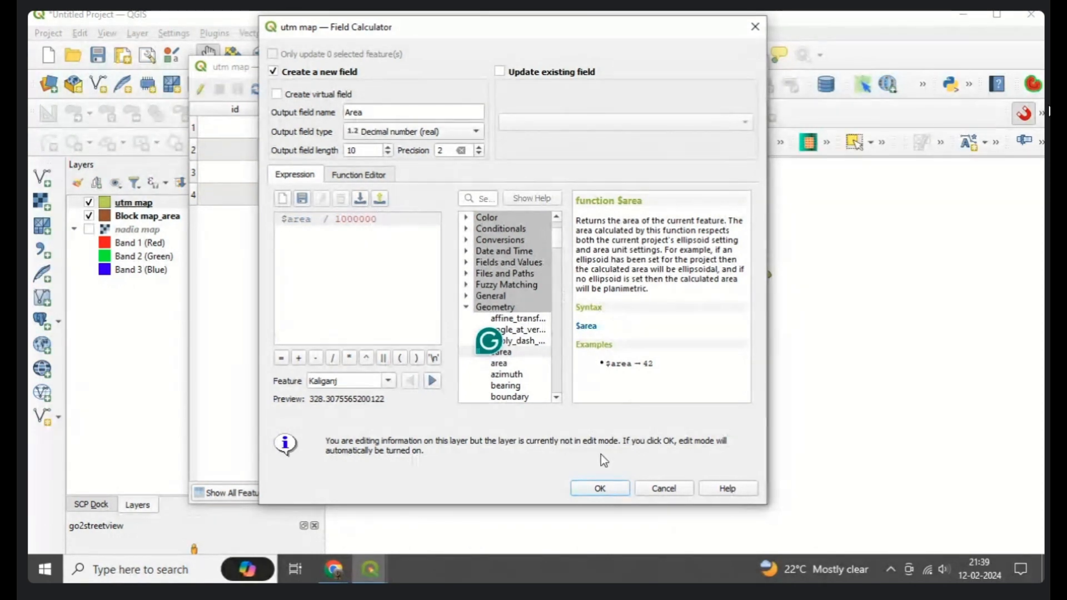
{"action": "left_click", "coordinate": [614, 485]}
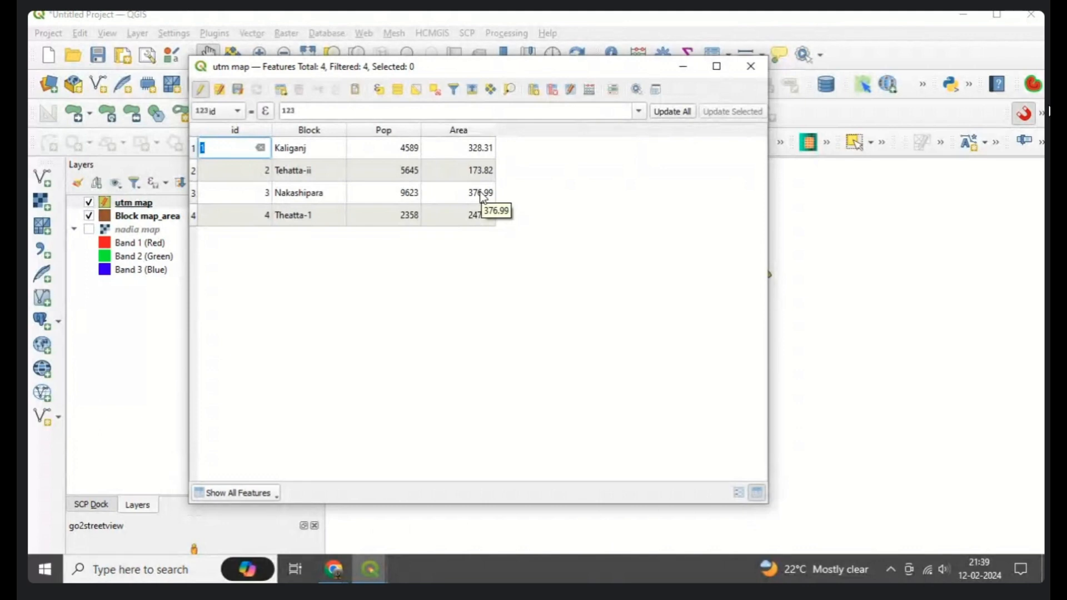
Set up another new field named POP DEN in the Field Calculator, with the type Integer (32 bit)
{"action": "key", "text": "ctrl+i"}
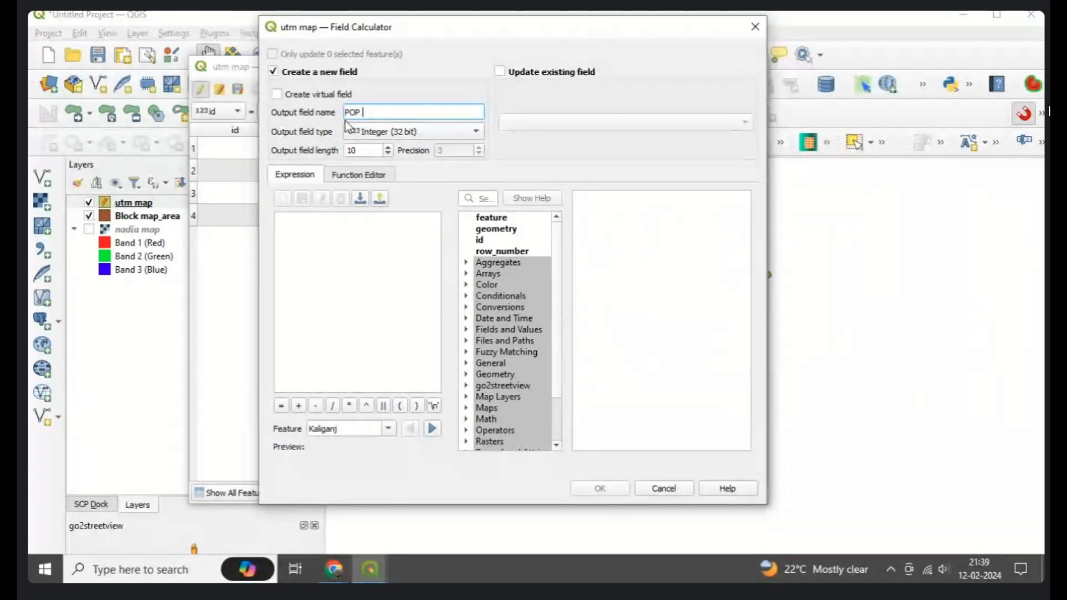
{"action": "type", "text": "DEn"}
{"action": "key", "text": "BackSpace"}
{"action": "type", "text": "N"}
{"action": "left_click", "coordinate": [369, 133]}
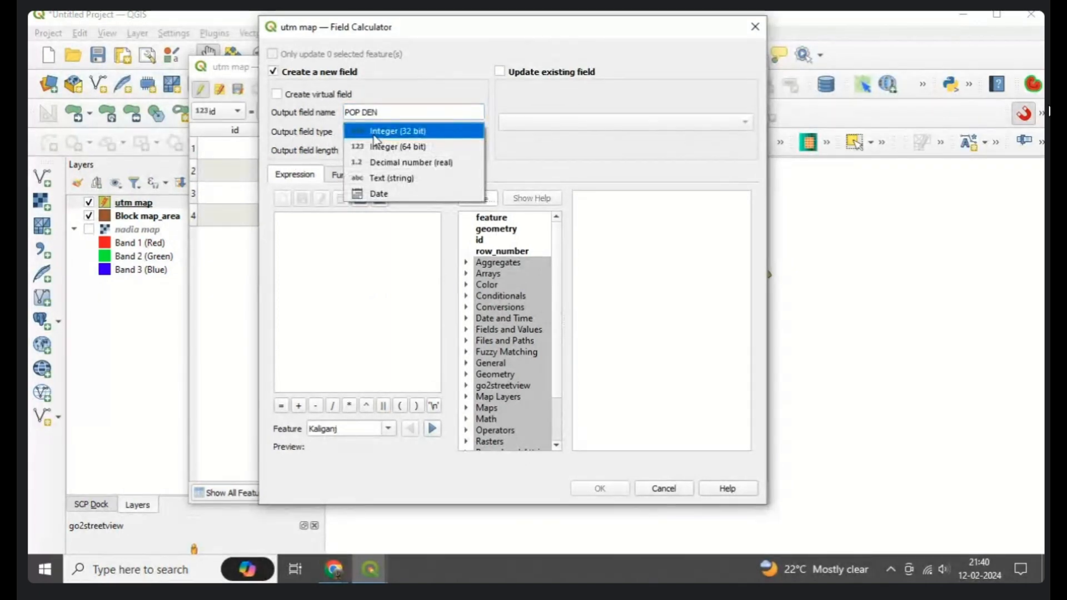
{"action": "left_click", "coordinate": [377, 134]}
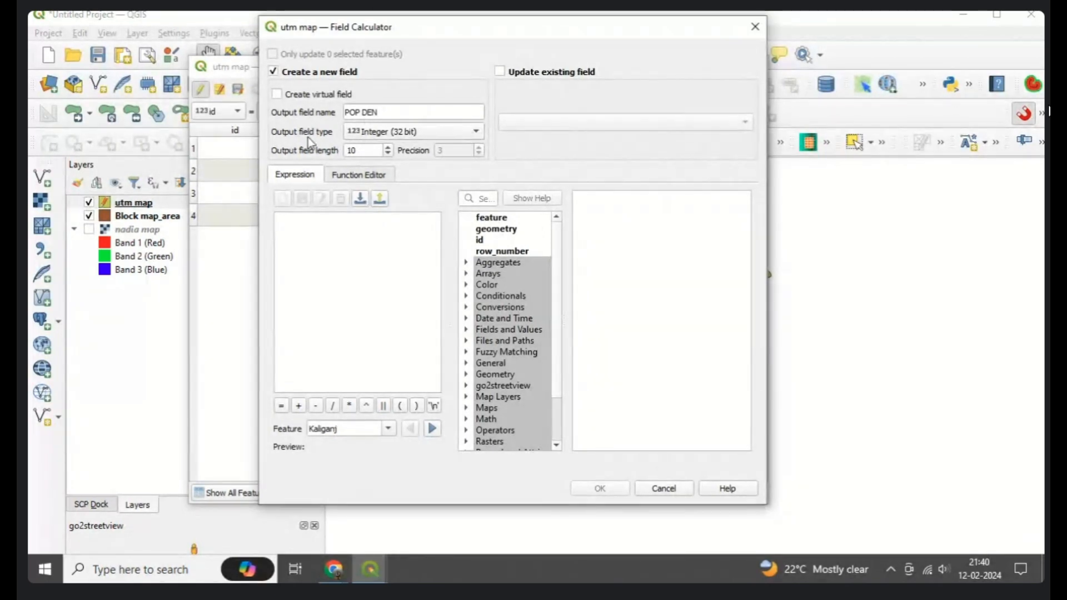
{"action": "left_click", "coordinate": [361, 133]}
{"action": "left_click", "coordinate": [363, 136]}
Calculate POP DEN with the expression "Pop" / "Area", then save the layer edits and close the attribute table
{"action": "left_click_drag", "start_coordinate": [559, 286], "coordinate": [555, 341]}
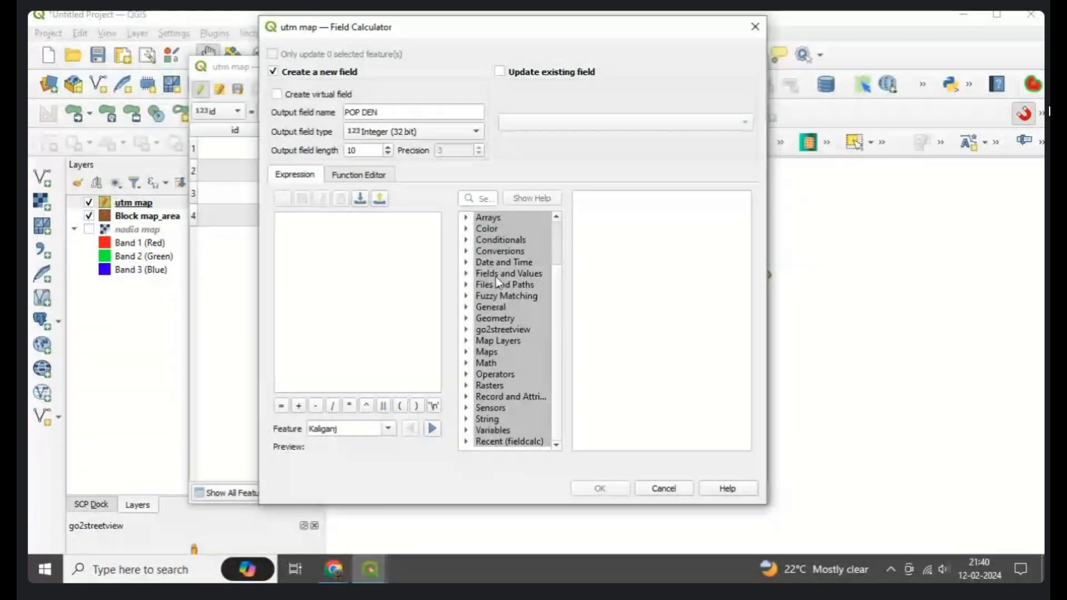
{"action": "left_click", "coordinate": [467, 274]}
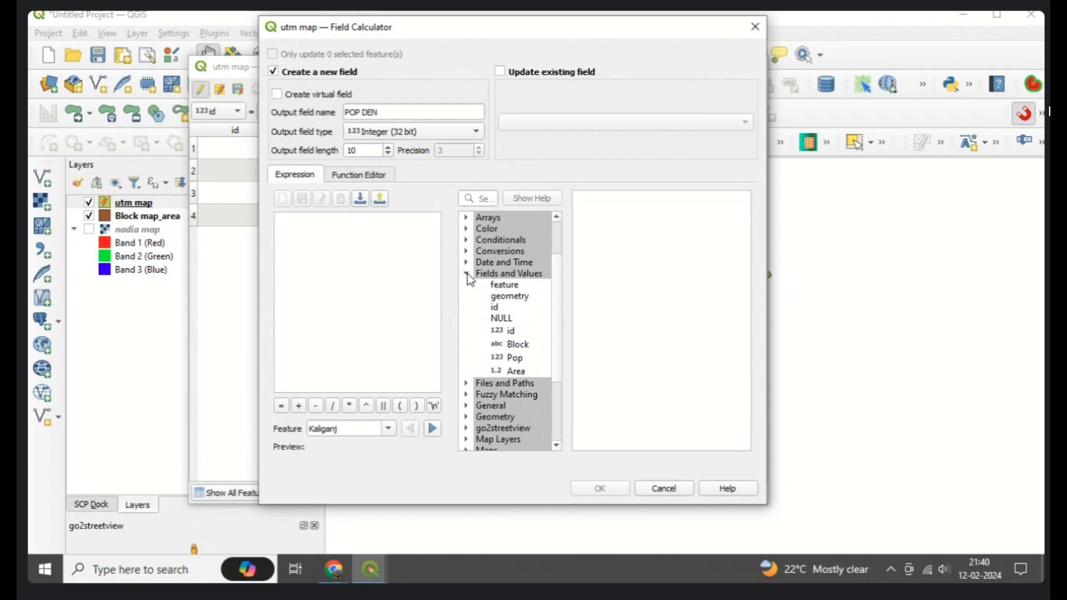
{"action": "double_click", "coordinate": [515, 357]}
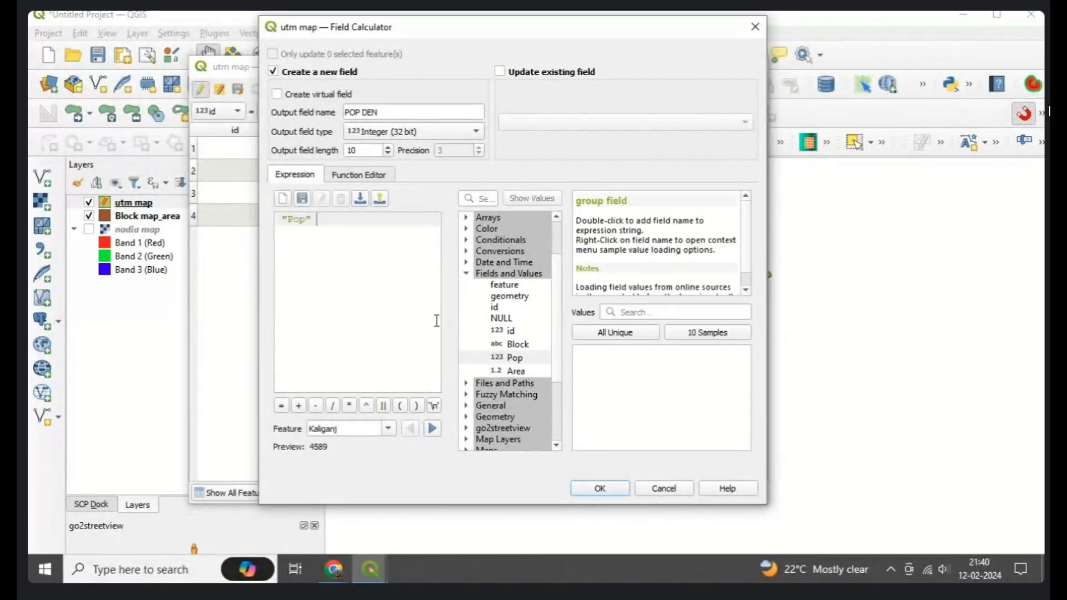
{"action": "left_click", "coordinate": [333, 409]}
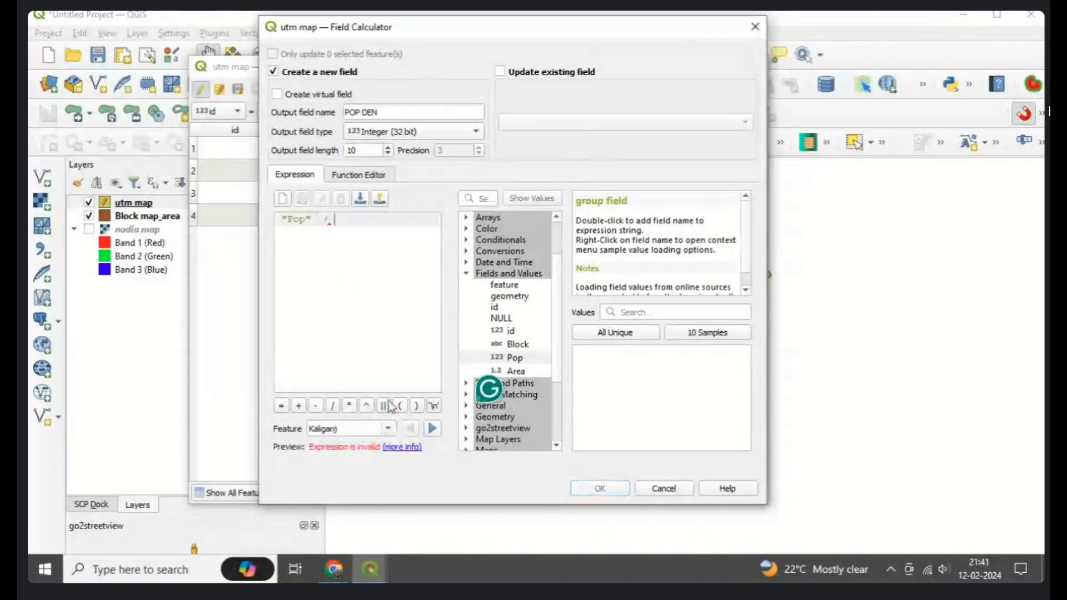
{"action": "double_click", "coordinate": [517, 371]}
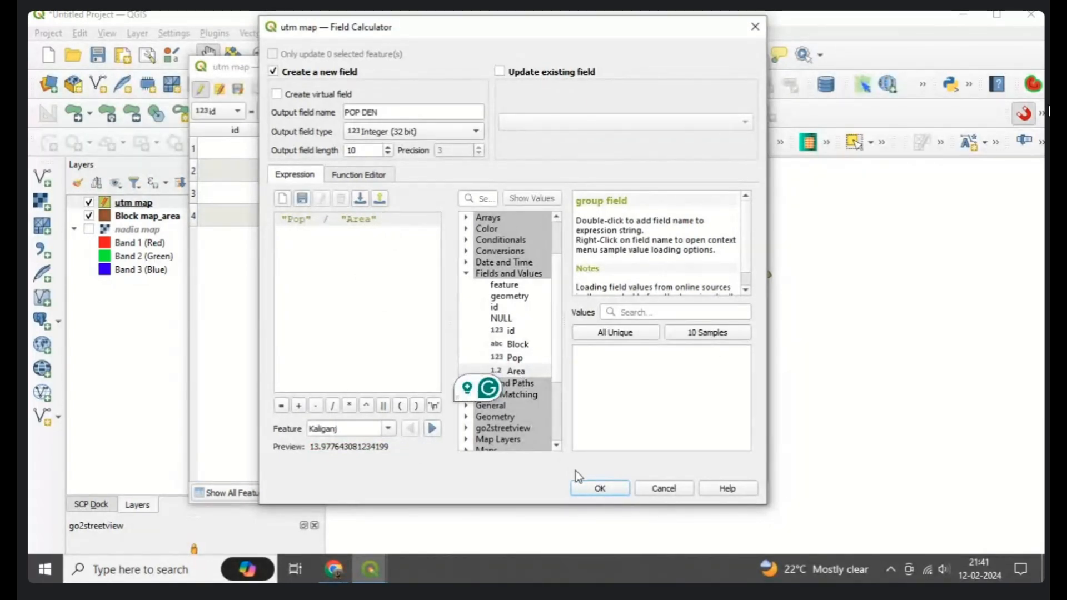
{"action": "left_click", "coordinate": [592, 489]}
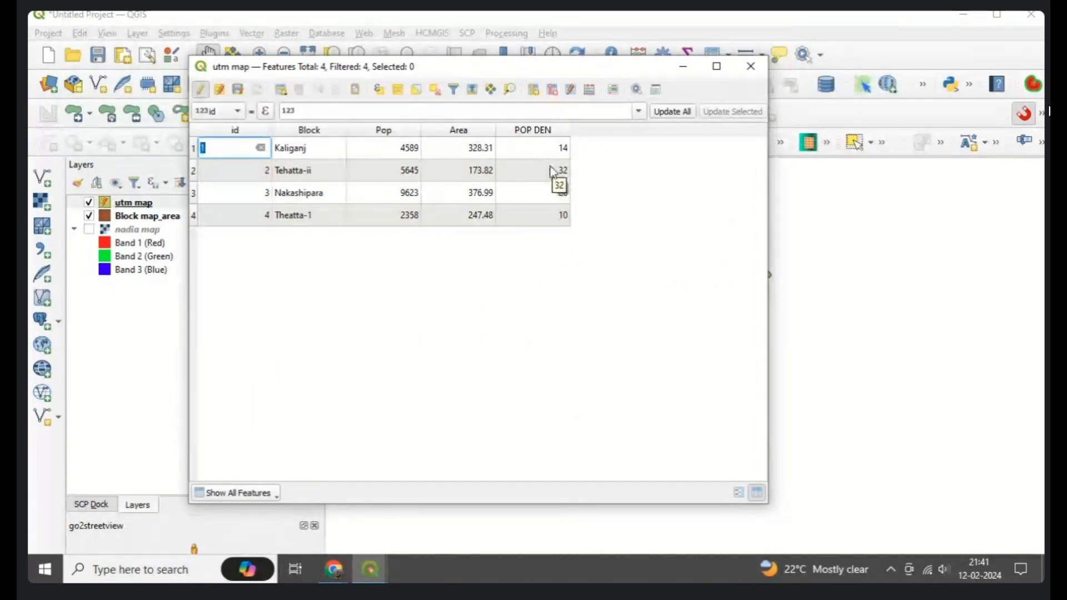
{"action": "left_click", "coordinate": [237, 90]}
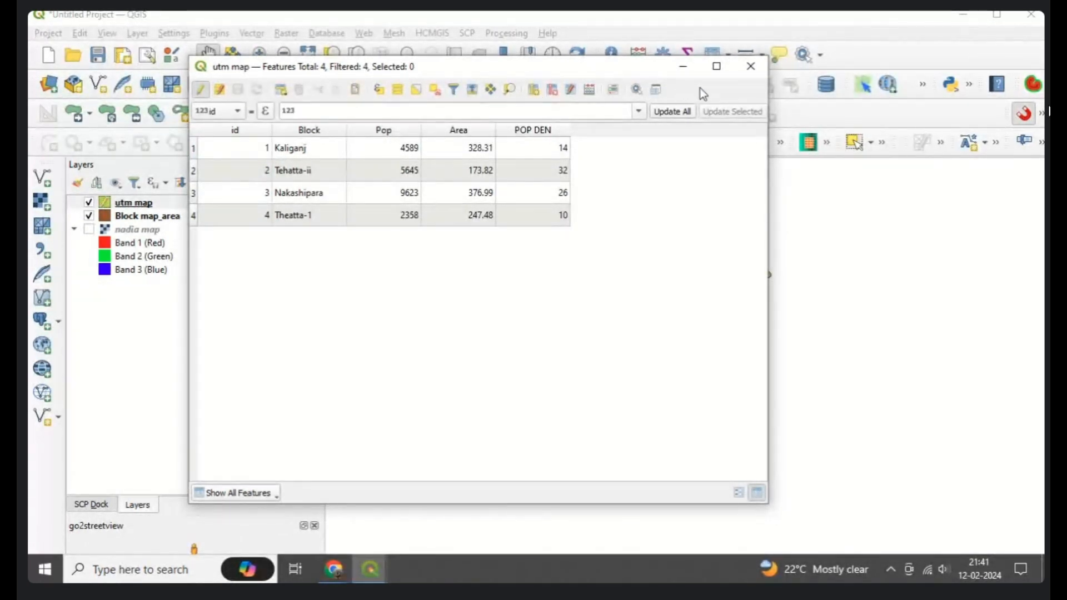
{"action": "left_click", "coordinate": [751, 66]}
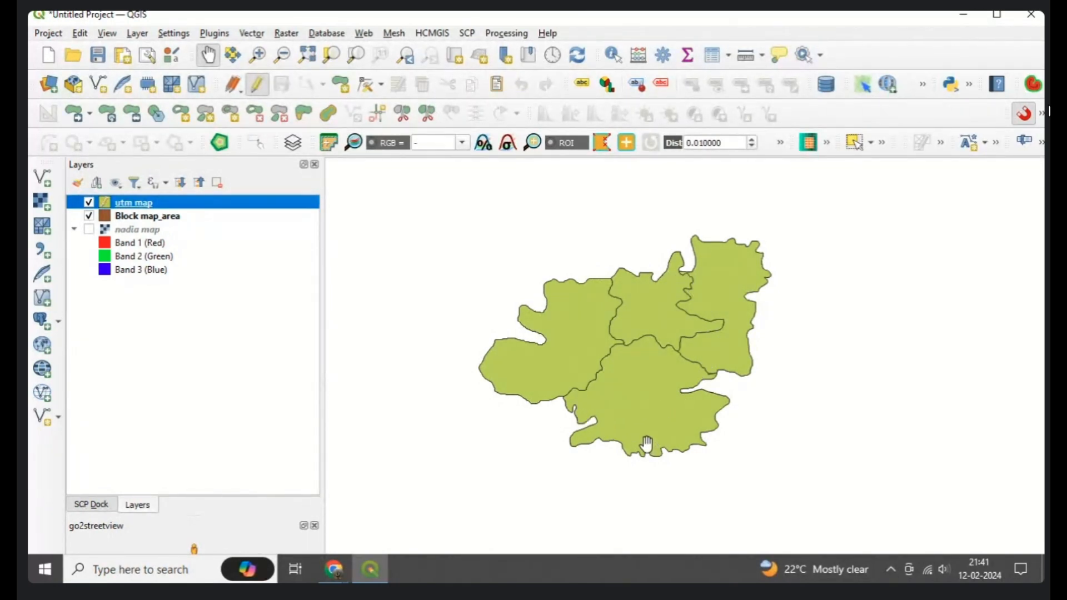
Switch the utm map layer's symbology to Graduated, using POP DEN as the value
{"action": "right_click", "coordinate": [142, 212]}
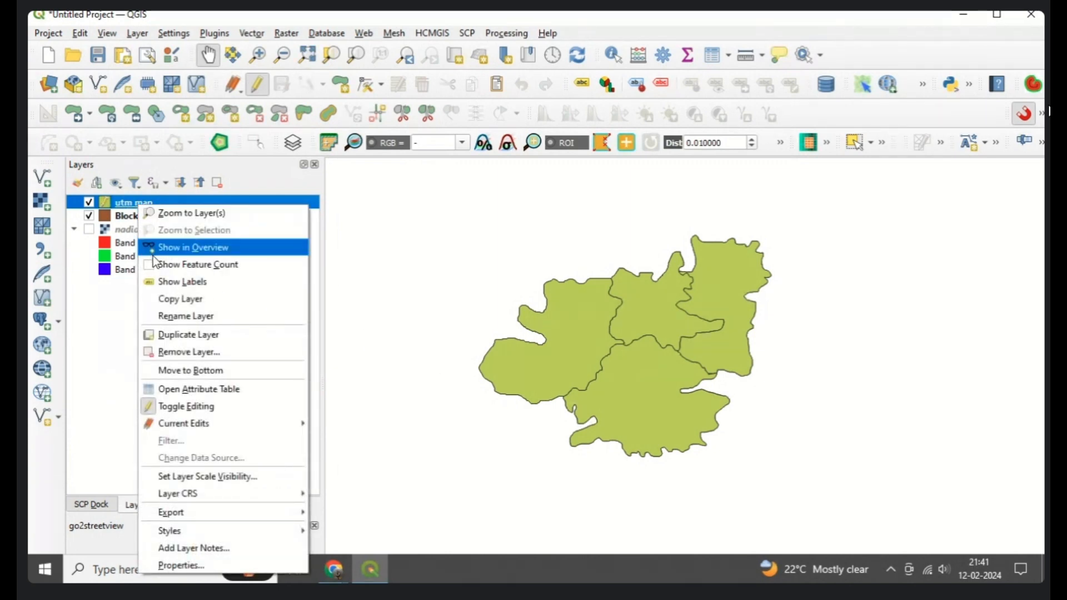
{"action": "left_click", "coordinate": [198, 565]}
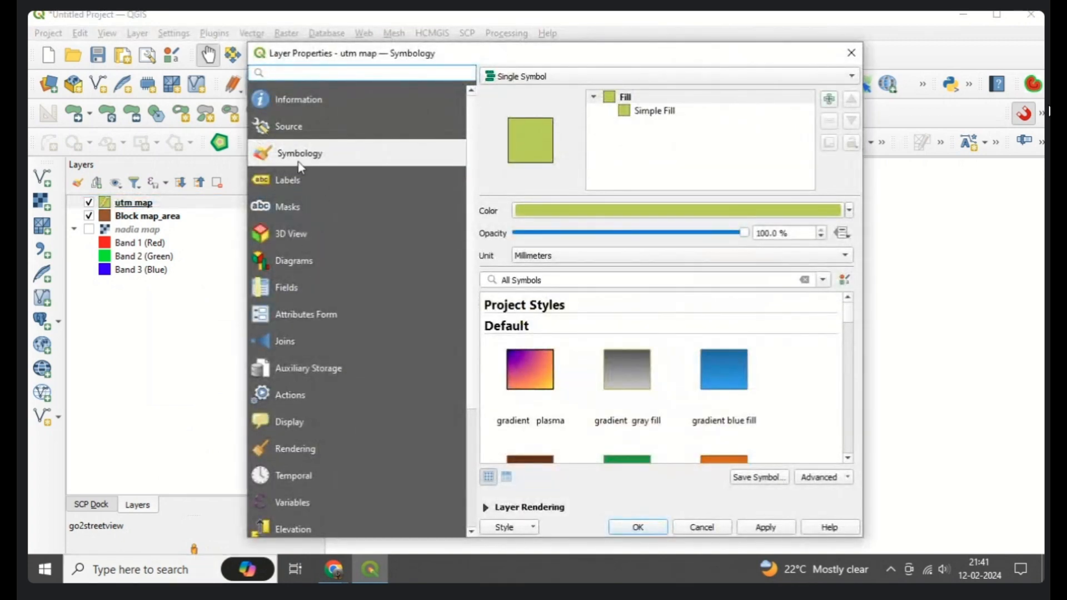
{"action": "left_click", "coordinate": [534, 76]}
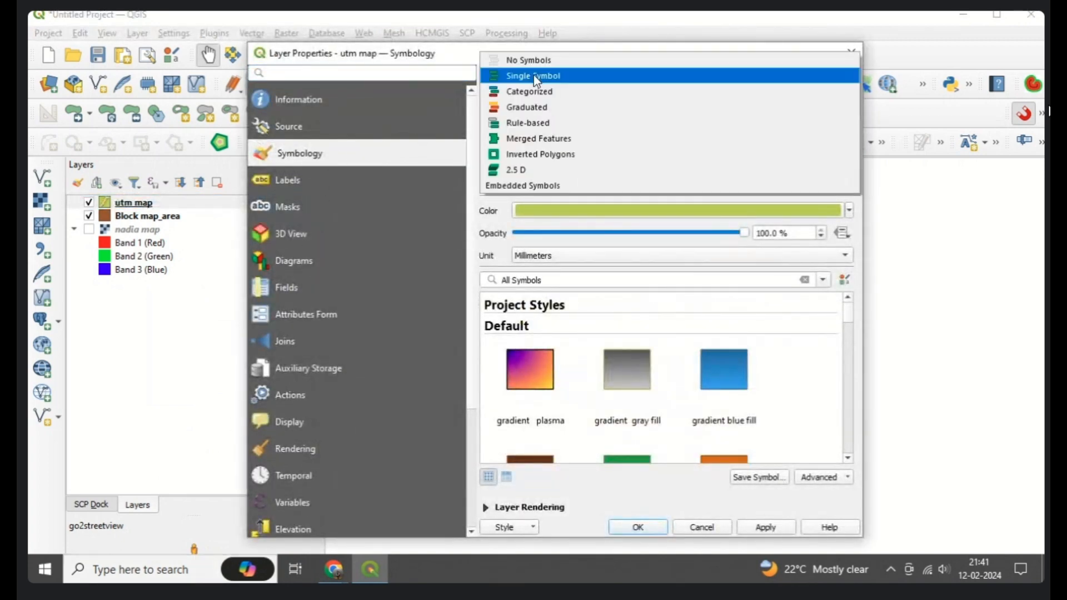
{"action": "left_click", "coordinate": [539, 109]}
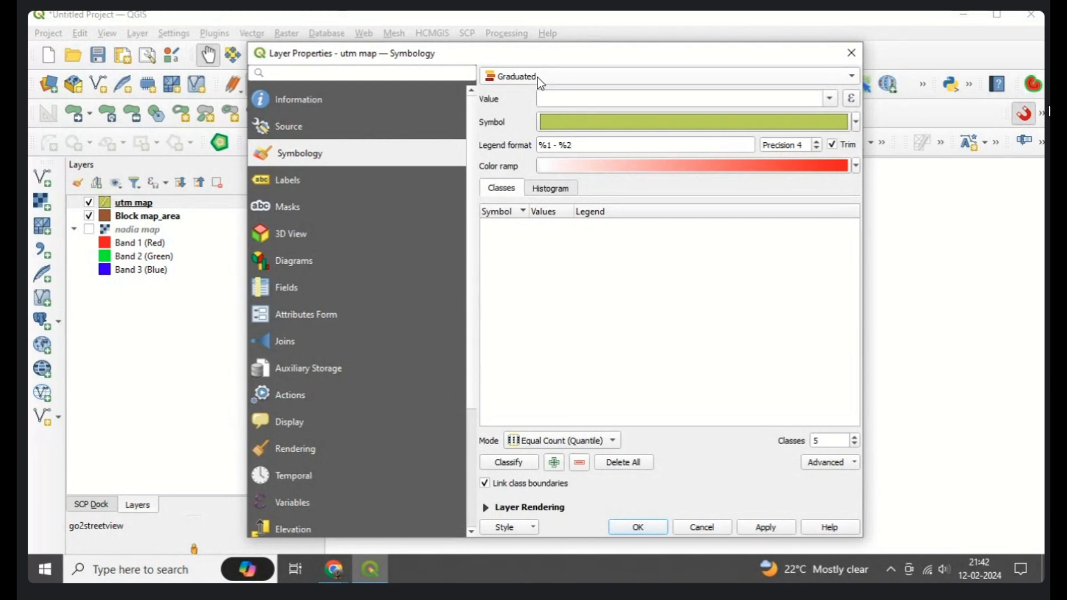
{"action": "left_click", "coordinate": [832, 100]}
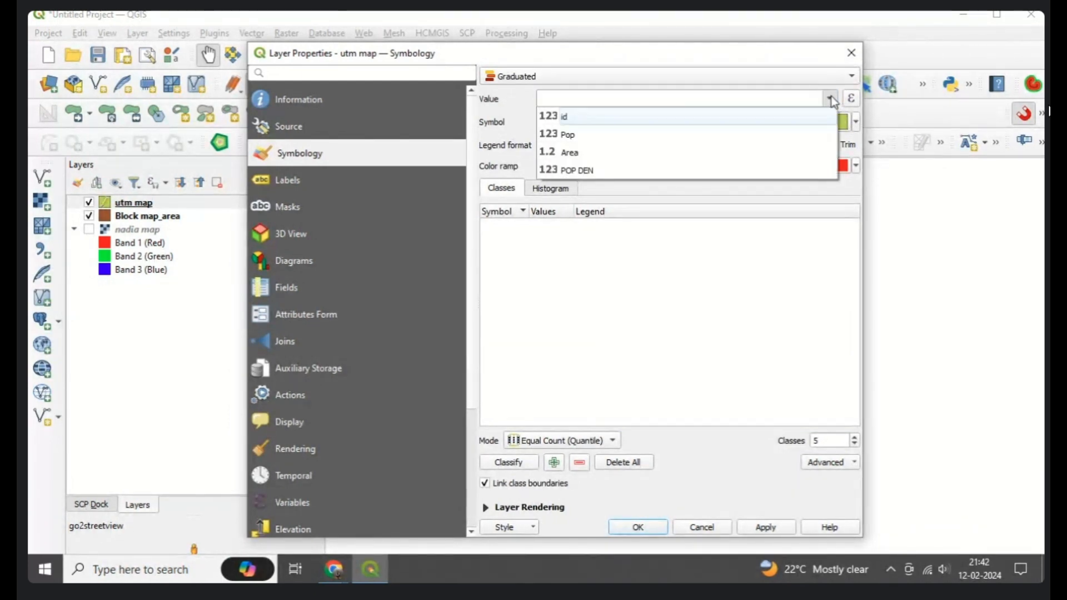
{"action": "left_click", "coordinate": [576, 170]}
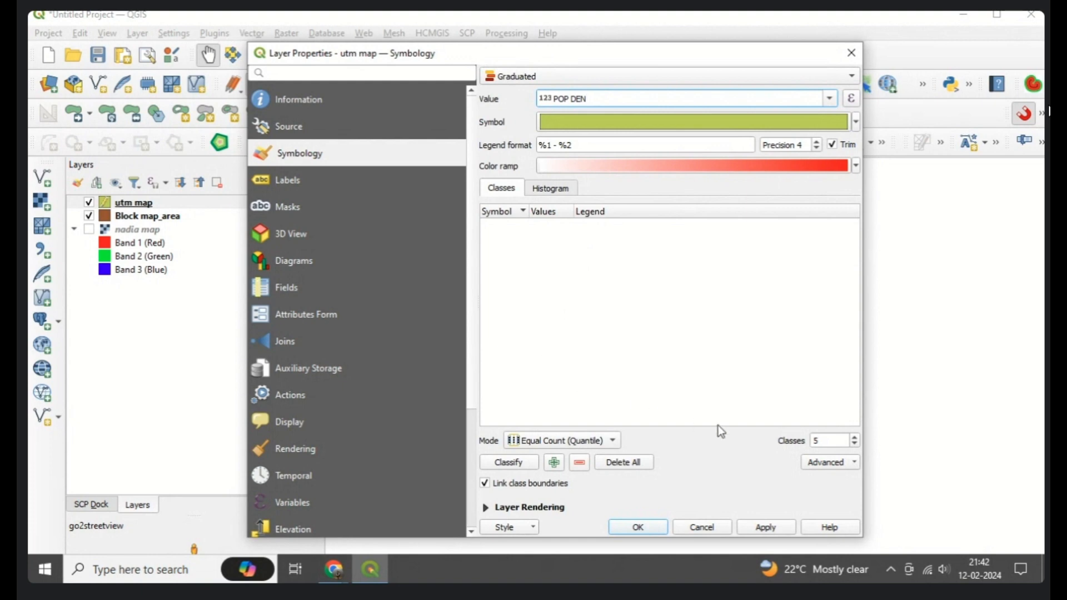
Classify the POP DEN values into 3 classes using the Equal Interval mode
{"action": "double_click", "coordinate": [833, 443]}
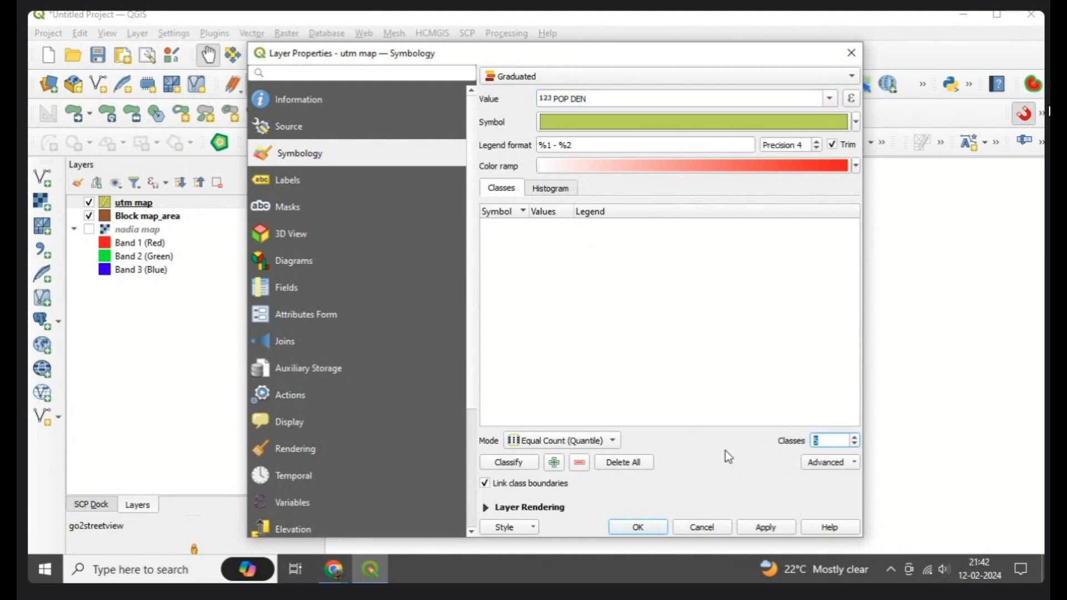
{"action": "type", "text": "3"}
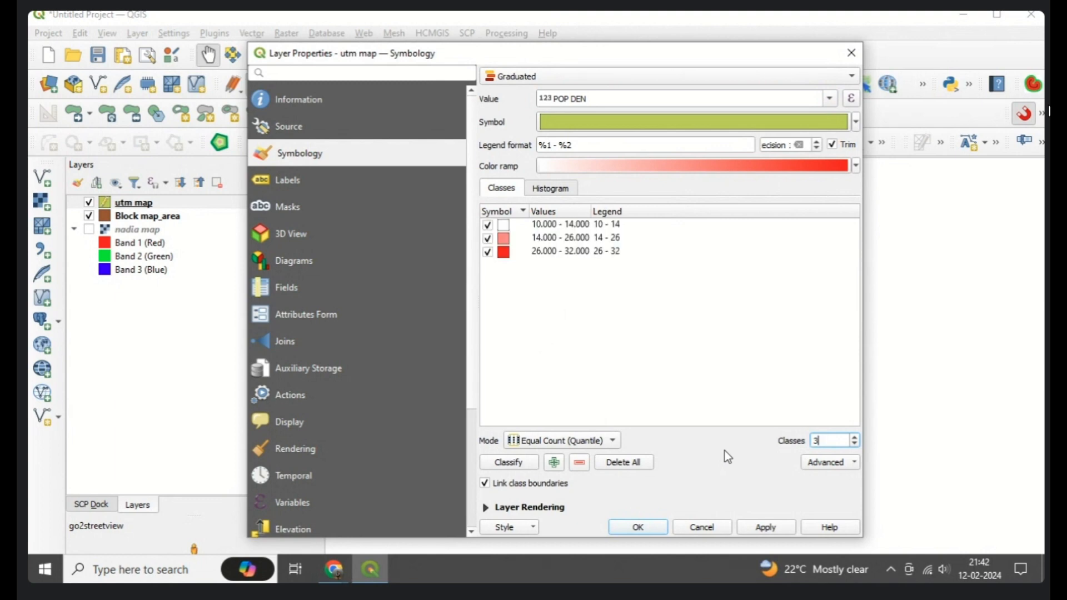
{"action": "left_click", "coordinate": [532, 440]}
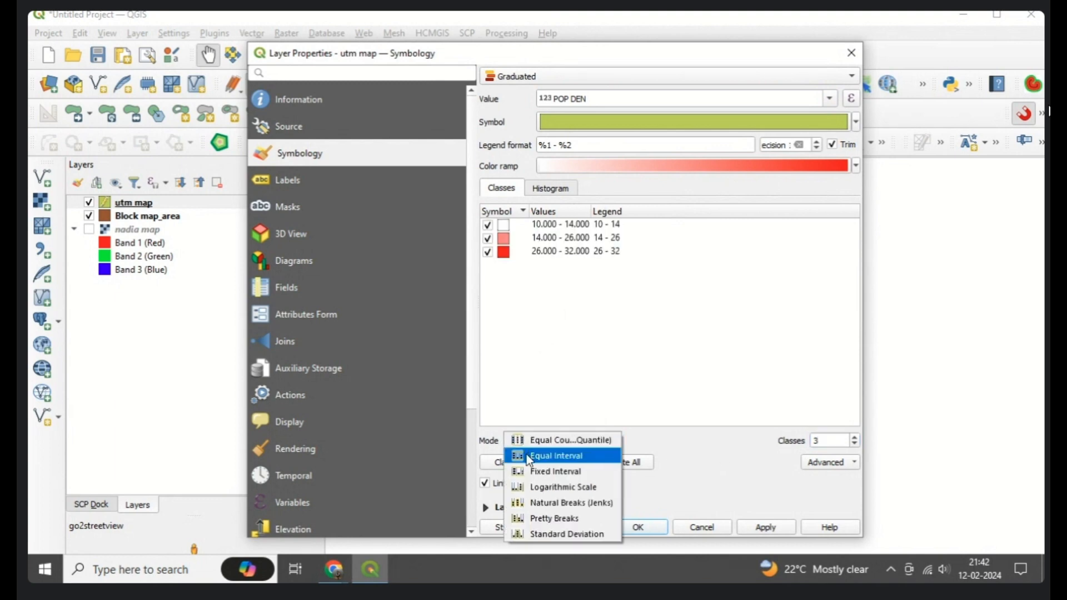
{"action": "left_click", "coordinate": [568, 457]}
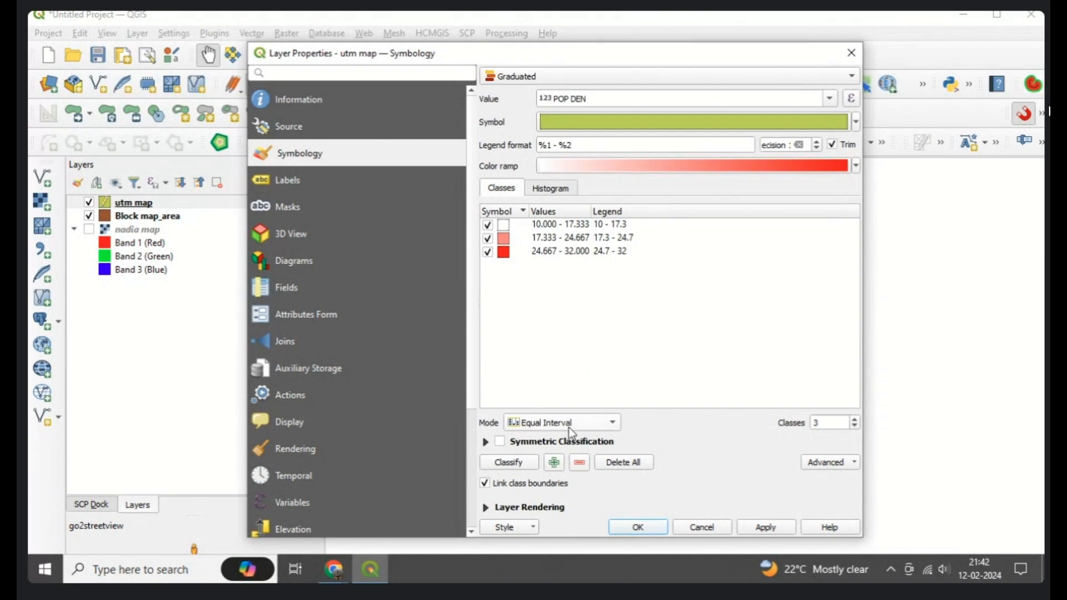
Set the color ramp of the POP DEN classes to OrRd and apply the symbology to the utm map layer
{"action": "left_click", "coordinate": [856, 166]}
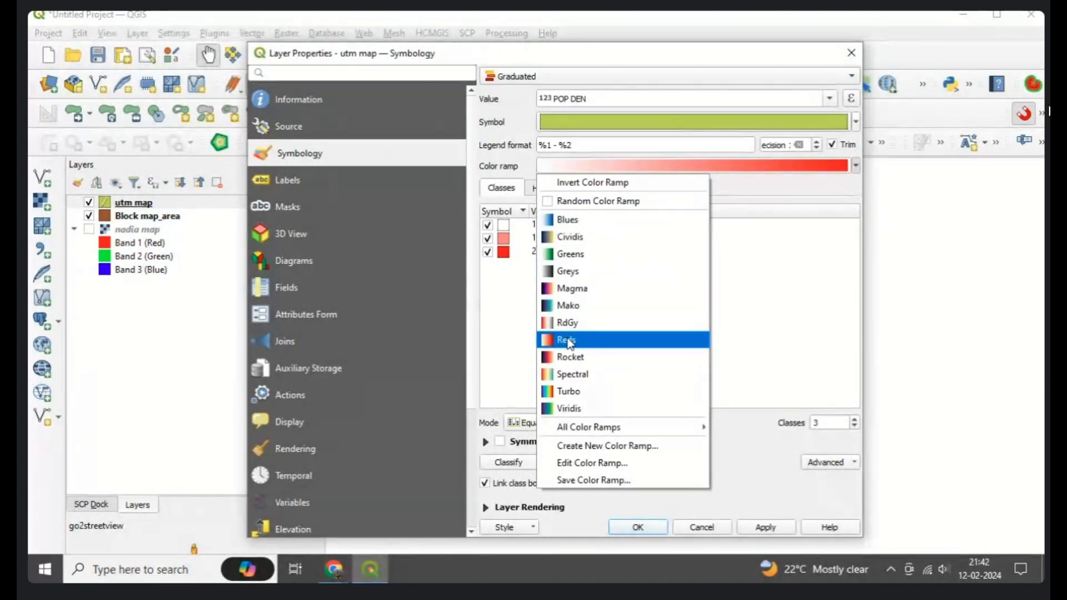
{"action": "mouse_move", "coordinate": [617, 426]}
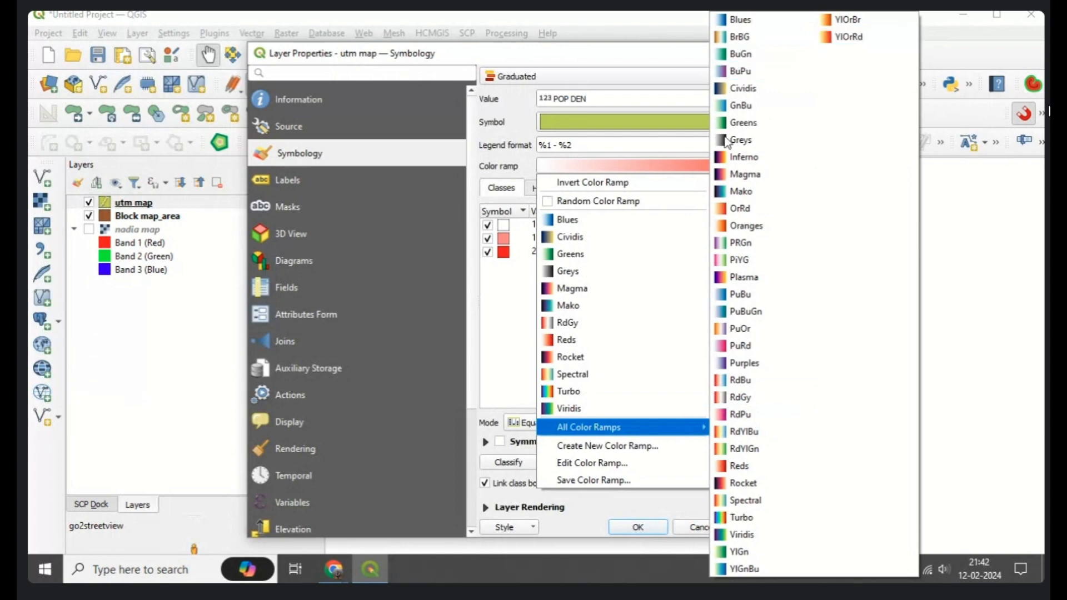
{"action": "left_click", "coordinate": [720, 211]}
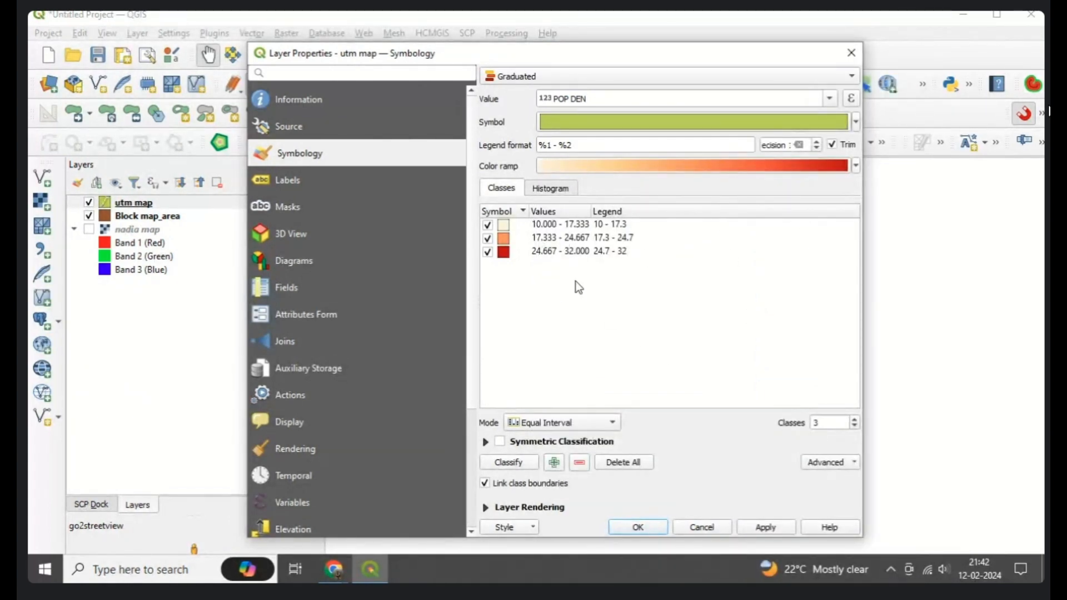
{"action": "left_click", "coordinate": [768, 527]}
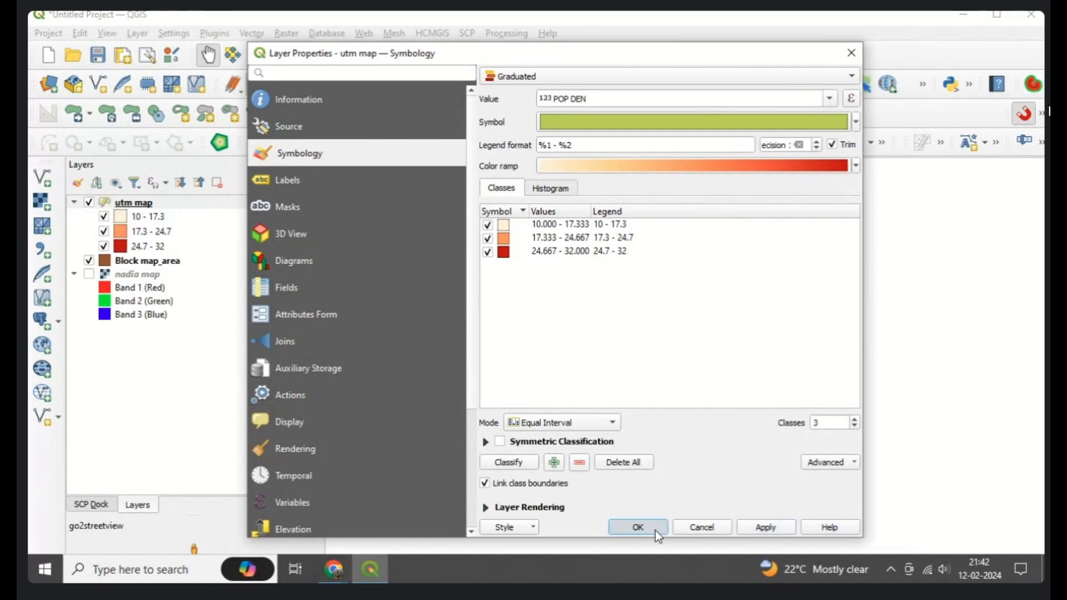
{"action": "left_click", "coordinate": [656, 530]}
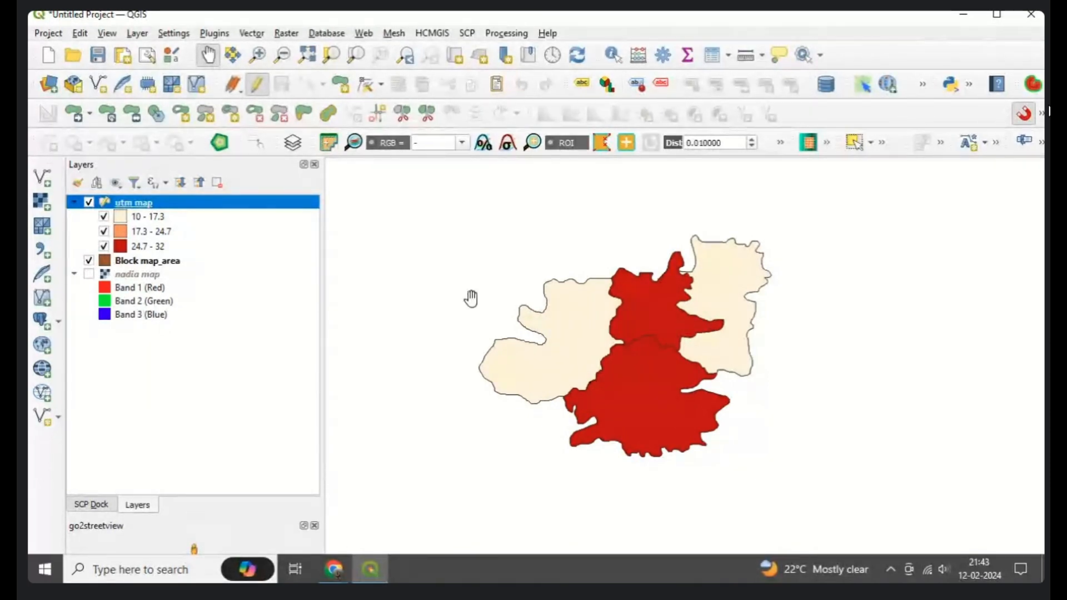
Reclassify the utm map layer's POP DEN values into 4 equal-interval classes and apply the symbology
{"action": "right_click", "coordinate": [191, 213]}
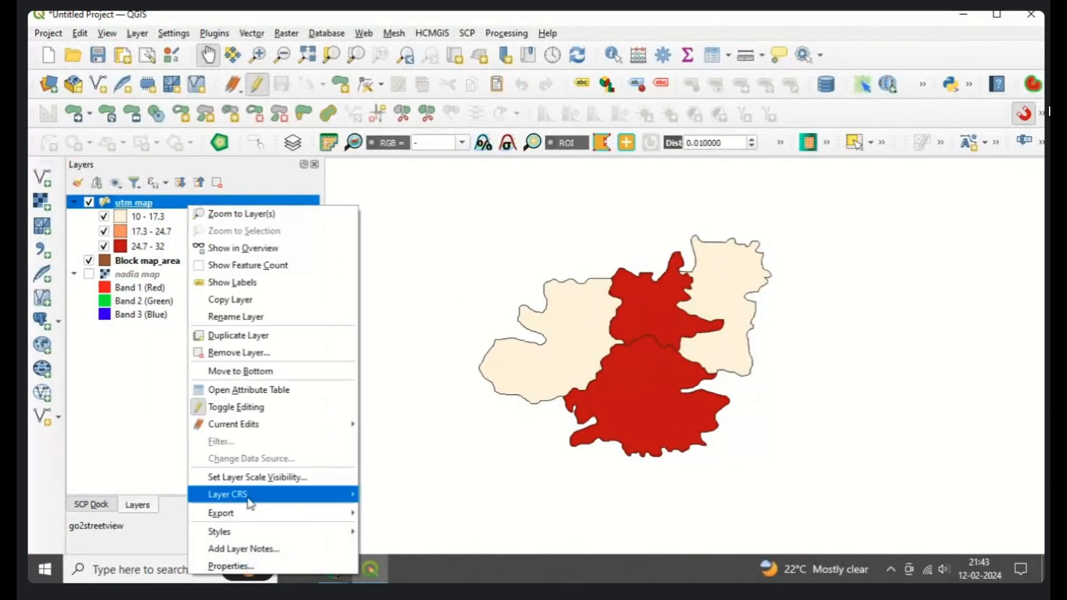
{"action": "left_click", "coordinate": [269, 565]}
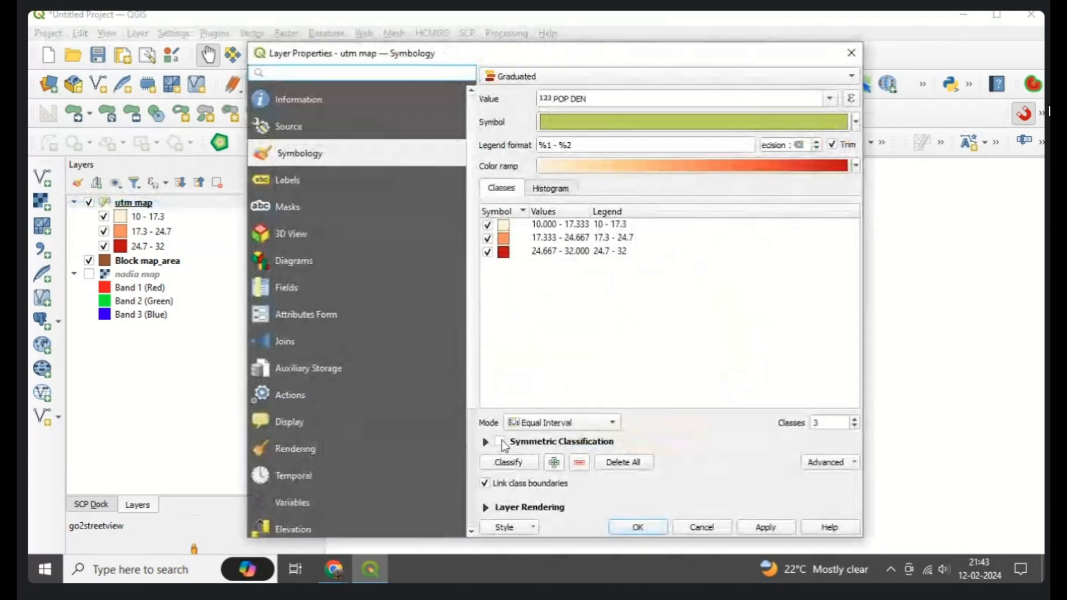
{"action": "double_click", "coordinate": [815, 423]}
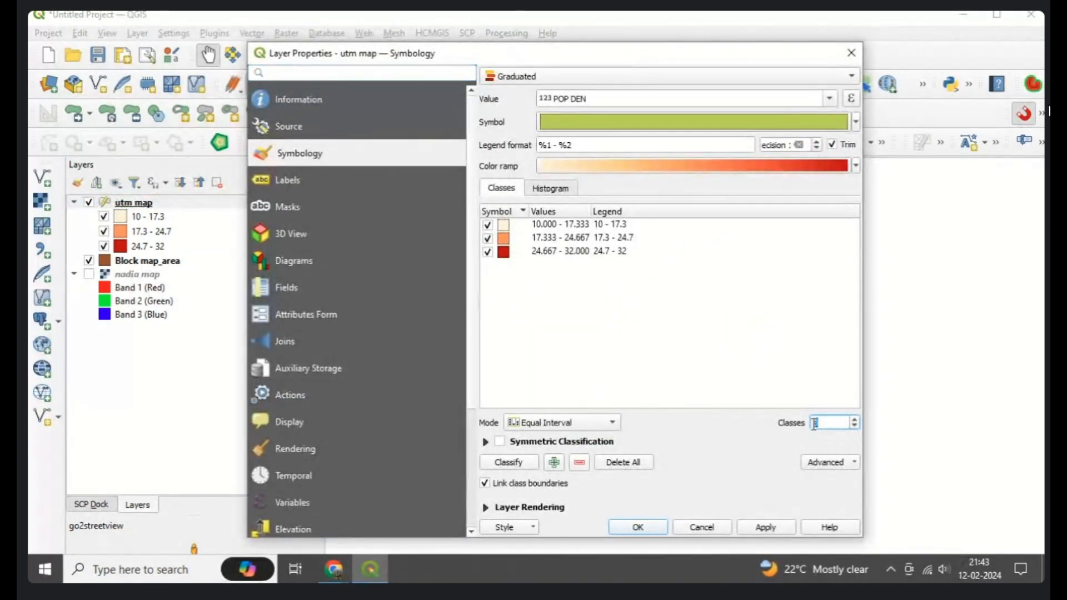
{"action": "type", "text": "4"}
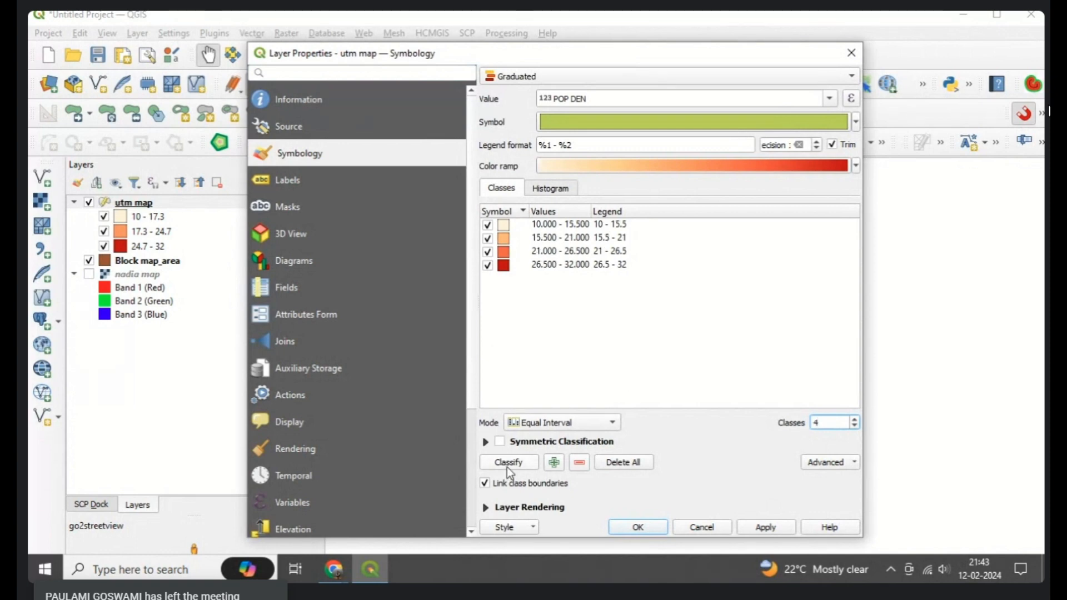
{"action": "left_click", "coordinate": [507, 467]}
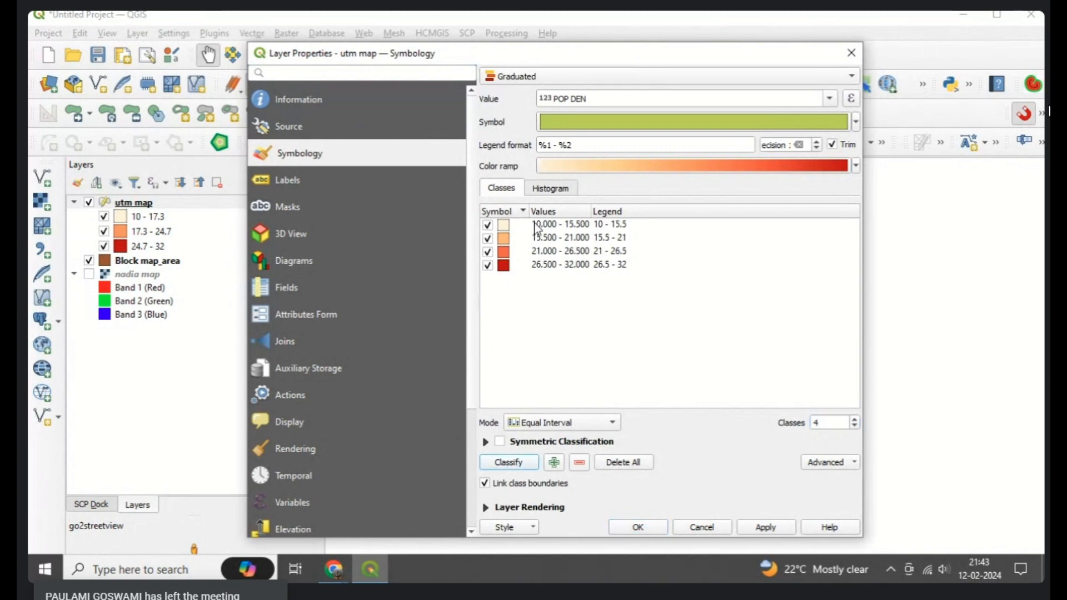
{"action": "left_click", "coordinate": [766, 527]}
{"action": "left_click", "coordinate": [650, 528]}
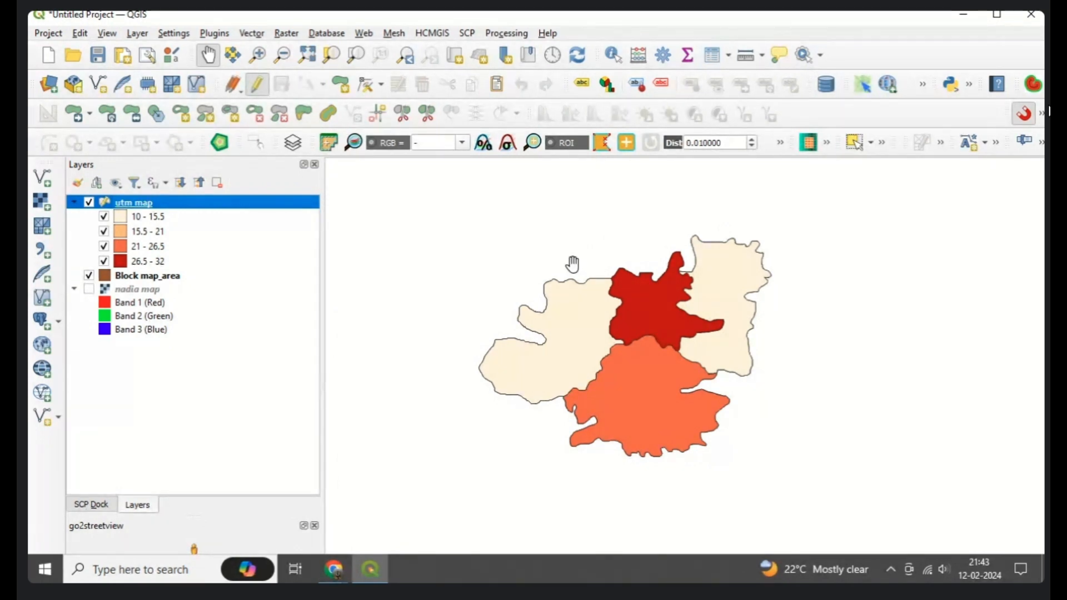
Switch the utm map symbology to Categorized, classify it by POP DEN, and remove the all other values category
{"action": "right_click", "coordinate": [190, 201]}
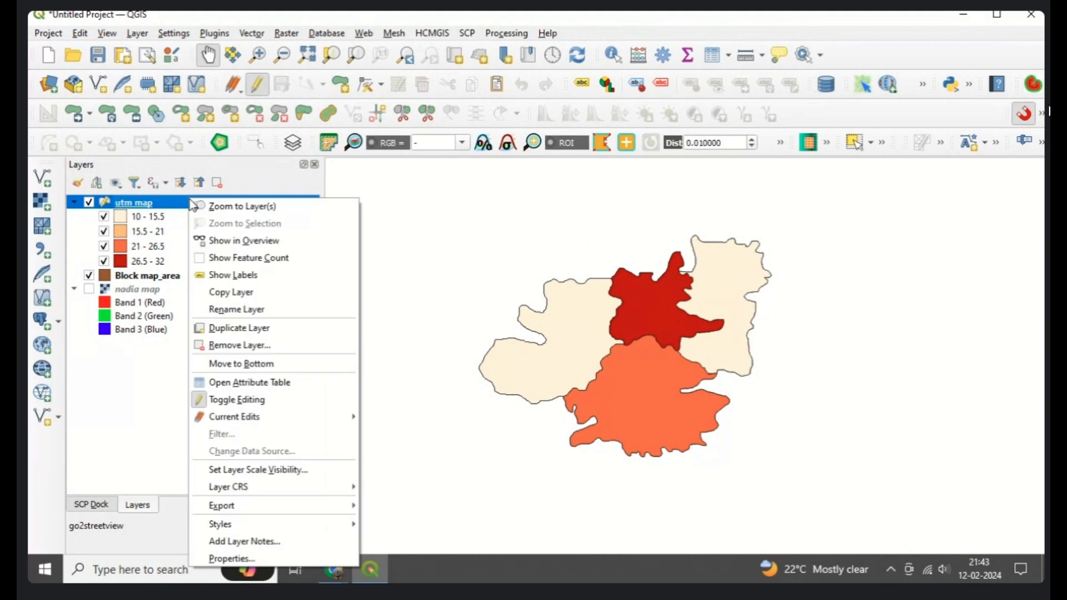
{"action": "left_click", "coordinate": [221, 556]}
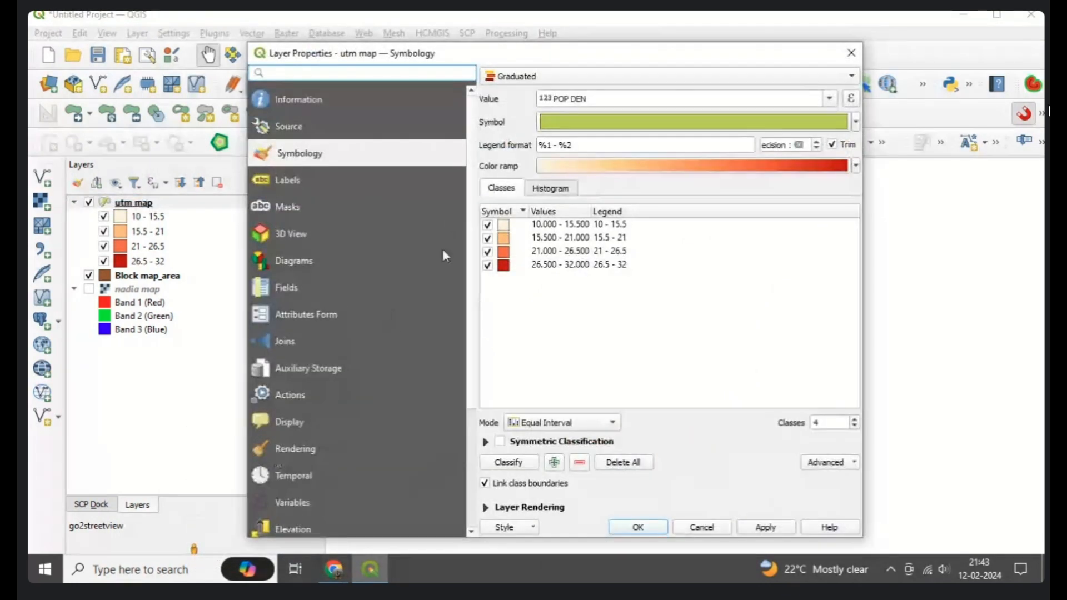
{"action": "left_click", "coordinate": [503, 76]}
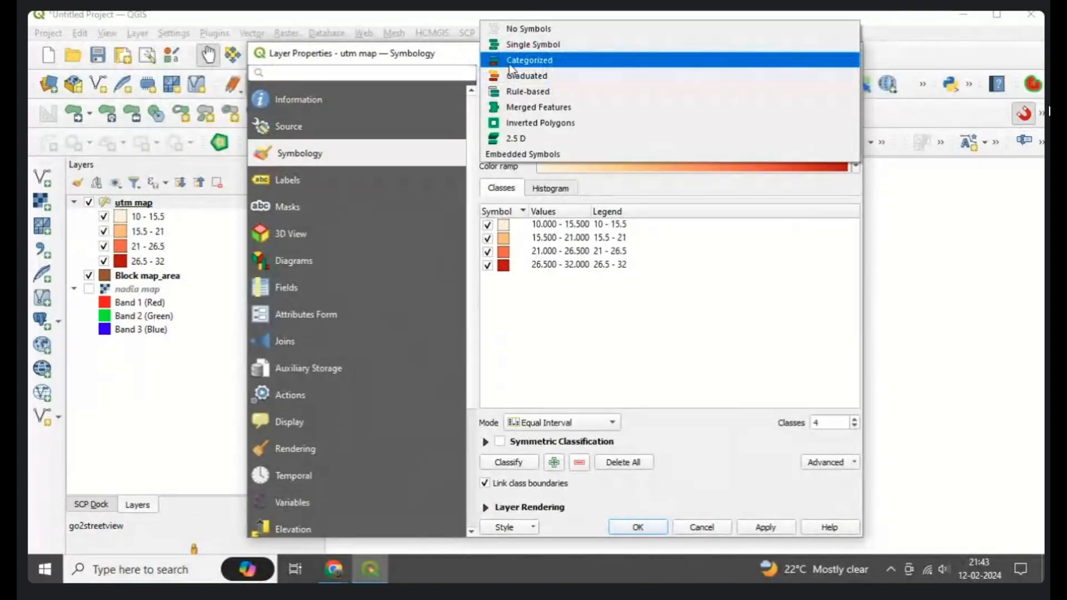
{"action": "left_click", "coordinate": [511, 61]}
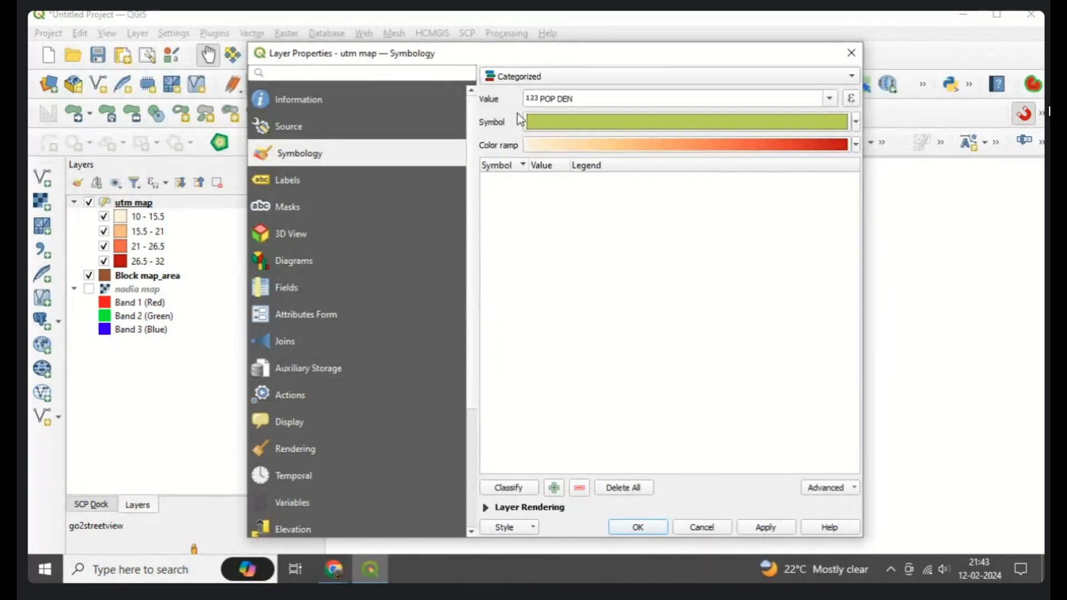
{"action": "left_click", "coordinate": [829, 98]}
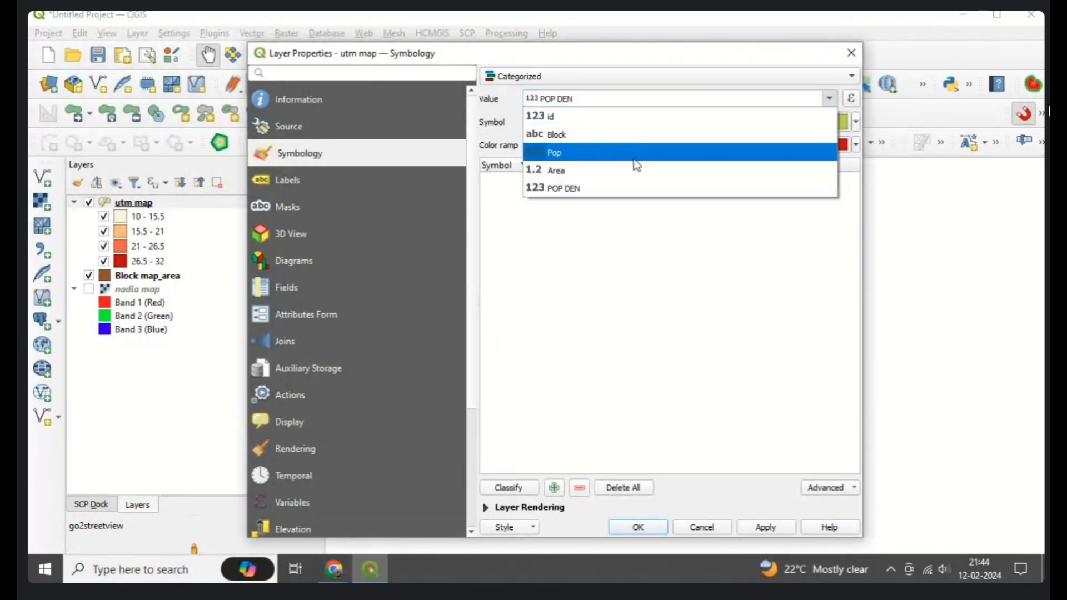
{"action": "left_click", "coordinate": [593, 191]}
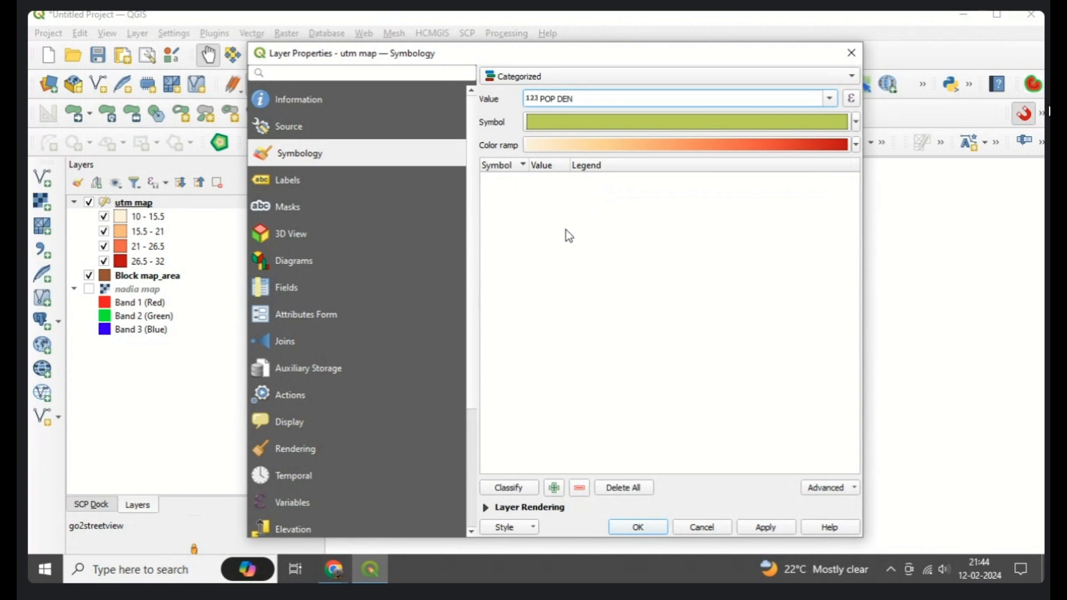
{"action": "left_click", "coordinate": [508, 488]}
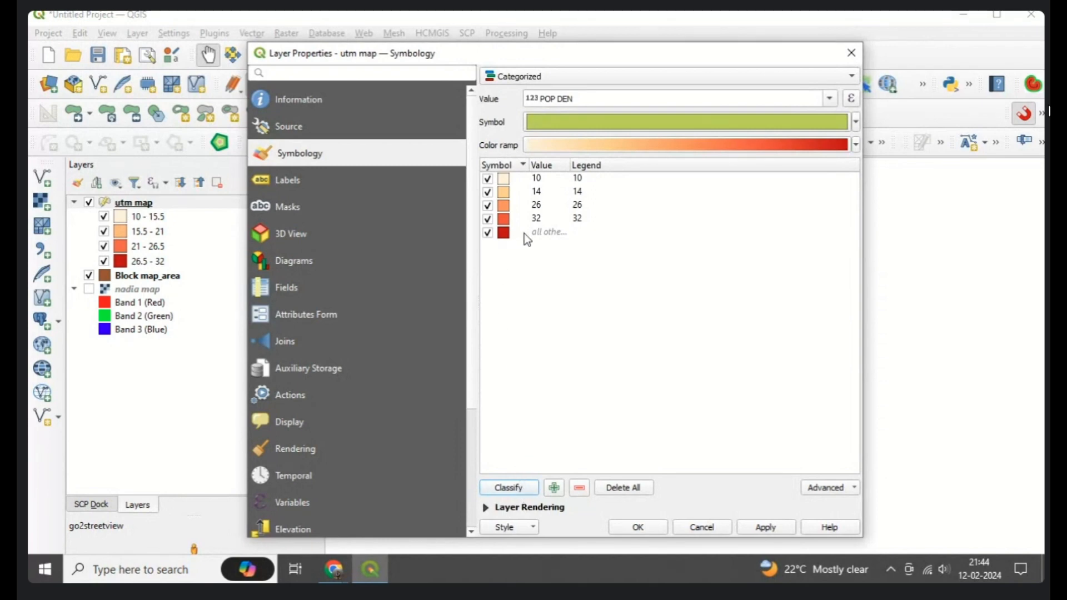
{"action": "left_click", "coordinate": [540, 232]}
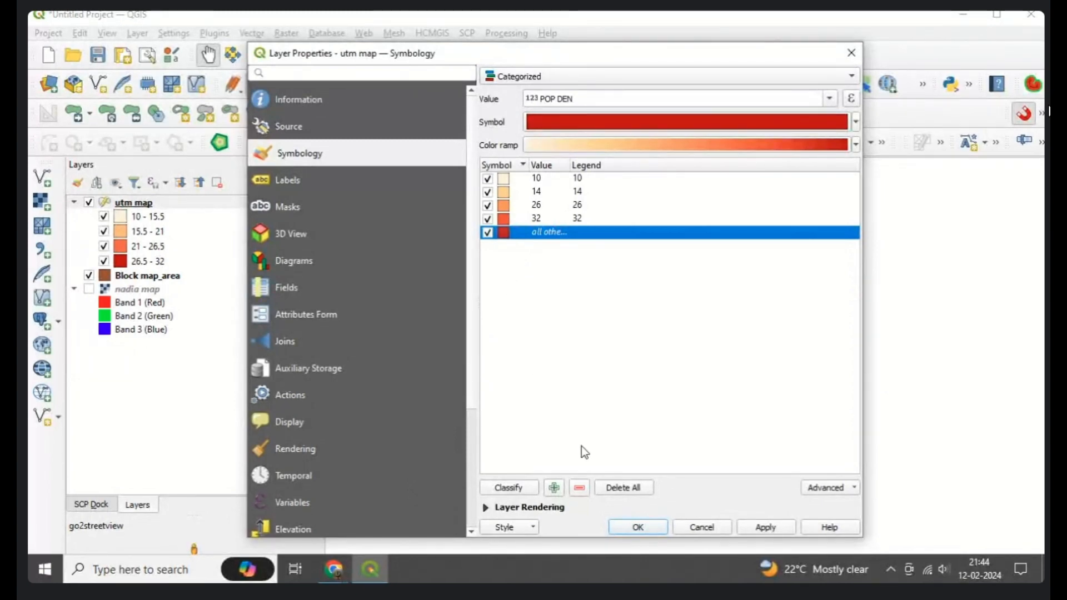
{"action": "left_click", "coordinate": [582, 488]}
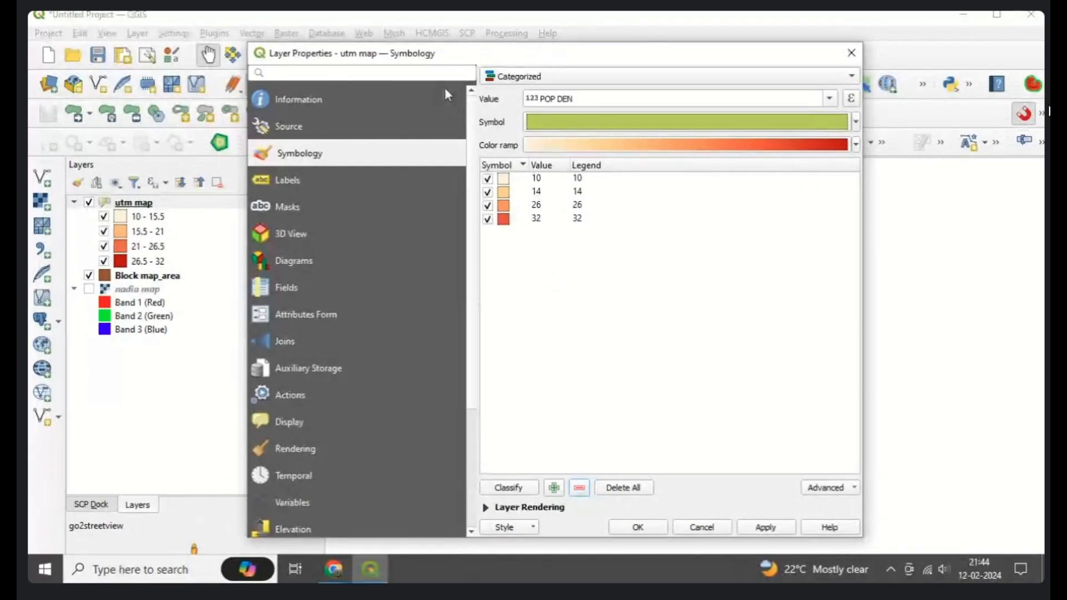
Switch the utm map symbology to Graduated, classify POP DEN into 3 Equal Count (Quantile) classes, and apply it
{"action": "left_click_drag", "start_coordinate": [424, 44], "coordinate": [354, 41]}
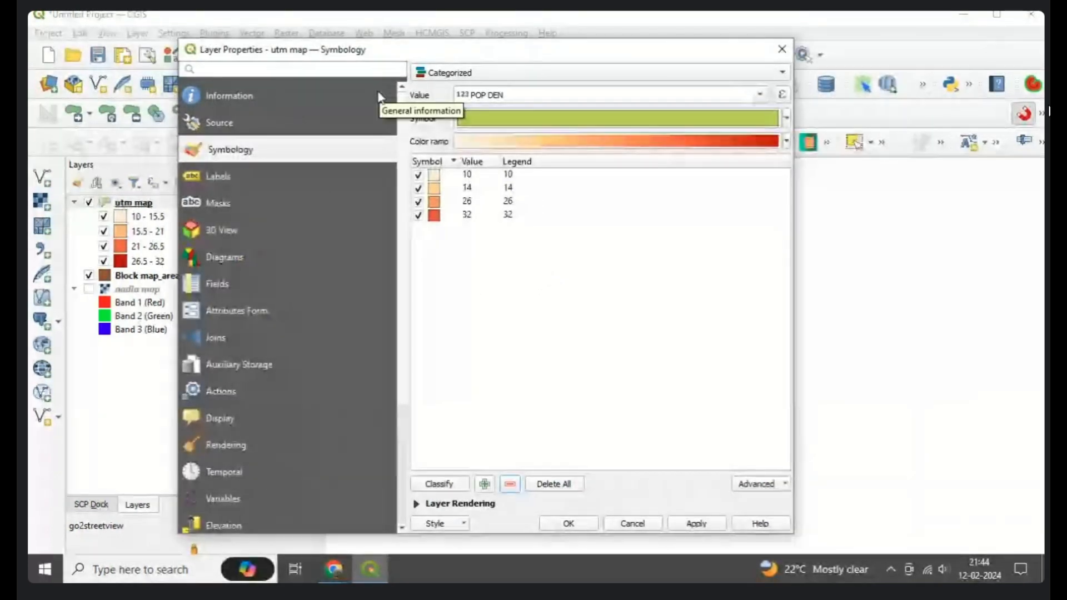
{"action": "left_click", "coordinate": [431, 73]}
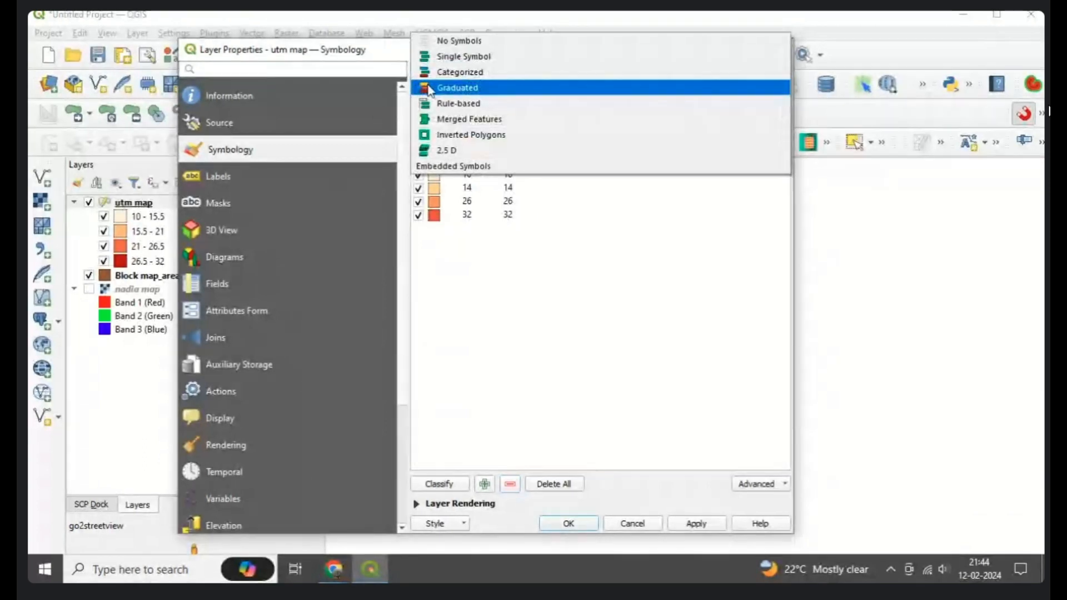
{"action": "left_click", "coordinate": [430, 87]}
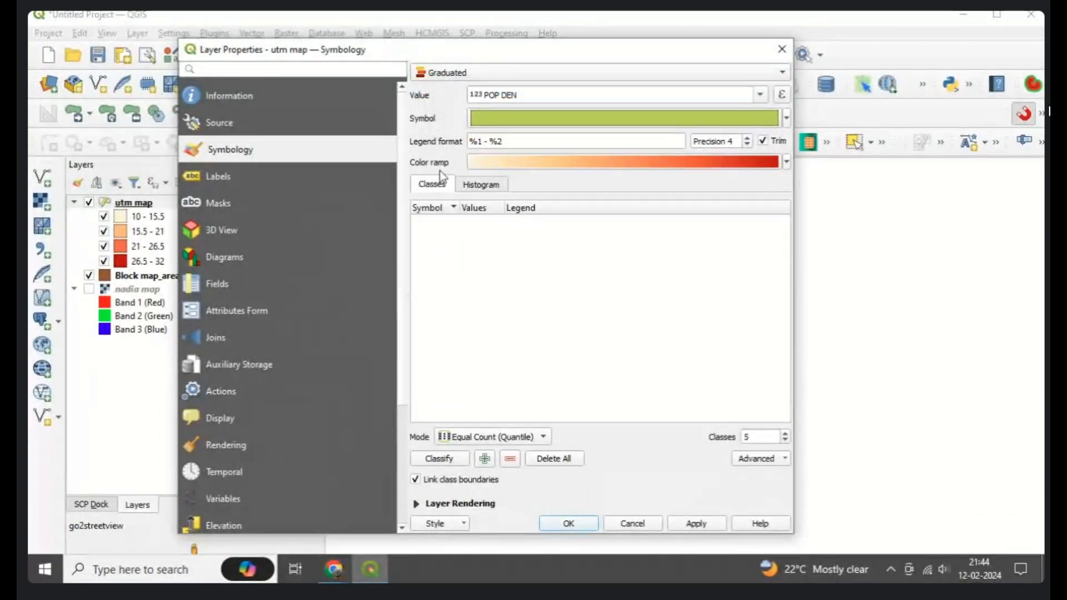
{"action": "double_click", "coordinate": [748, 437]}
{"action": "type", "text": "3"}
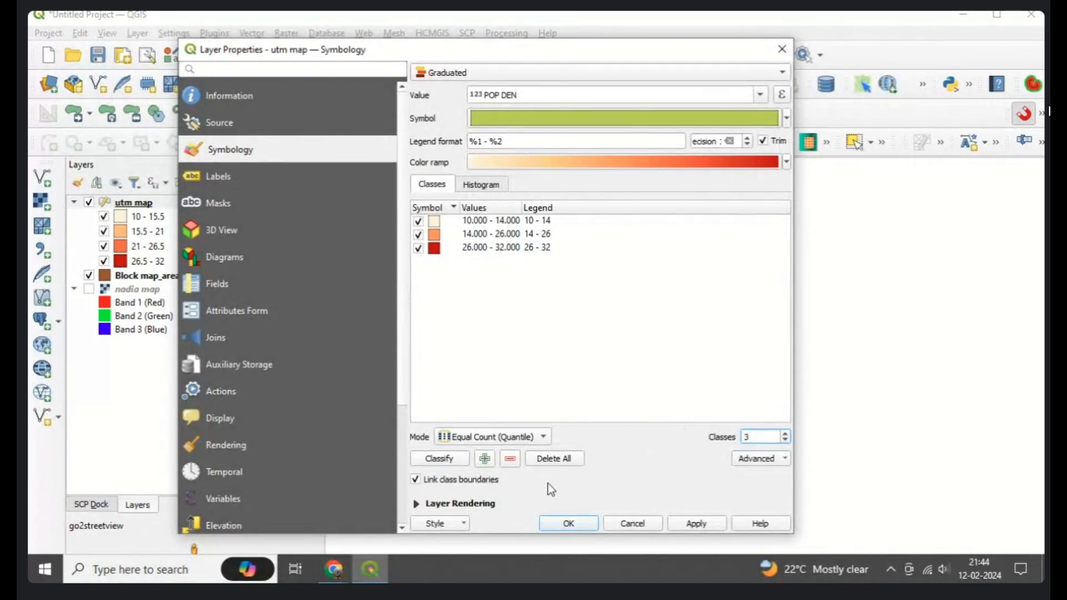
{"action": "left_click", "coordinate": [450, 460]}
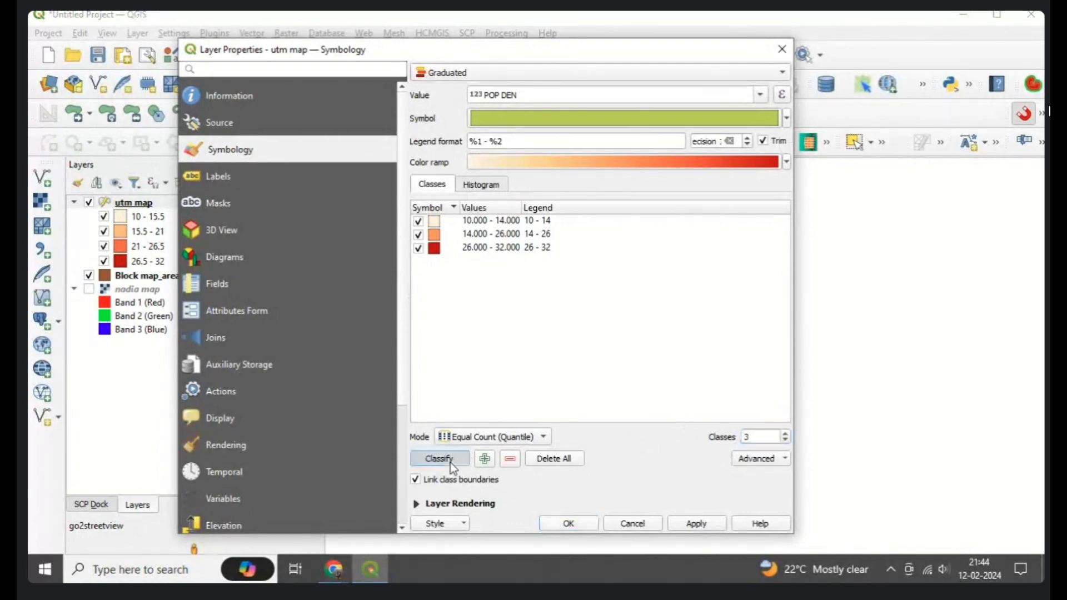
{"action": "left_click", "coordinate": [686, 524]}
{"action": "mouse_move", "coordinate": [592, 55]}
{"action": "left_mouse_down"}
{"action": "mouse_move", "coordinate": [172, 89]}
{"action": "mouse_move", "coordinate": [587, 48]}
{"action": "left_mouse_up"}
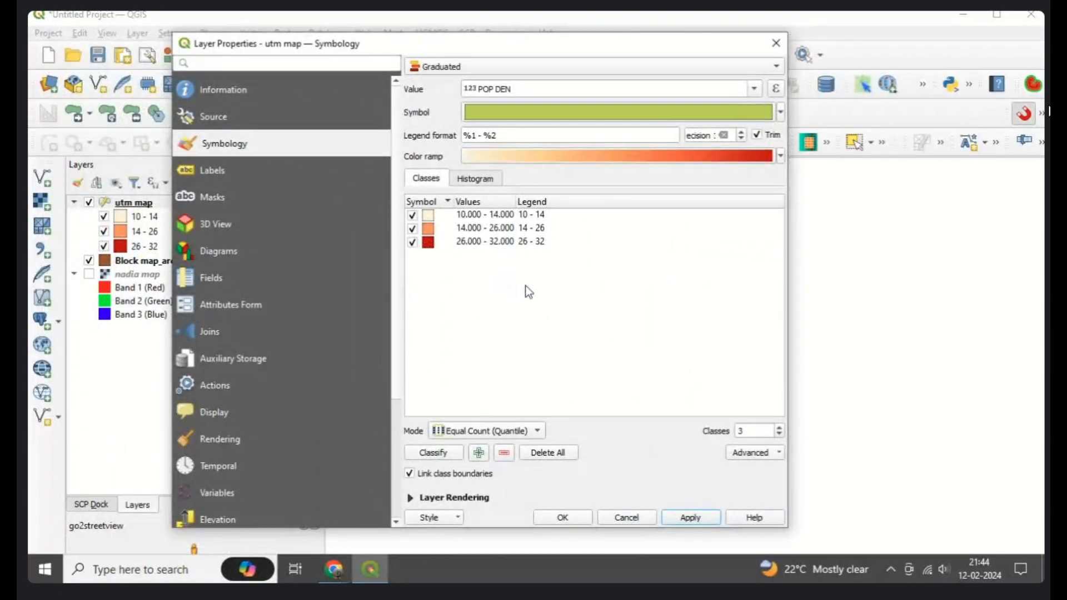
{"action": "double_click", "coordinate": [429, 215]}
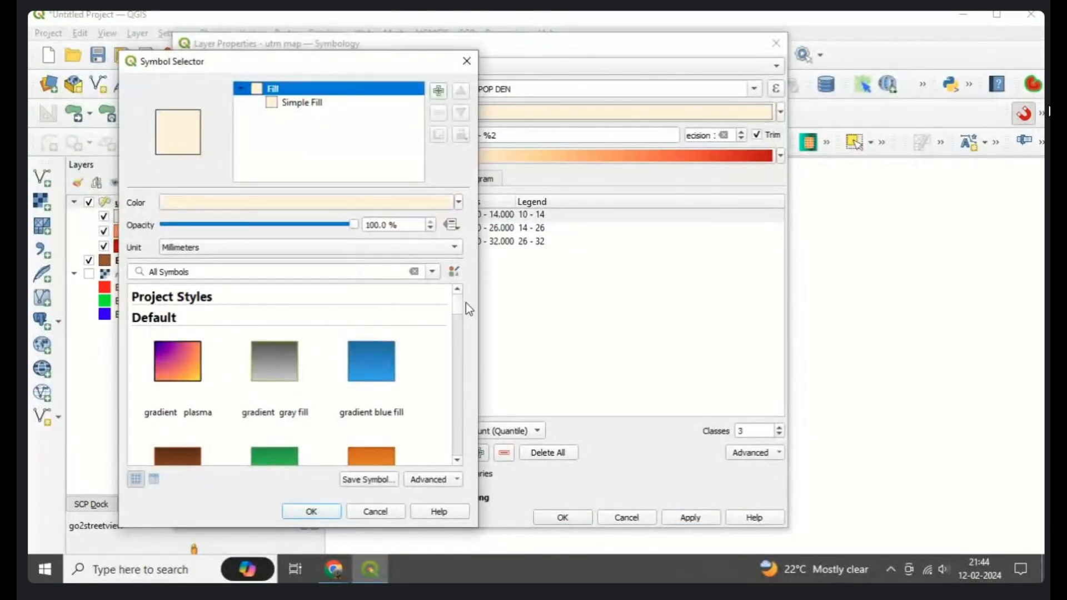
{"action": "scroll", "coordinate": [458, 309], "scroll_direction": "down", "scroll_amount": 5}
{"action": "scroll", "coordinate": [455, 336], "scroll_direction": "down", "scroll_amount": 2}
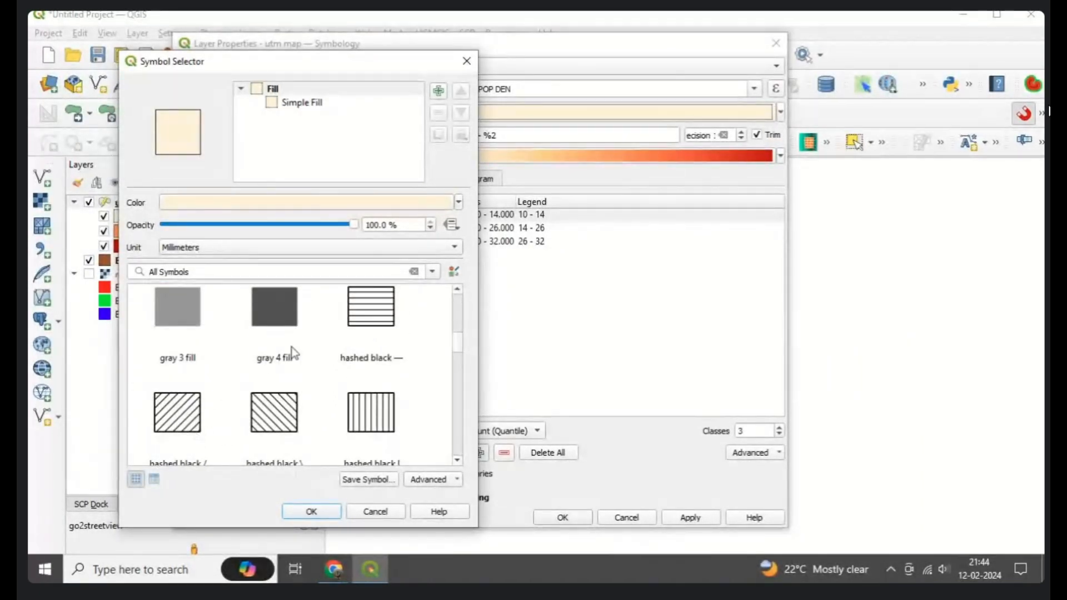
{"action": "left_click", "coordinate": [172, 418]}
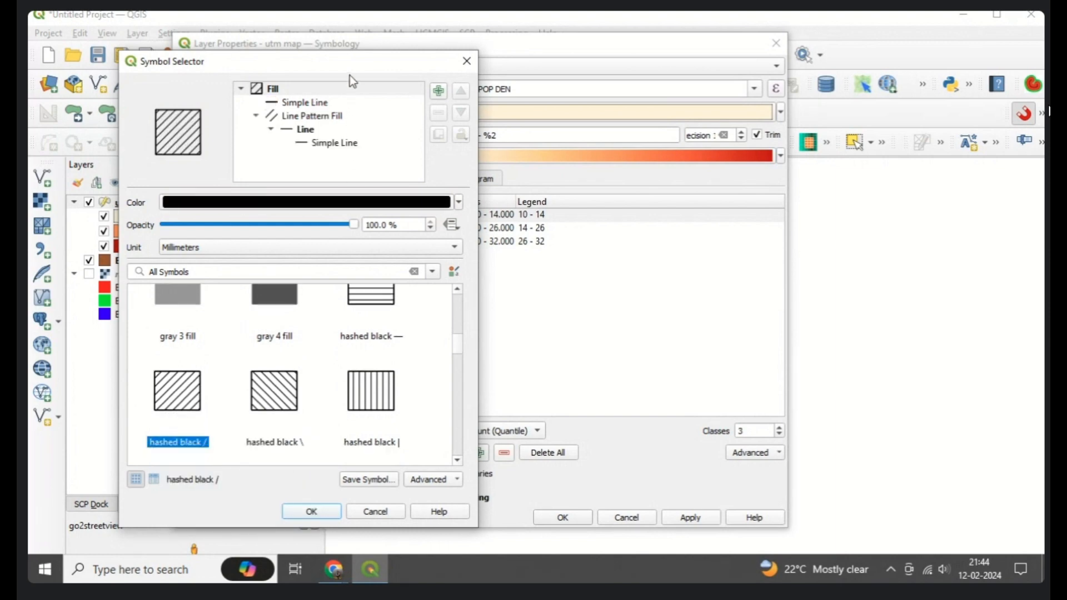
{"action": "left_click", "coordinate": [467, 62]}
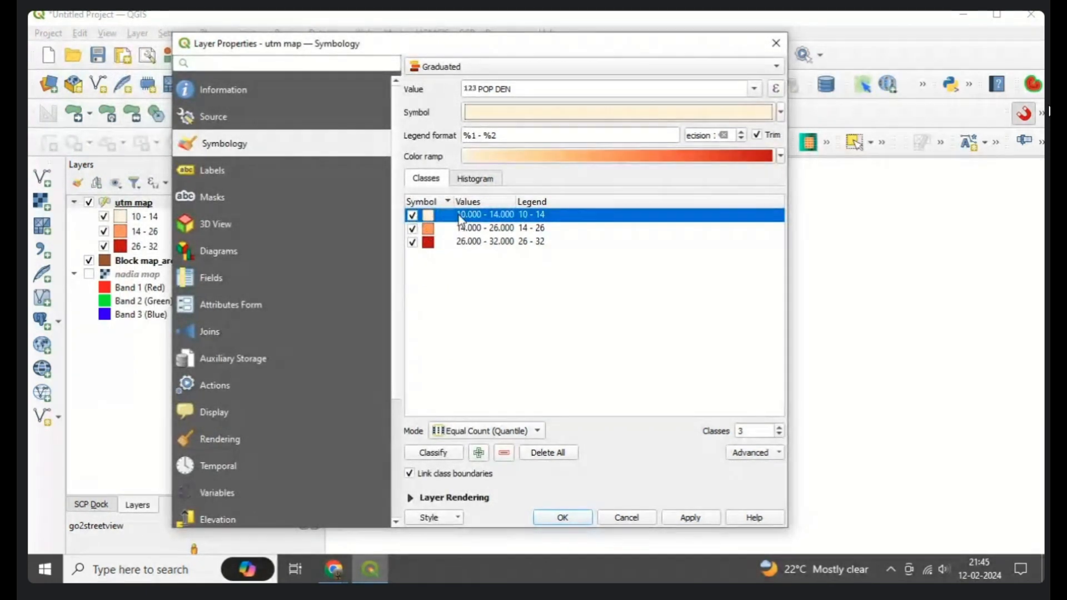
Give the 10 - 14 class the hashed black \ symbol with its line pattern spacing set to 4 mm, and apply it
{"action": "double_click", "coordinate": [429, 217]}
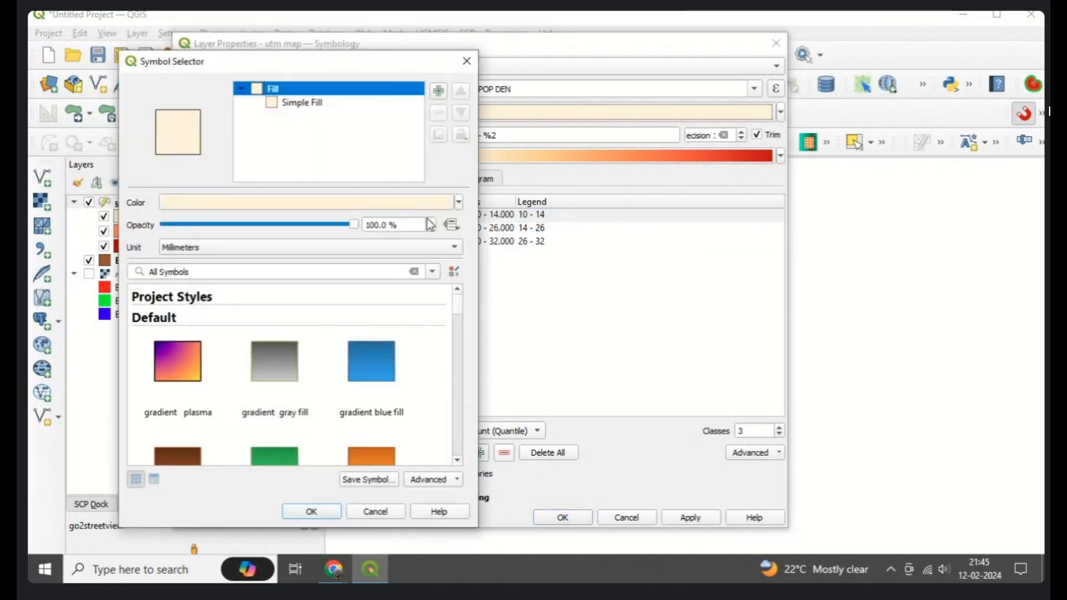
{"action": "left_click_drag", "start_coordinate": [454, 311], "coordinate": [453, 346]}
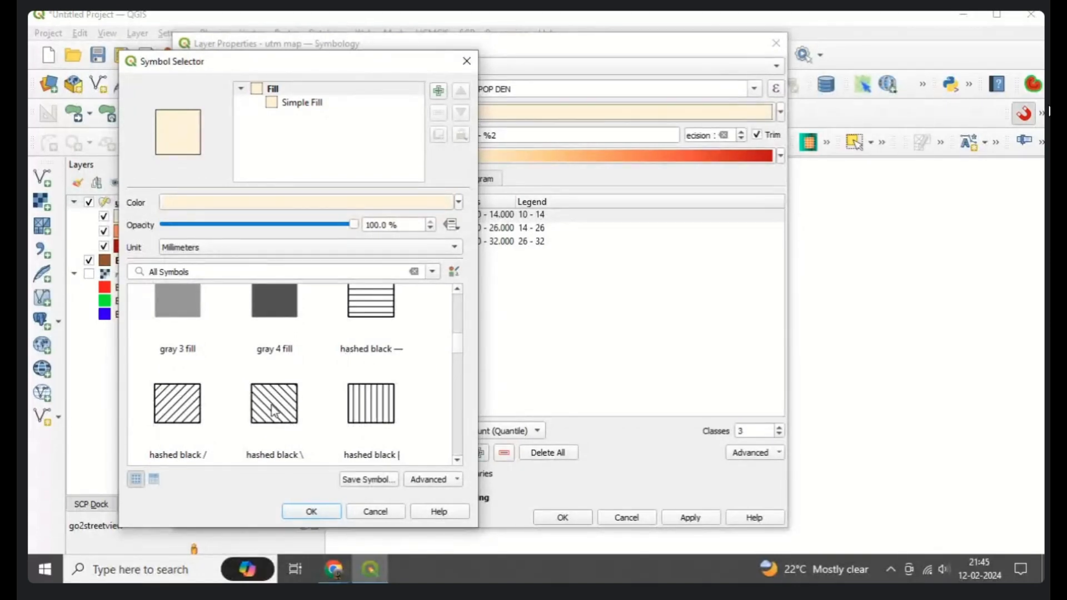
{"action": "mouse_move", "coordinate": [272, 411]}
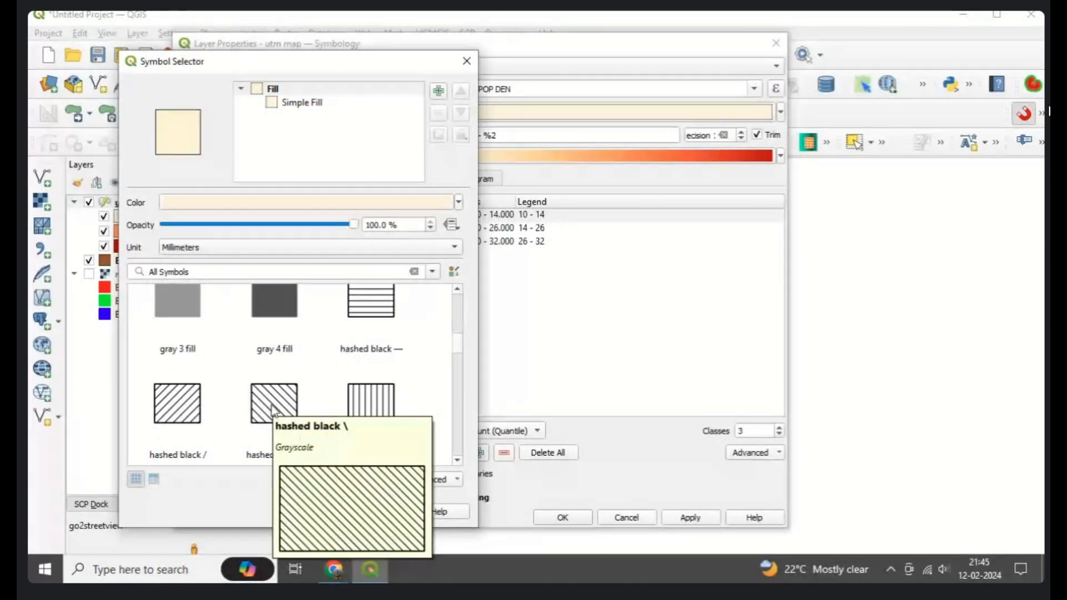
{"action": "left_click", "coordinate": [273, 411]}
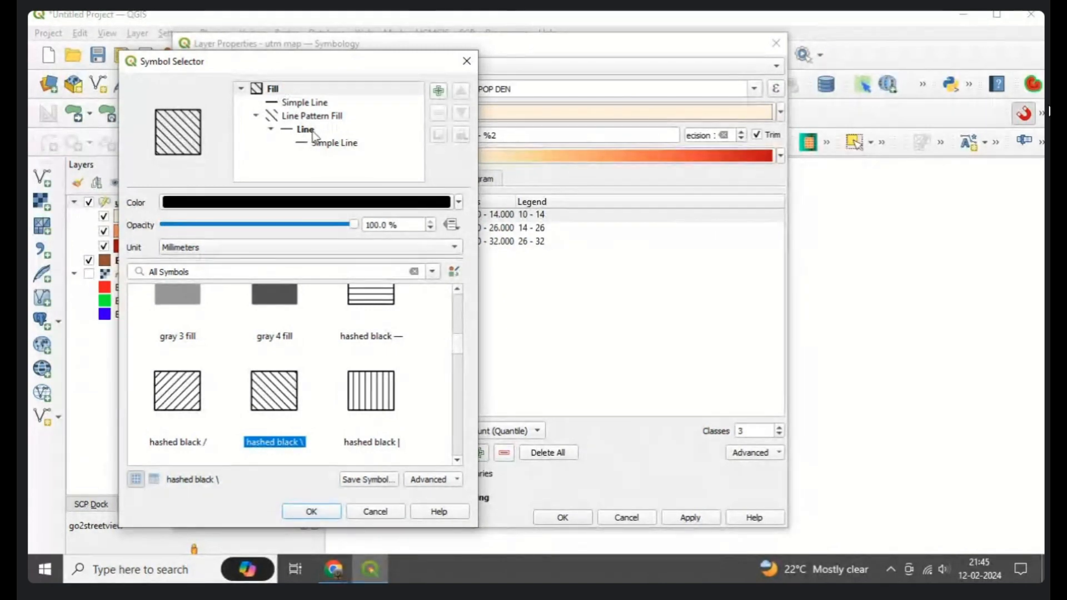
{"action": "left_click", "coordinate": [289, 118]}
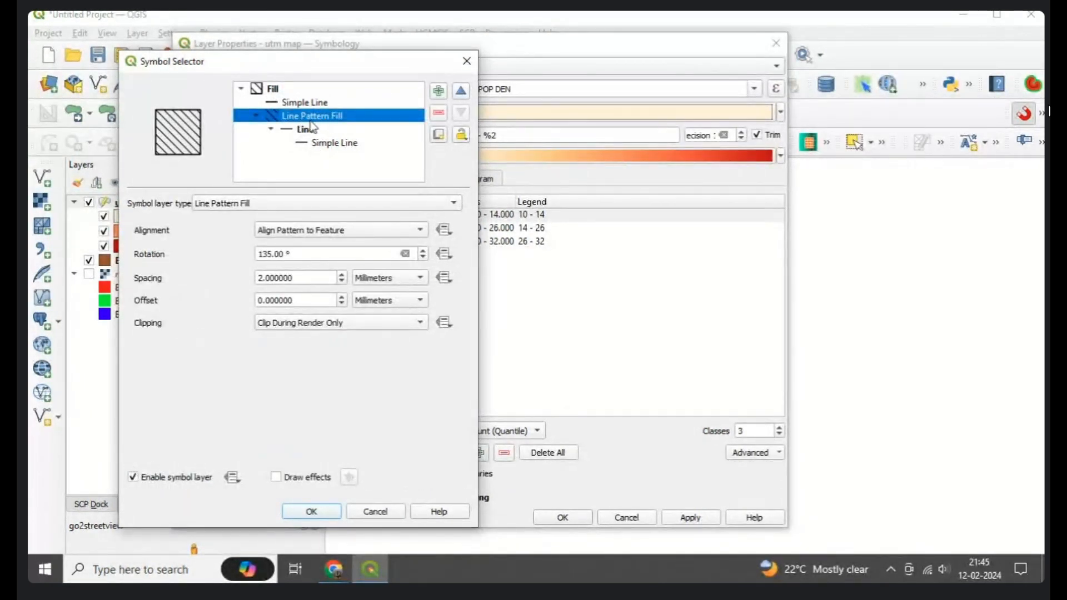
{"action": "left_click_drag", "start_coordinate": [296, 278], "coordinate": [234, 277]}
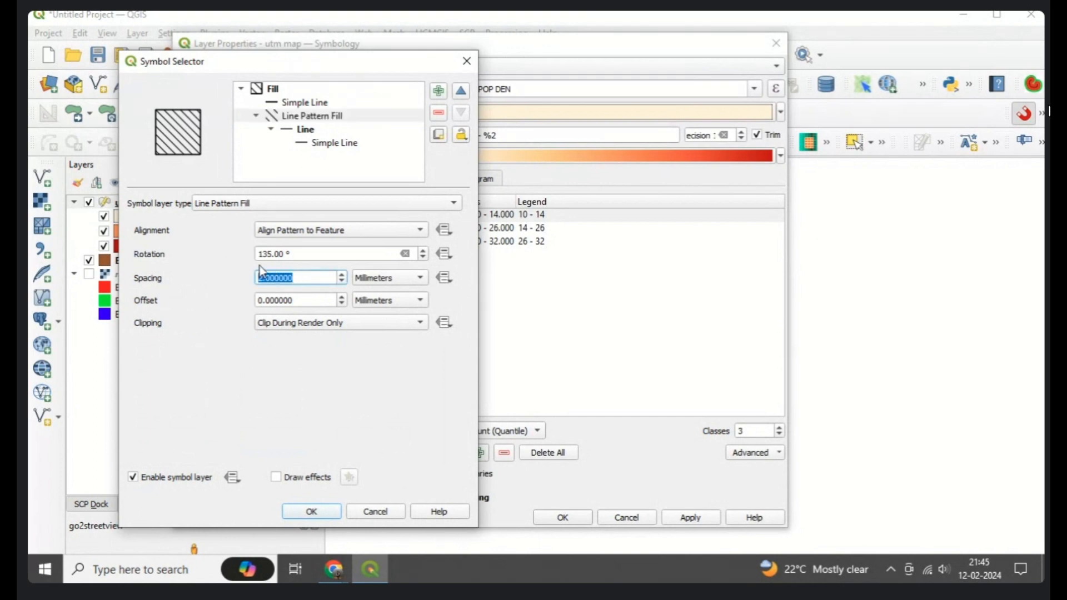
{"action": "type", "text": "4"}
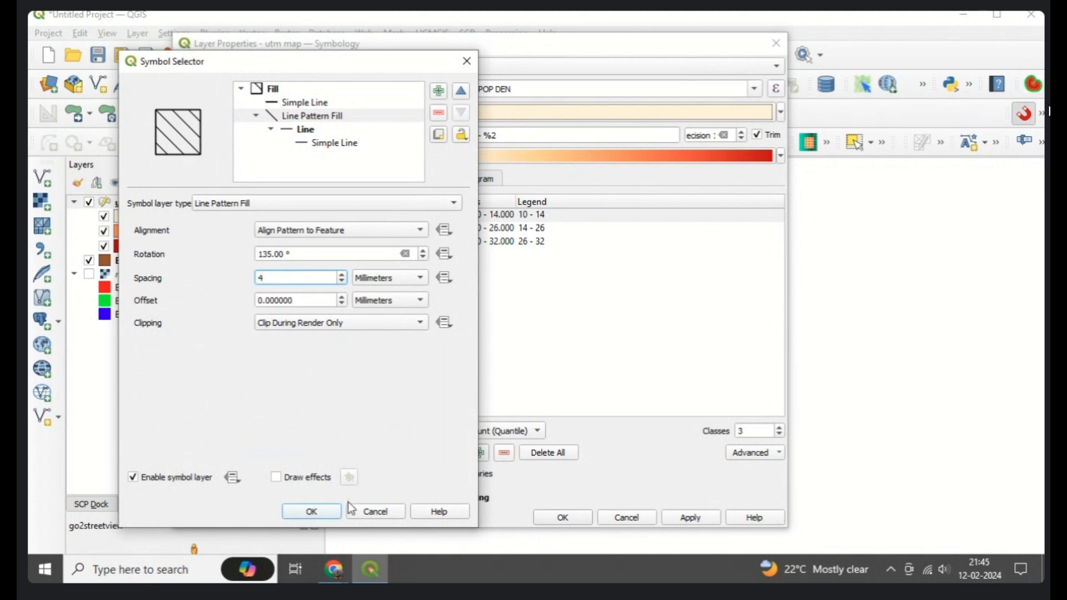
{"action": "left_click", "coordinate": [325, 512]}
{"action": "left_click", "coordinate": [691, 517]}
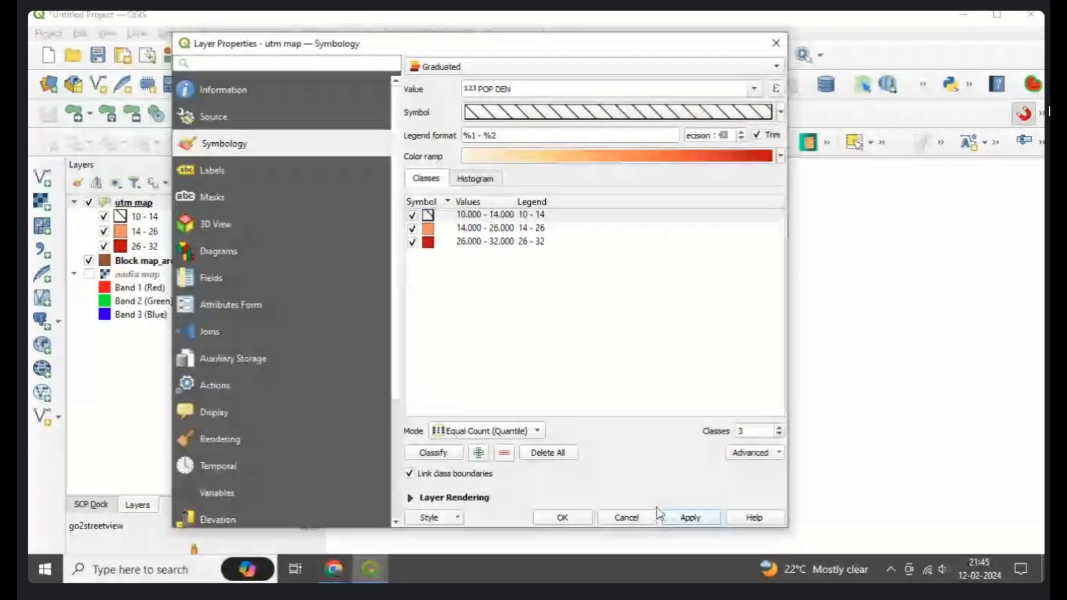
Give the 14 - 26 class the hashed black \ symbol with the default line spacing, and apply it
{"action": "double_click", "coordinate": [428, 229]}
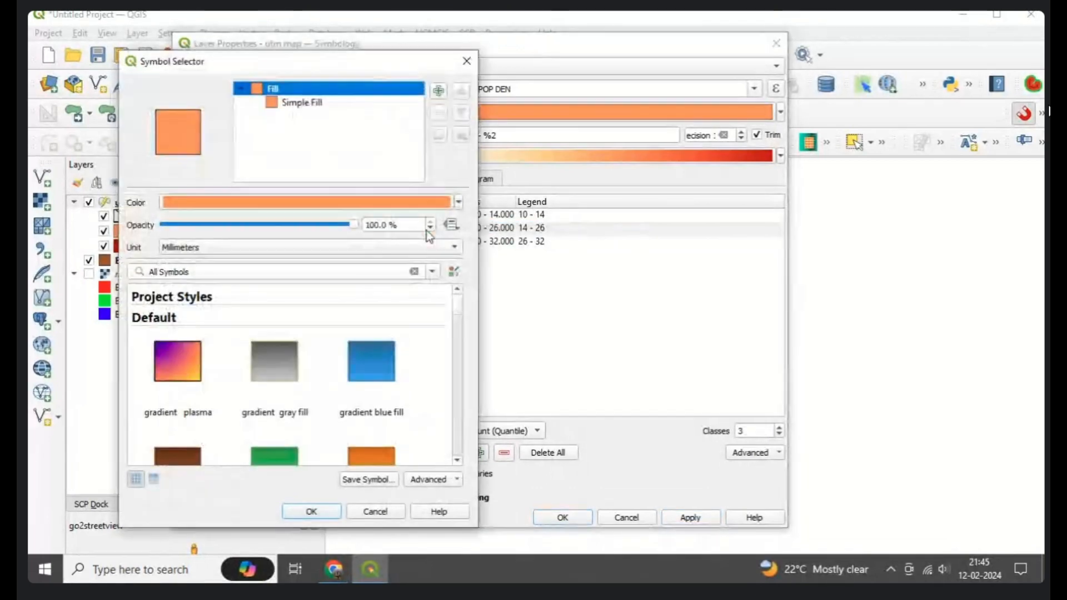
{"action": "scroll", "coordinate": [462, 317], "scroll_direction": "down", "scroll_amount": 5}
{"action": "left_click_drag", "start_coordinate": [461, 328], "coordinate": [462, 344]}
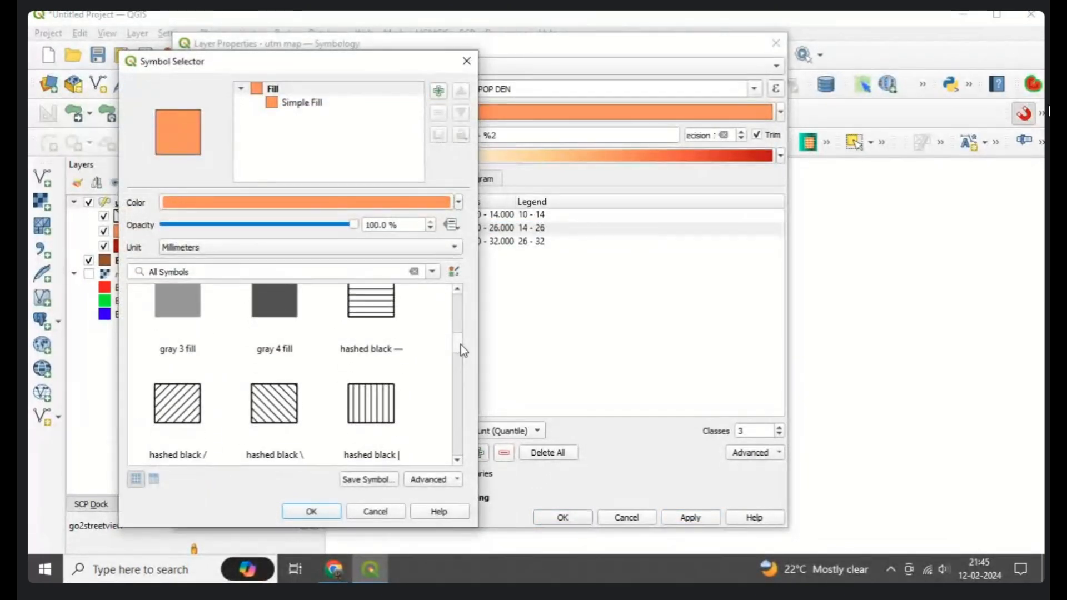
{"action": "left_click", "coordinate": [284, 399]}
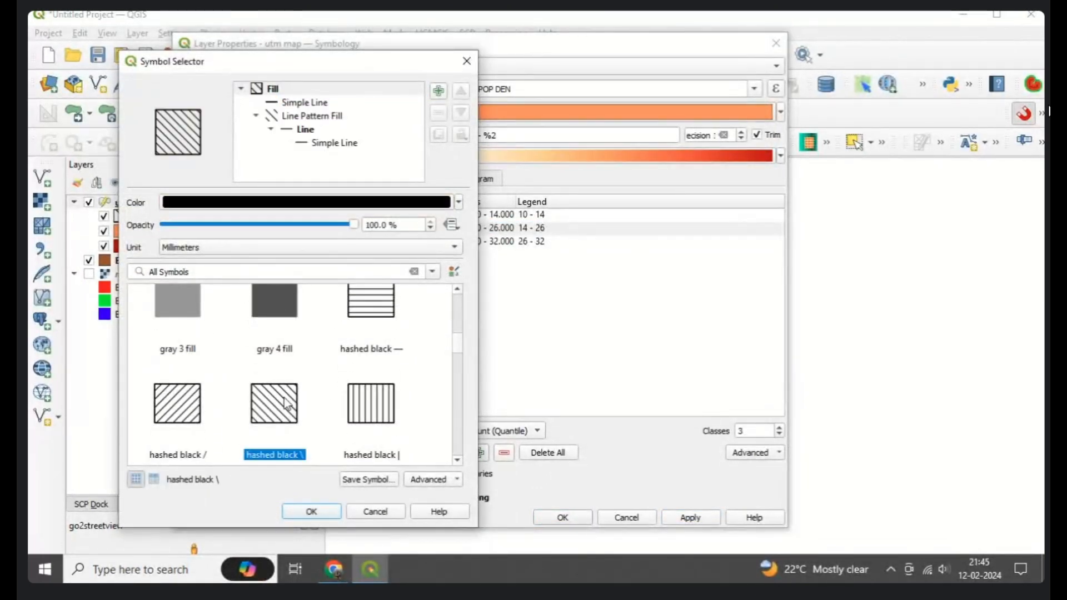
{"action": "left_click", "coordinate": [301, 116]}
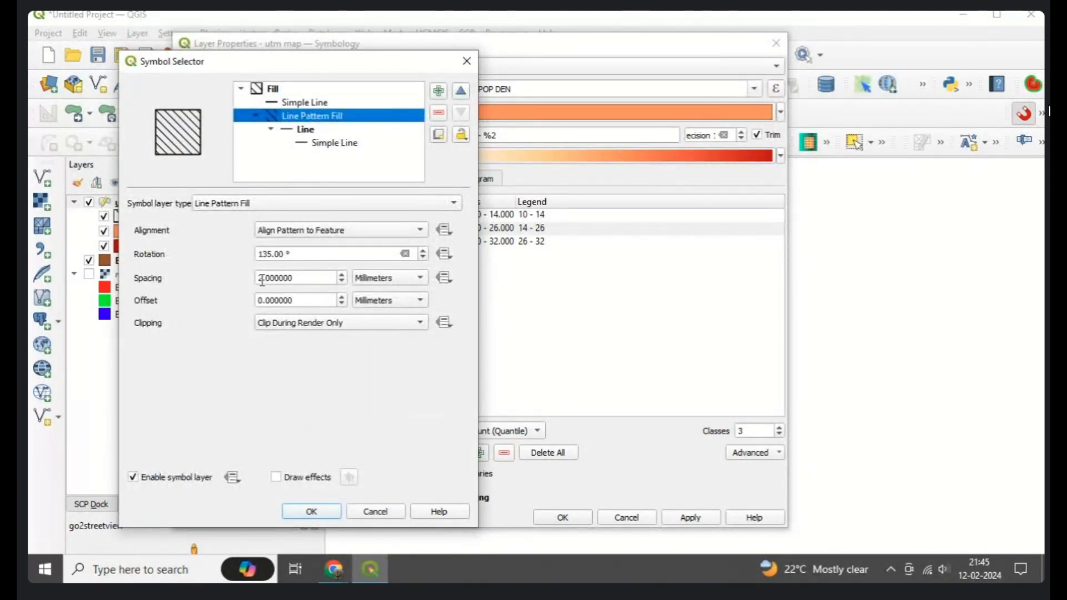
{"action": "left_click", "coordinate": [322, 517]}
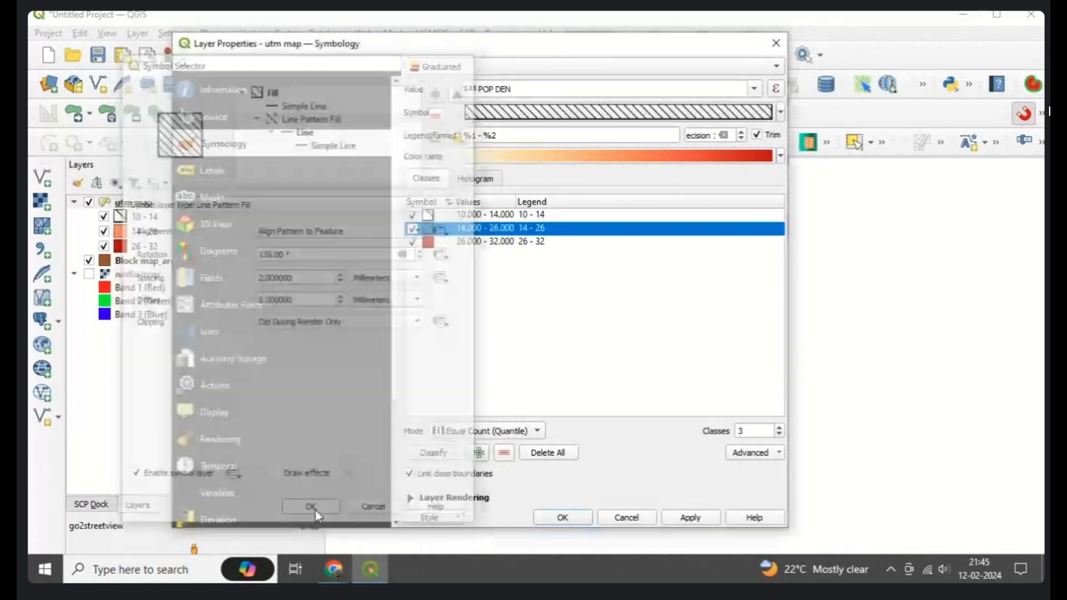
{"action": "left_click", "coordinate": [694, 518]}
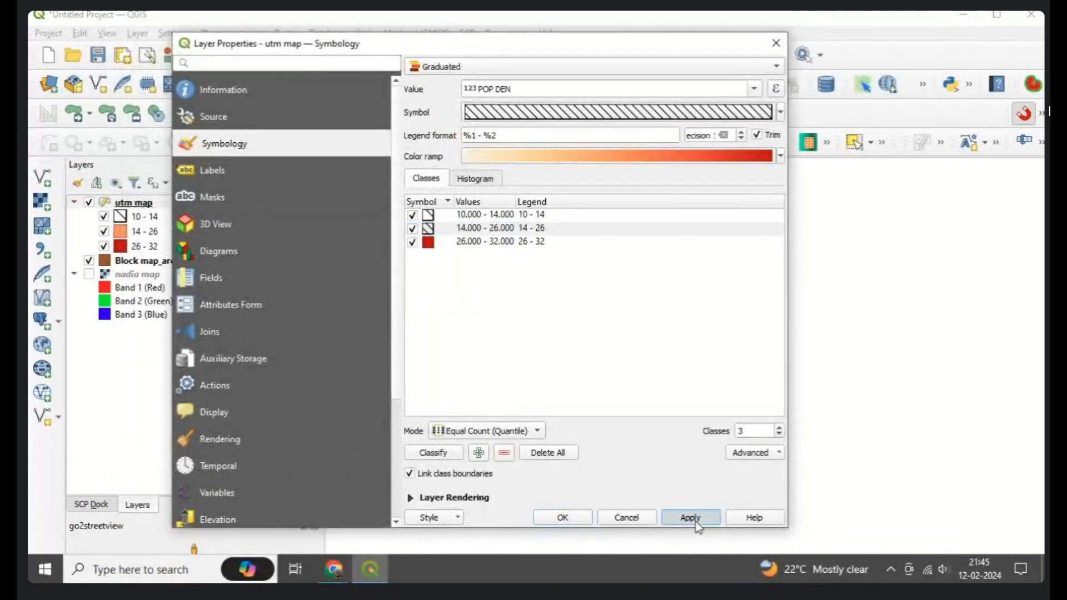
Give the 26 - 32 class the hashed black \ symbol with 1 mm line pattern spacing, and accept the layer's symbology
{"action": "double_click", "coordinate": [432, 246]}
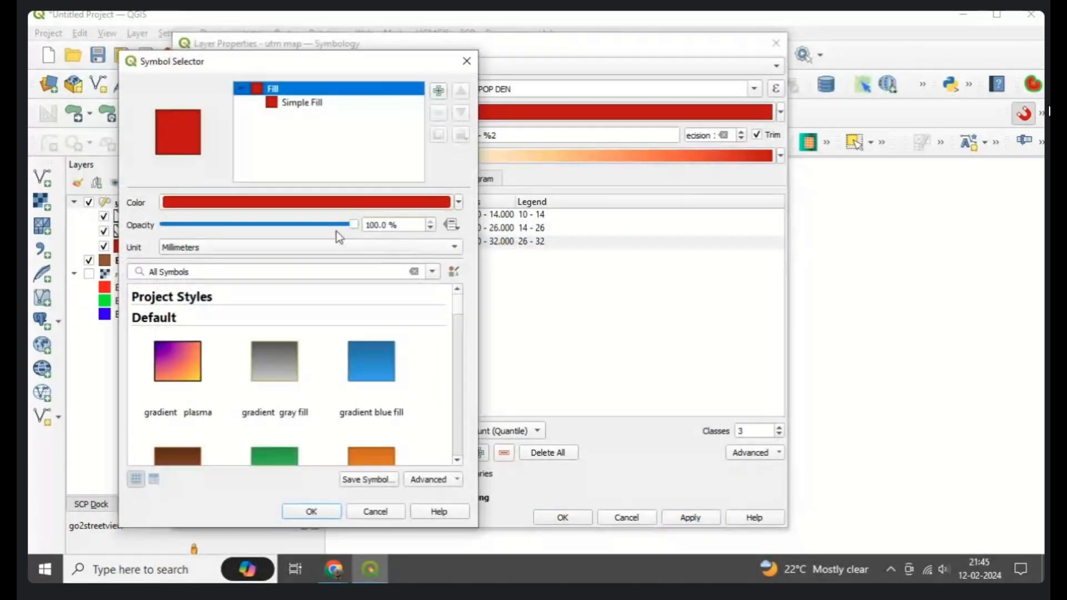
{"action": "left_click_drag", "start_coordinate": [455, 307], "coordinate": [463, 352]}
{"action": "left_click", "coordinate": [268, 332]}
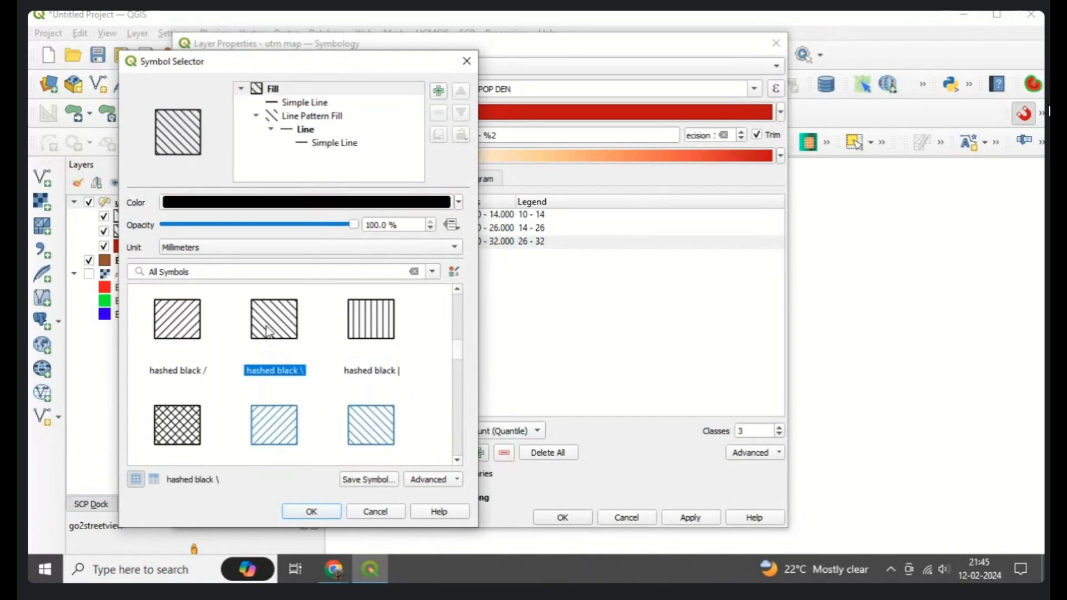
{"action": "left_click", "coordinate": [309, 117]}
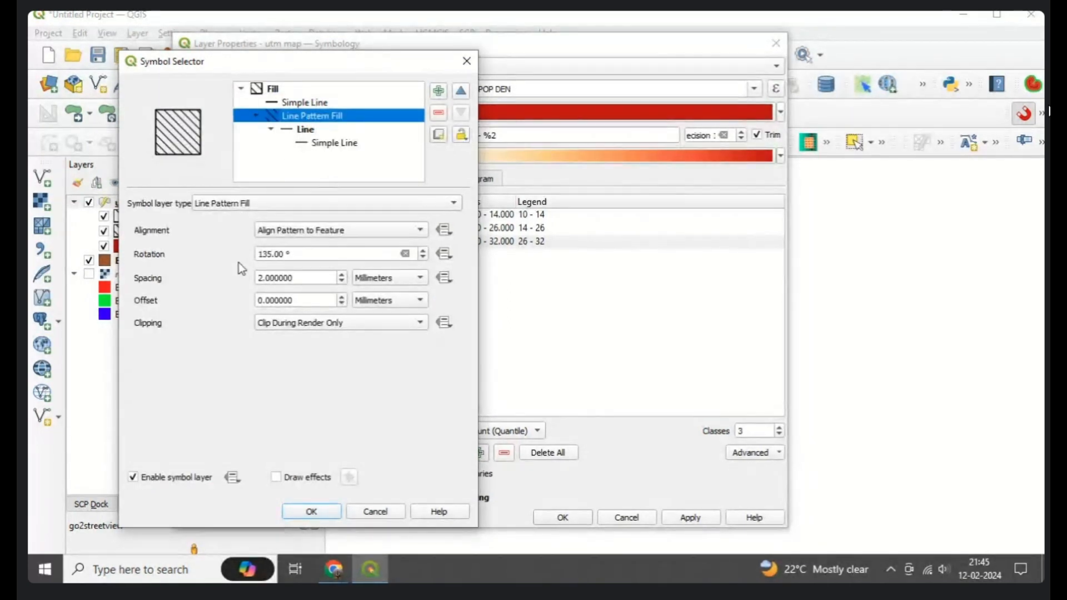
{"action": "left_click", "coordinate": [299, 280]}
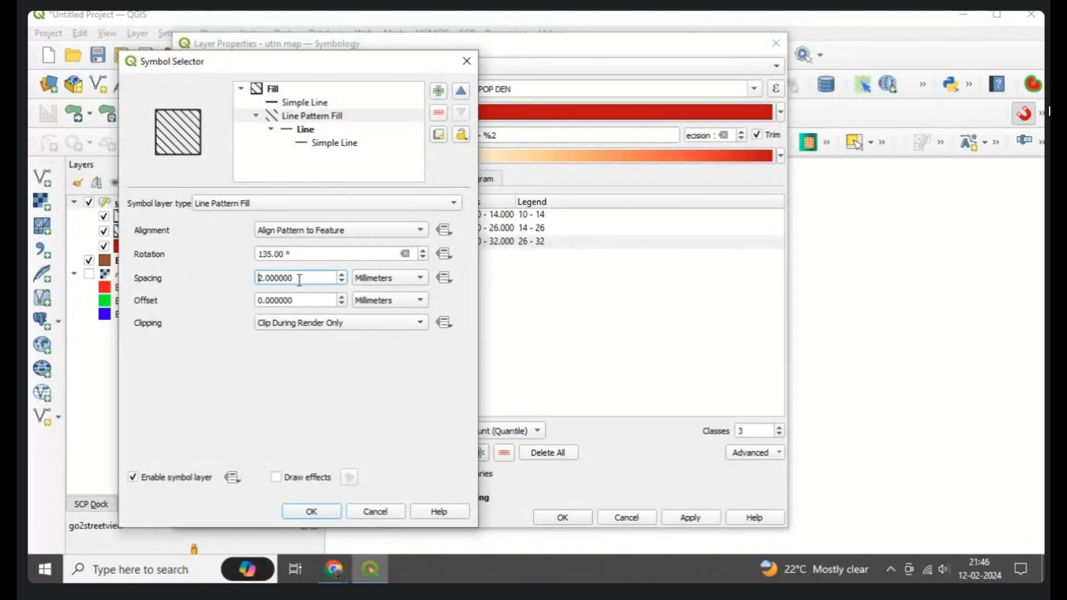
{"action": "left_click_drag", "start_coordinate": [299, 280], "coordinate": [245, 286]}
{"action": "type", "text": "1"}
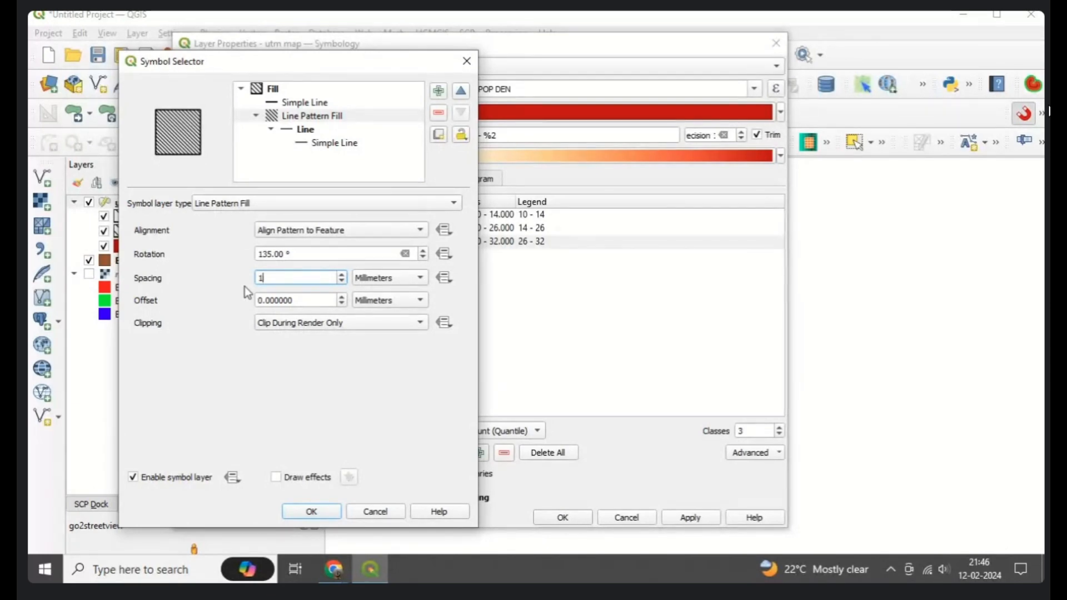
{"action": "left_click", "coordinate": [309, 511]}
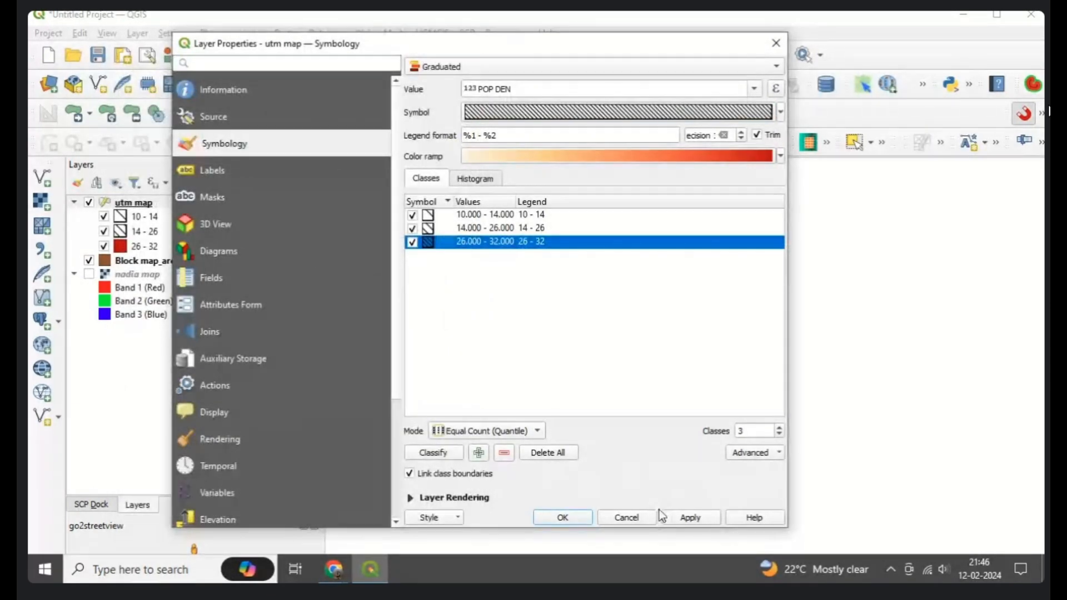
{"action": "left_click", "coordinate": [678, 516]}
{"action": "left_click", "coordinate": [576, 516]}
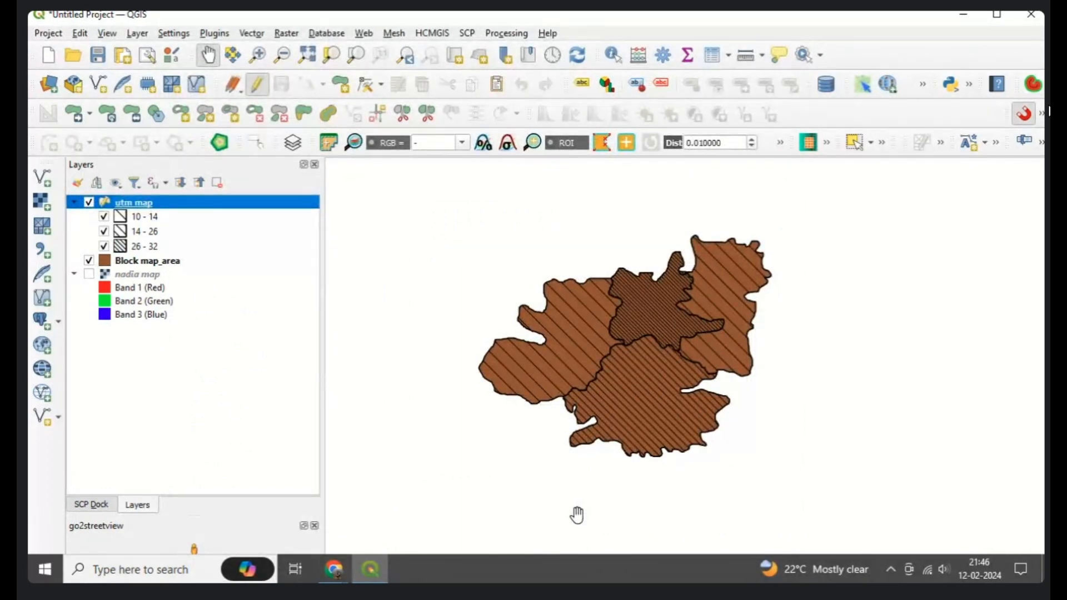
Hide the Block map_area layer beneath the hatched utm map blocks
{"action": "scroll", "coordinate": [577, 514], "scroll_direction": "up", "scroll_amount": 2}
{"action": "left_click", "coordinate": [656, 284]}
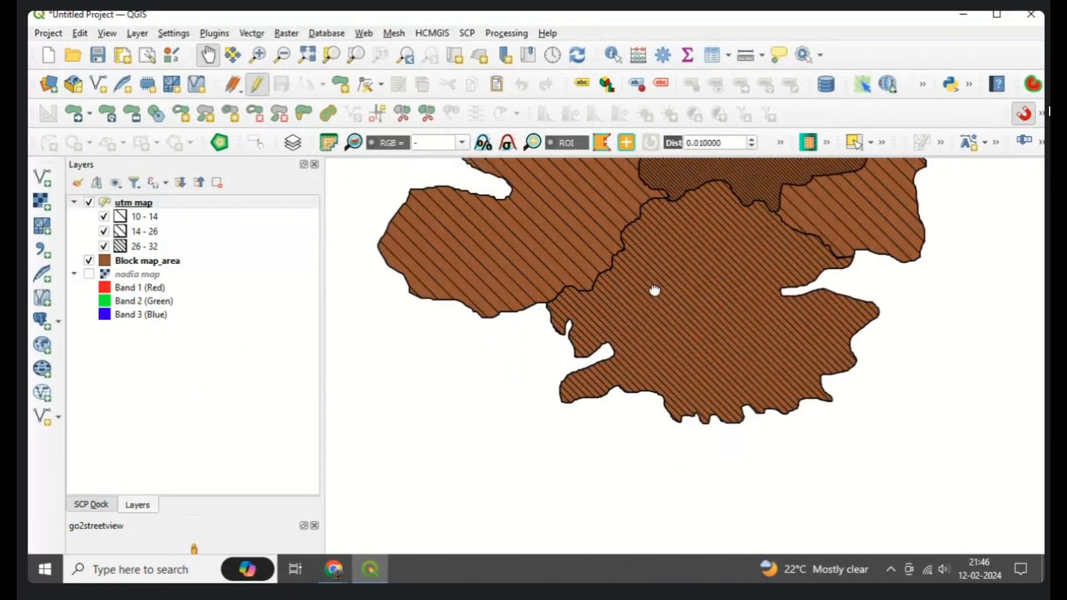
{"action": "left_click_drag", "start_coordinate": [655, 290], "coordinate": [612, 369]}
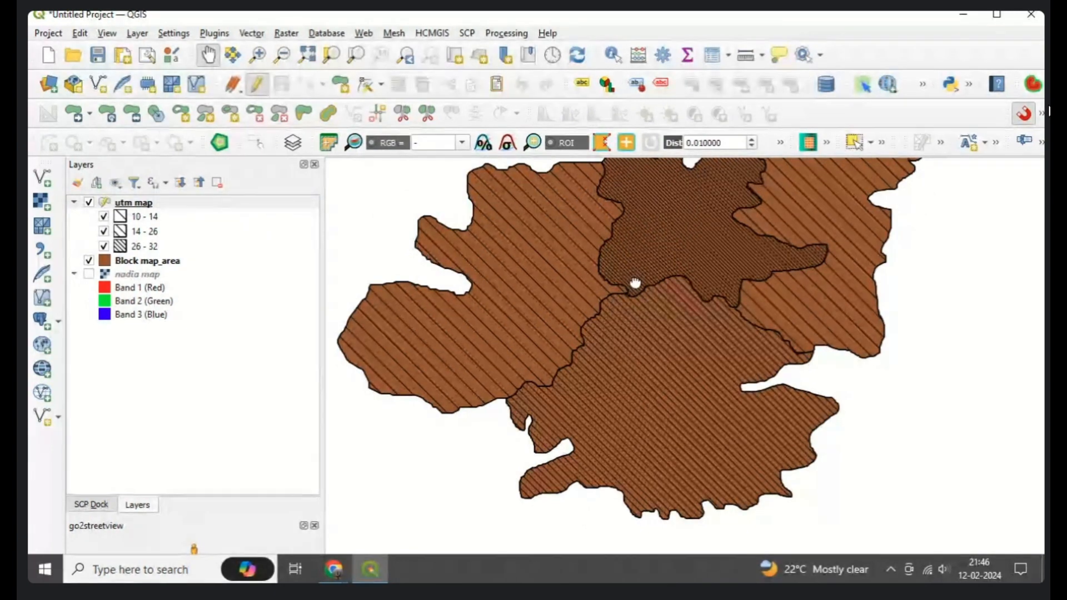
{"action": "left_click_drag", "start_coordinate": [635, 283], "coordinate": [631, 310]}
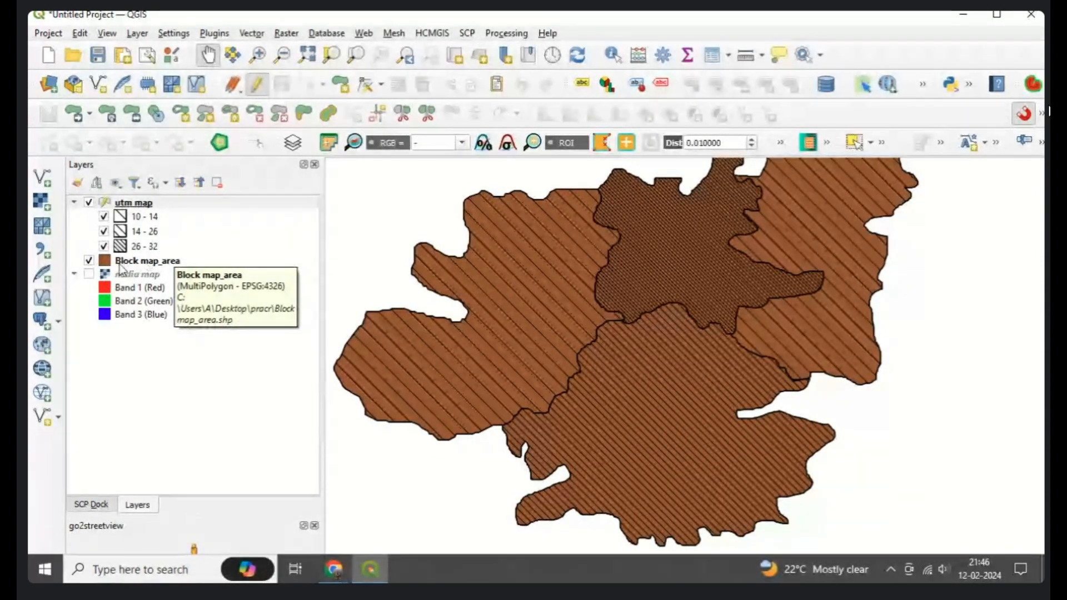
{"action": "left_click", "coordinate": [93, 264]}
{"action": "left_click", "coordinate": [91, 263]}
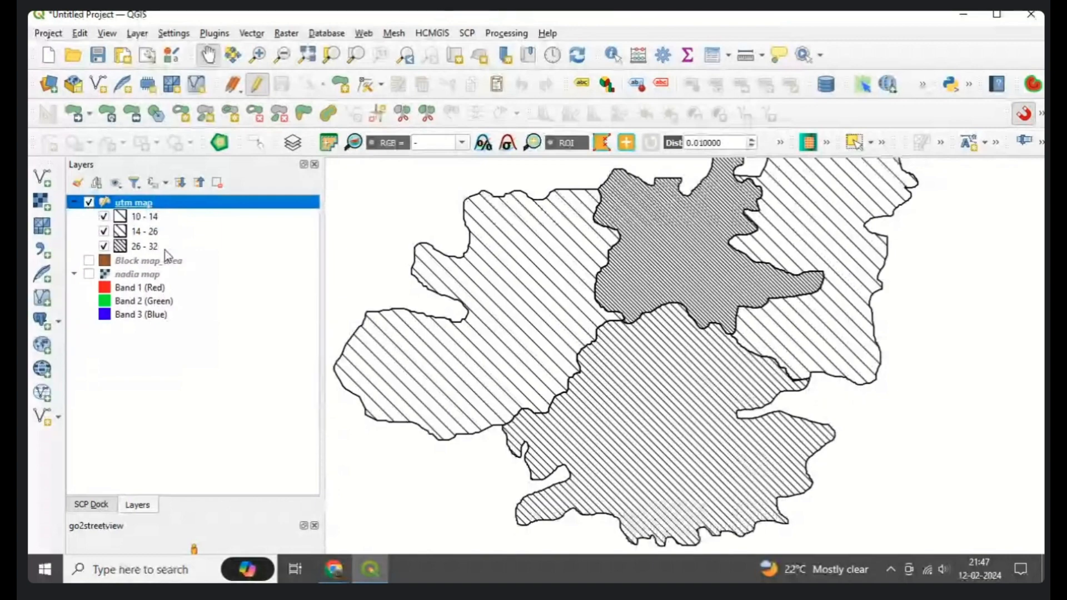
{"action": "left_click", "coordinate": [335, 578]}
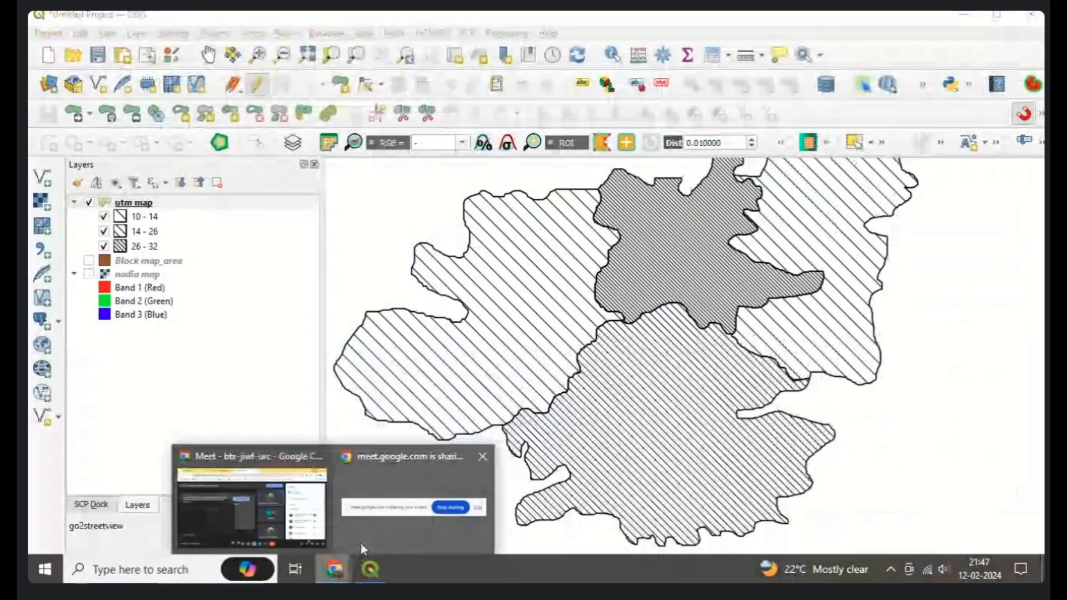
{"action": "left_click", "coordinate": [439, 350]}
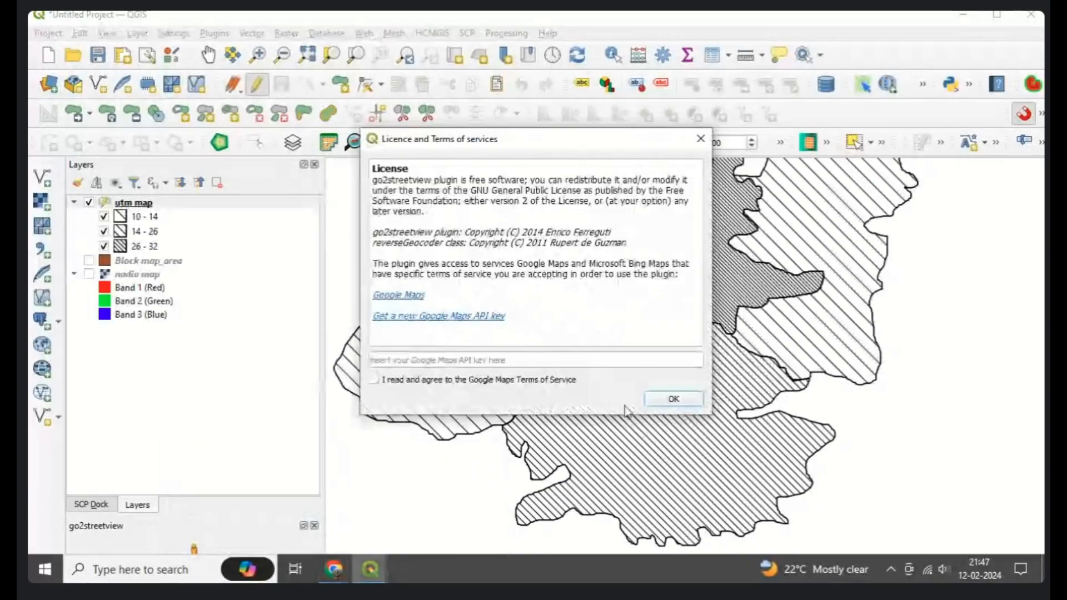
{"action": "left_click", "coordinate": [700, 139]}
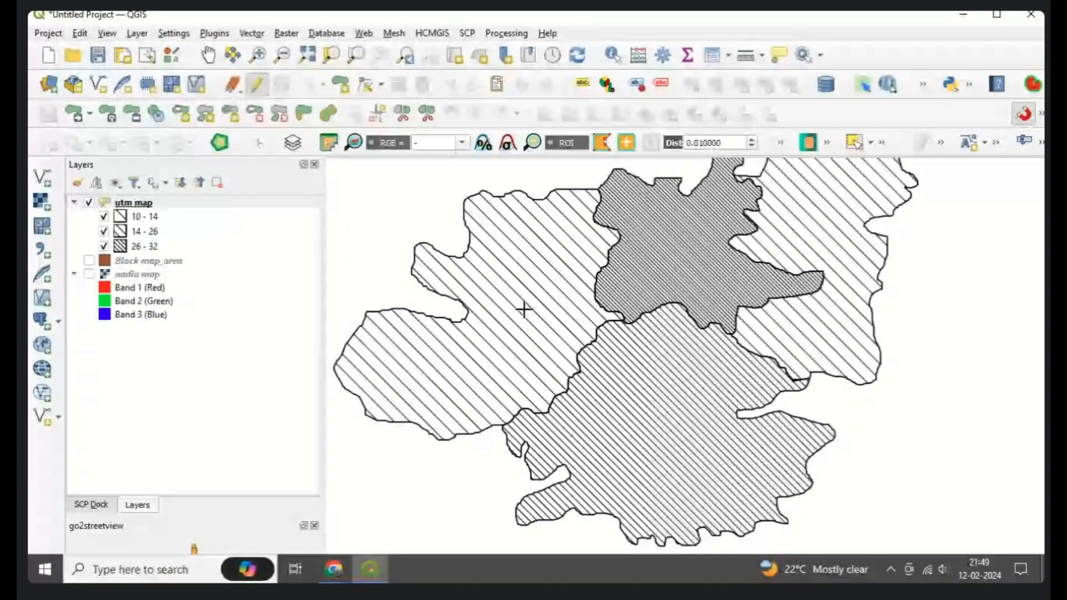
Save the project as choropleth in QGZ format in the pracr folder on the desktop
{"action": "left_click", "coordinate": [50, 33]}
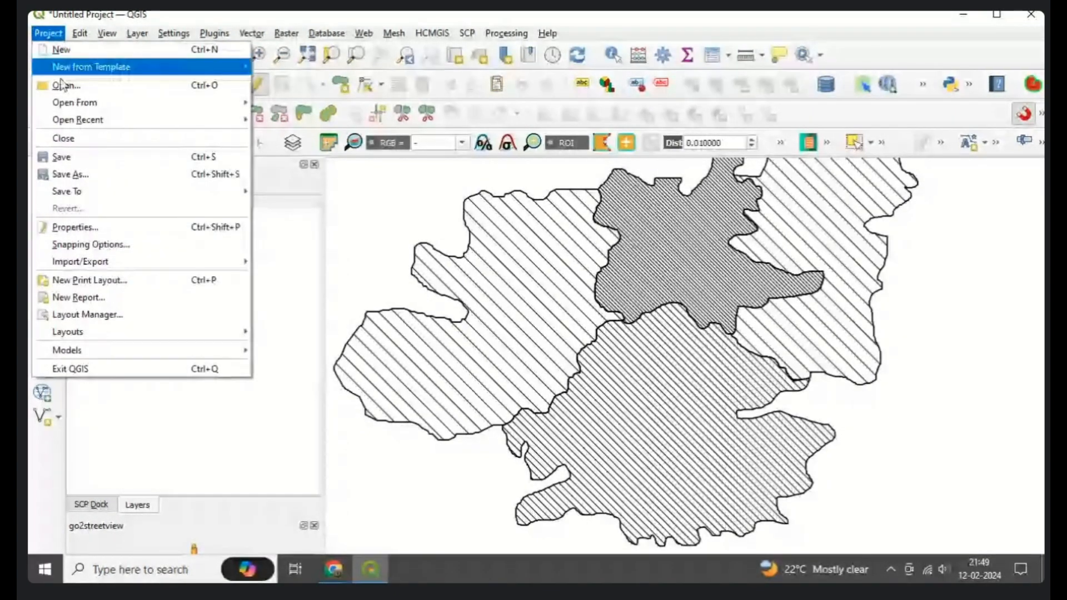
{"action": "left_click", "coordinate": [70, 174]}
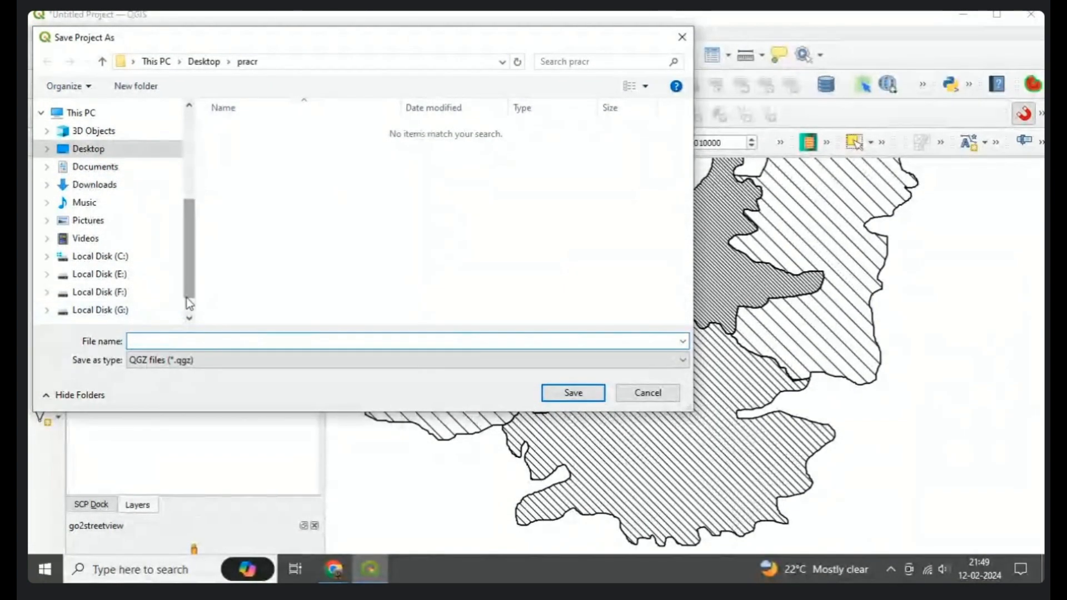
{"action": "type", "text": "cho"}
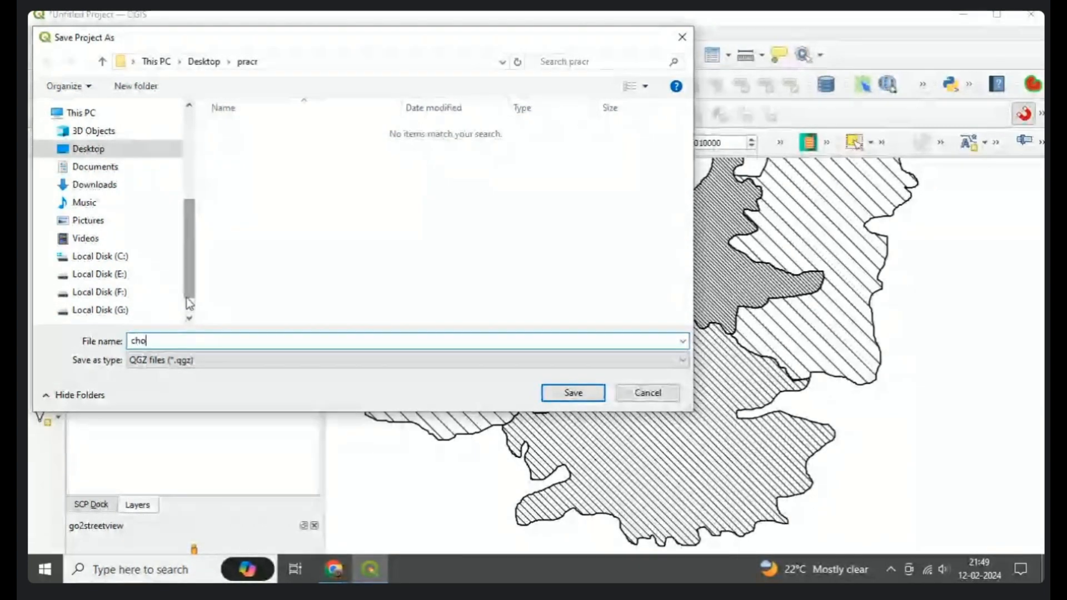
{"action": "type", "text": "roplet"}
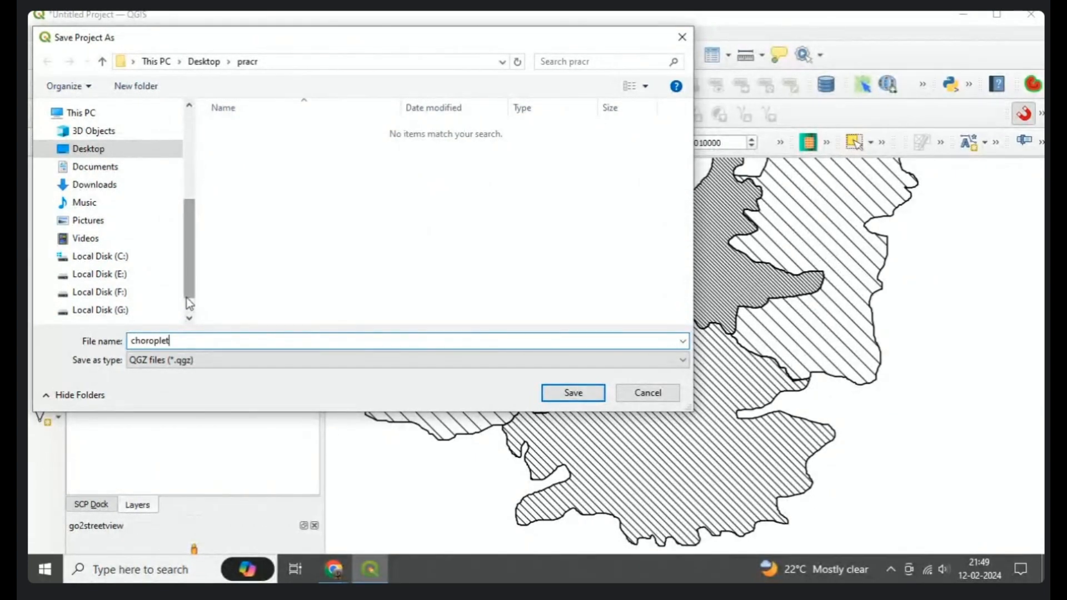
{"action": "type", "text": "h"}
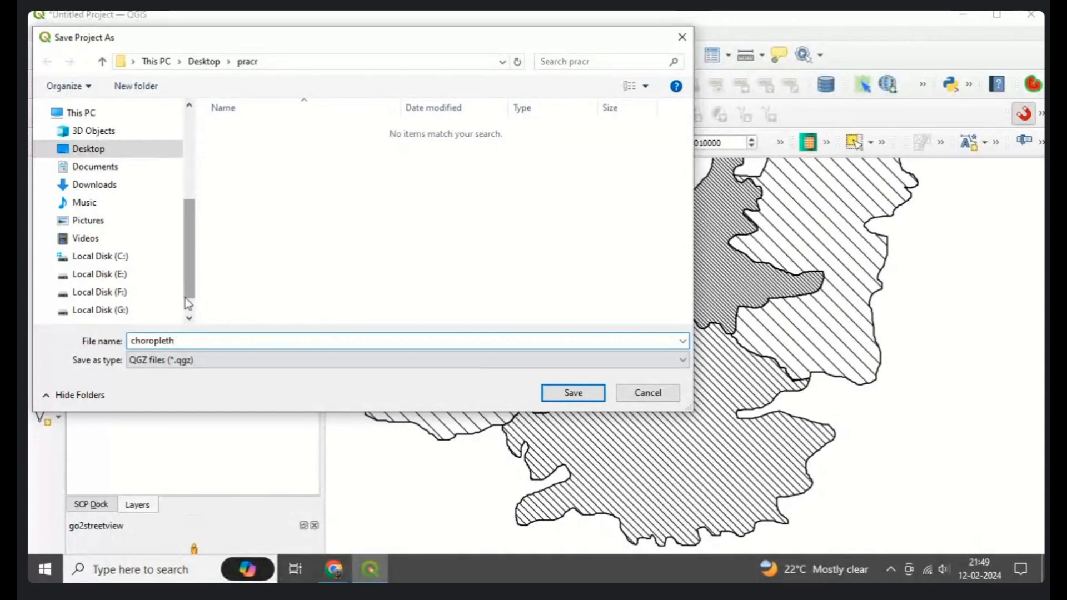
{"action": "left_click", "coordinate": [567, 394]}
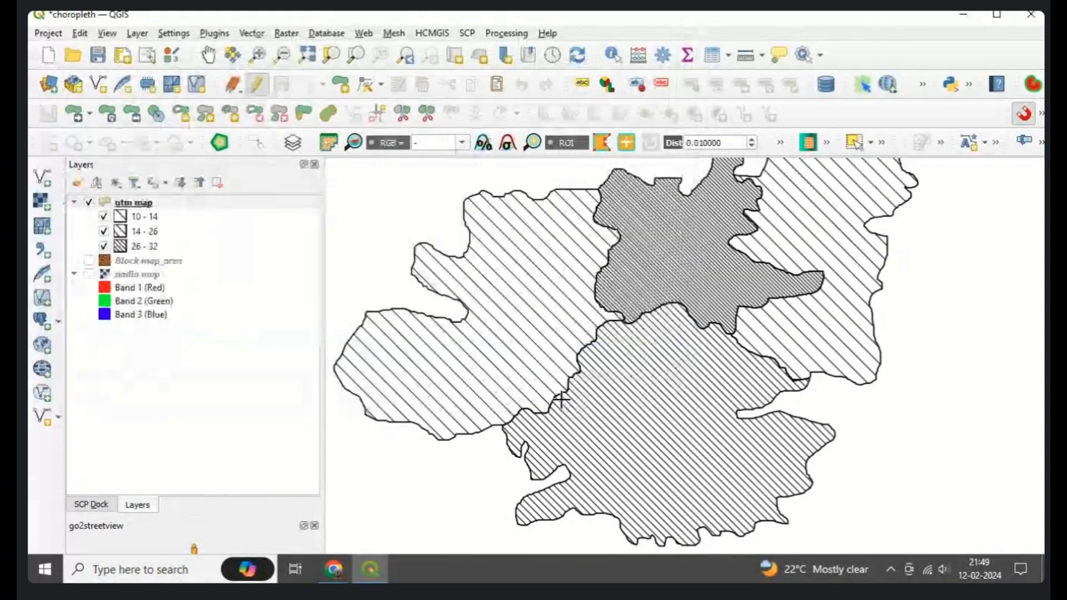
Close QGIS with the project changes saved, and reopen the choropleth project from the desktop's pracr folder
{"action": "left_click", "coordinate": [1031, 14]}
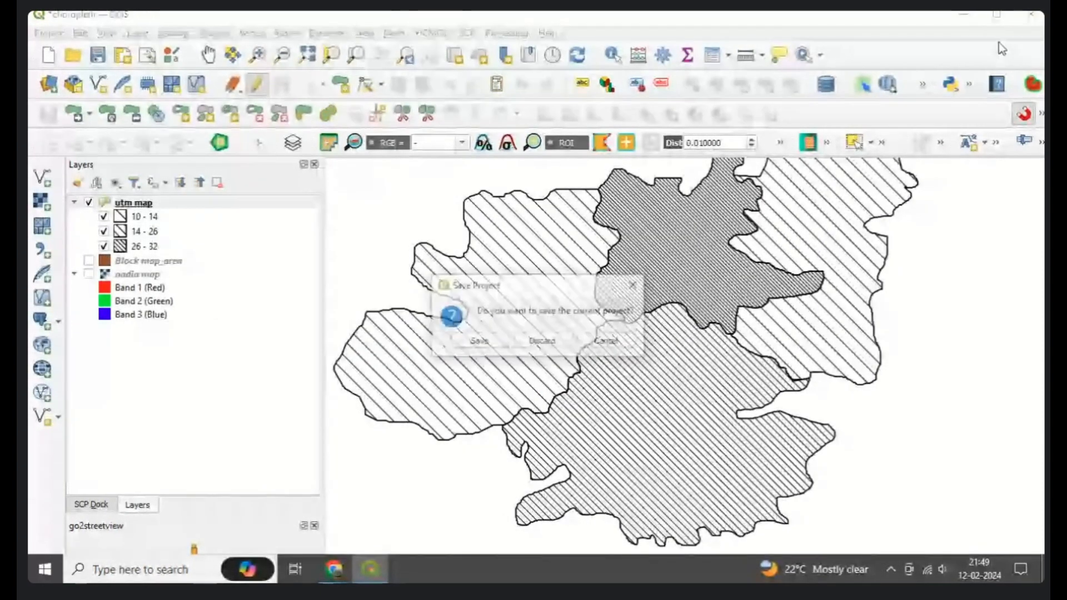
{"action": "left_click", "coordinate": [494, 342]}
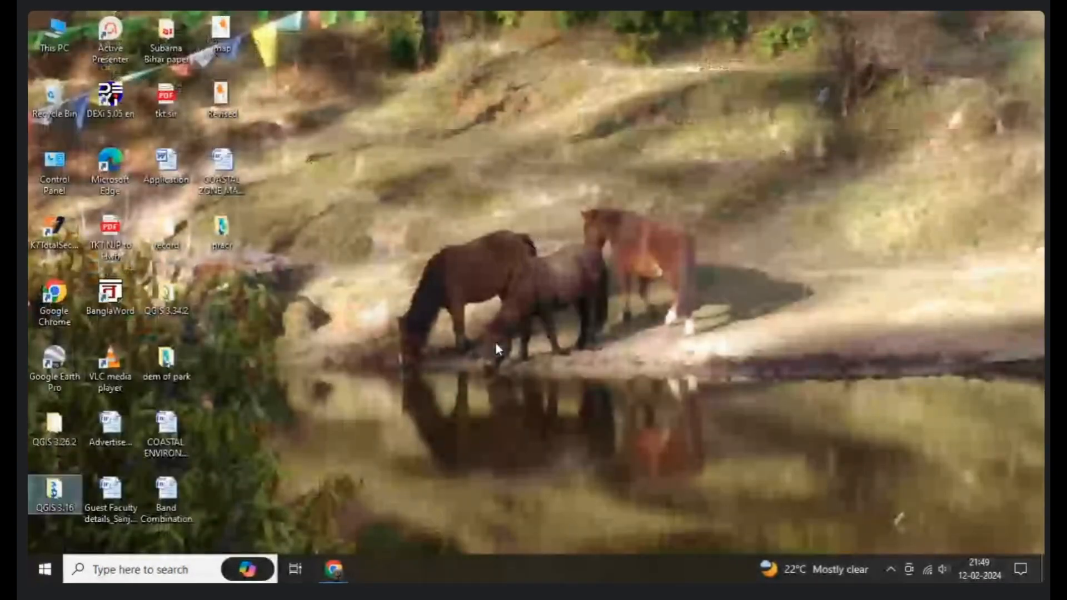
{"action": "double_click", "coordinate": [217, 240]}
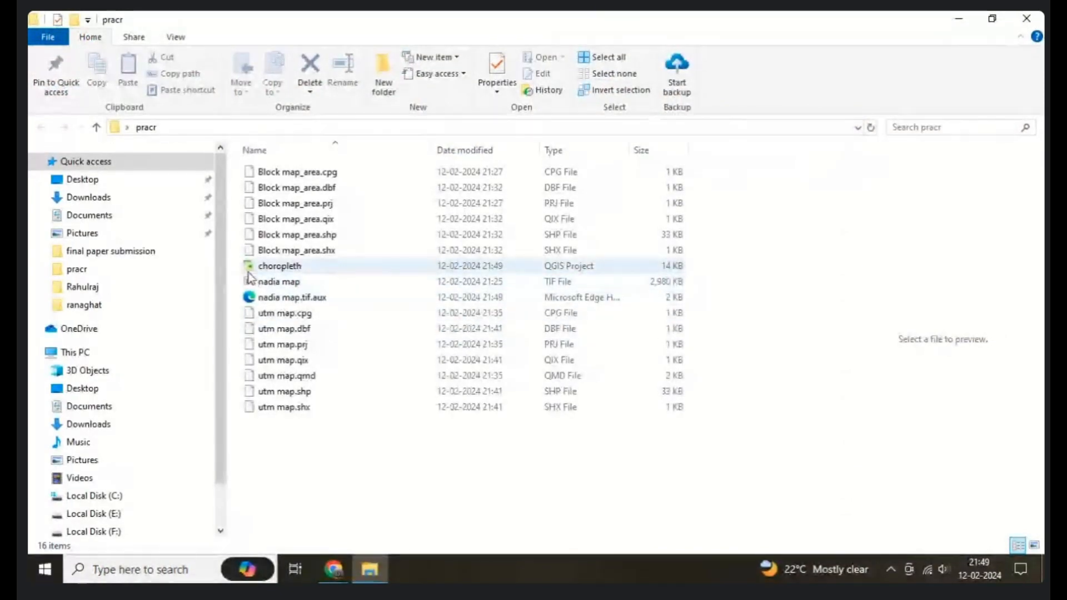
{"action": "double_click", "coordinate": [261, 266]}
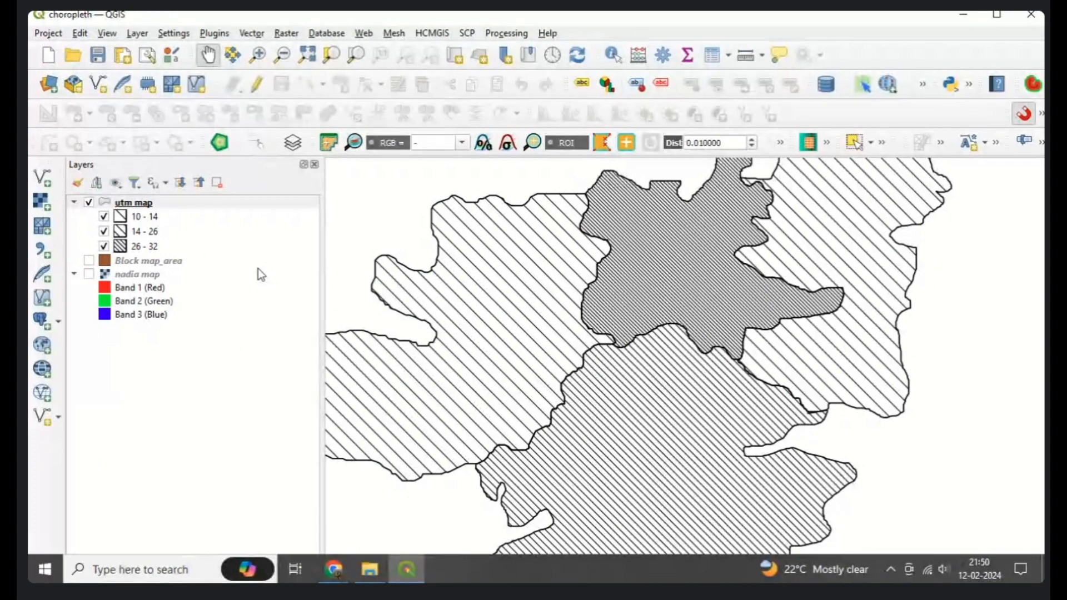
Start a new empty project and load Block map_area.shp from the desktop's pracr folder as a vector layer
{"action": "left_click", "coordinate": [52, 33]}
{"action": "left_click", "coordinate": [62, 50]}
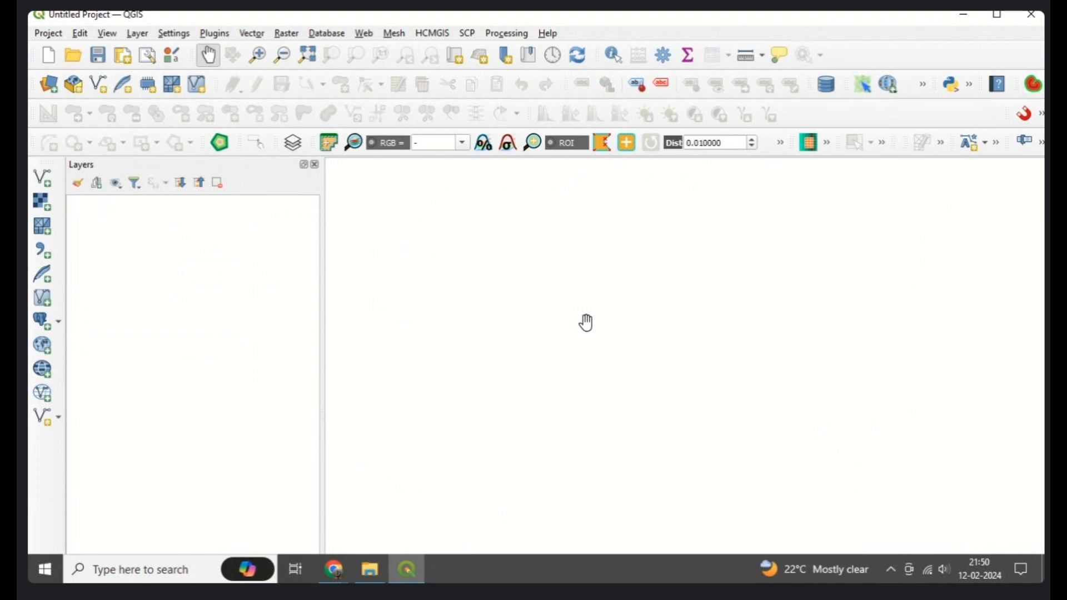
{"action": "left_click", "coordinate": [128, 37]}
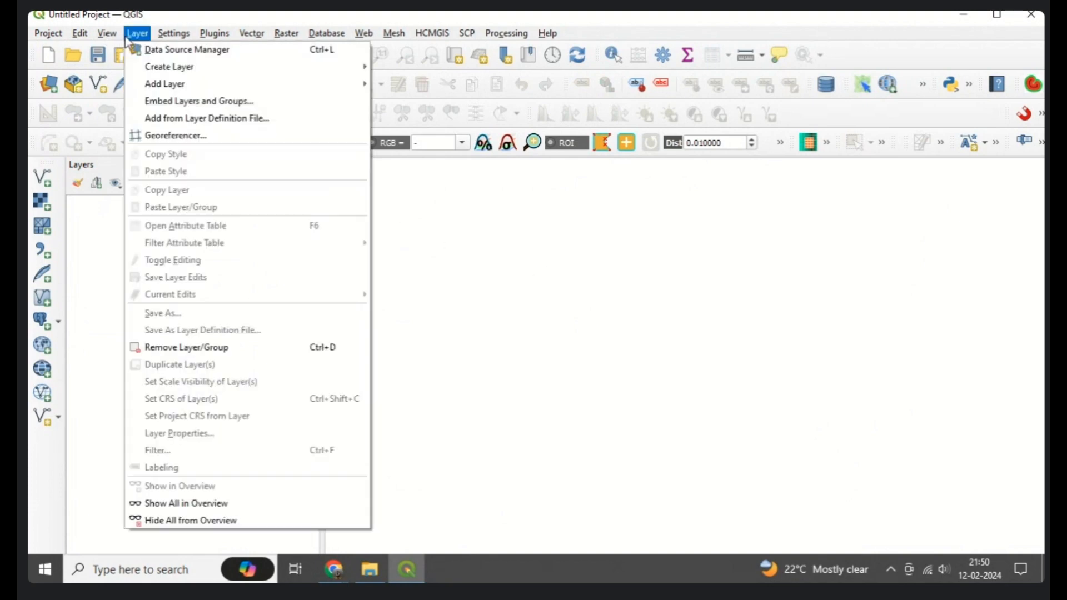
{"action": "mouse_move", "coordinate": [182, 87]}
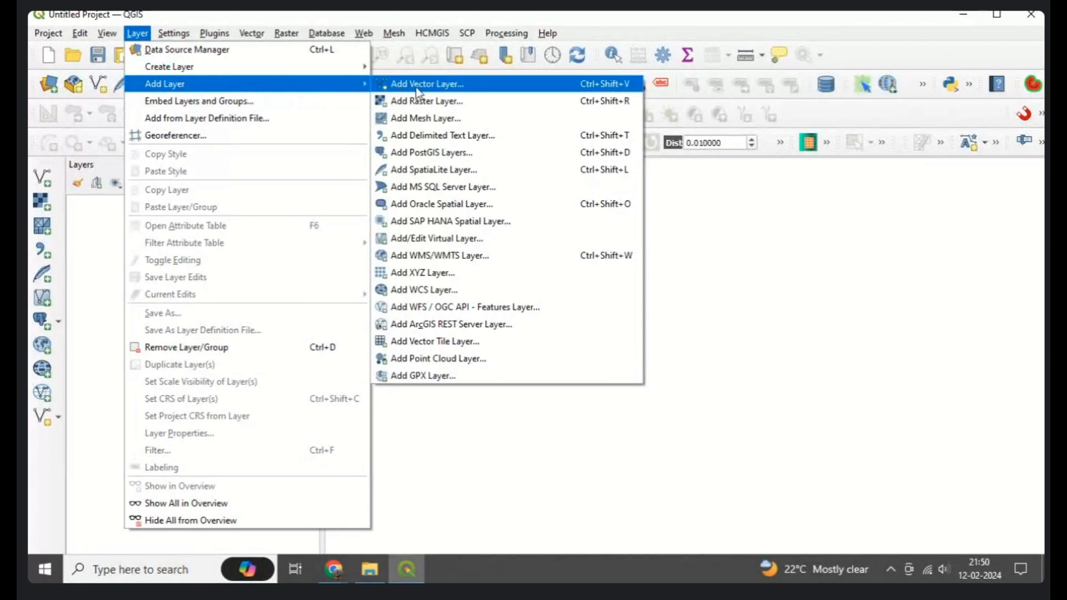
{"action": "left_click", "coordinate": [445, 85]}
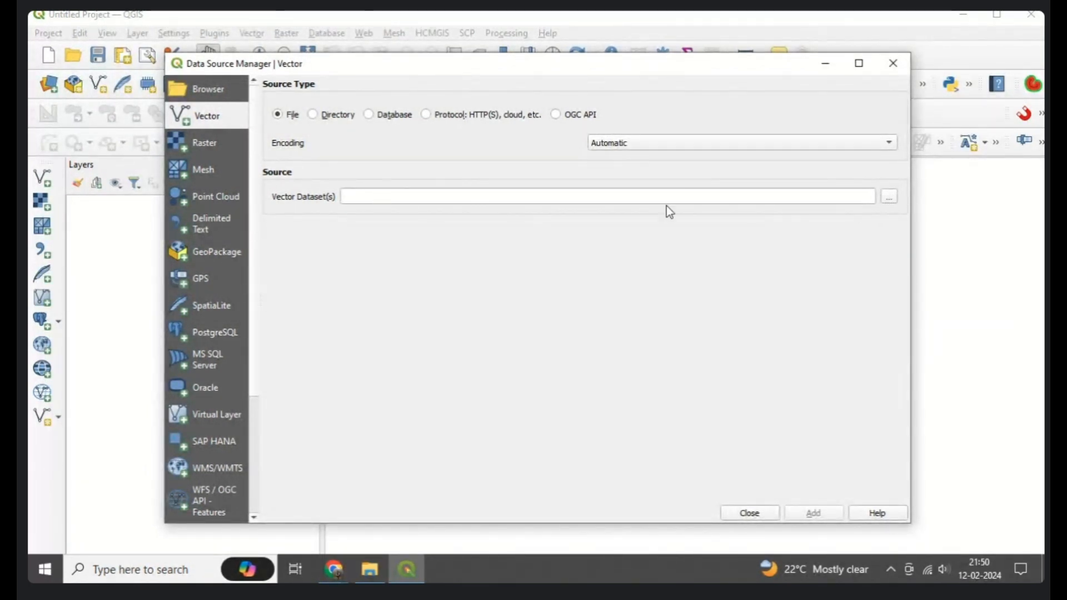
{"action": "left_click", "coordinate": [892, 200]}
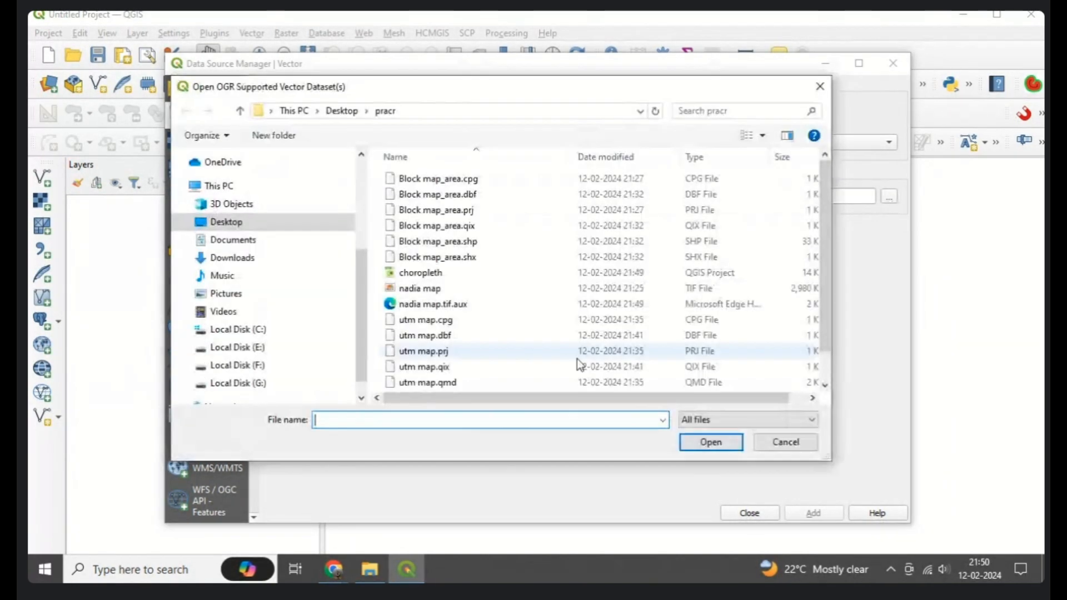
{"action": "left_click", "coordinate": [299, 220]}
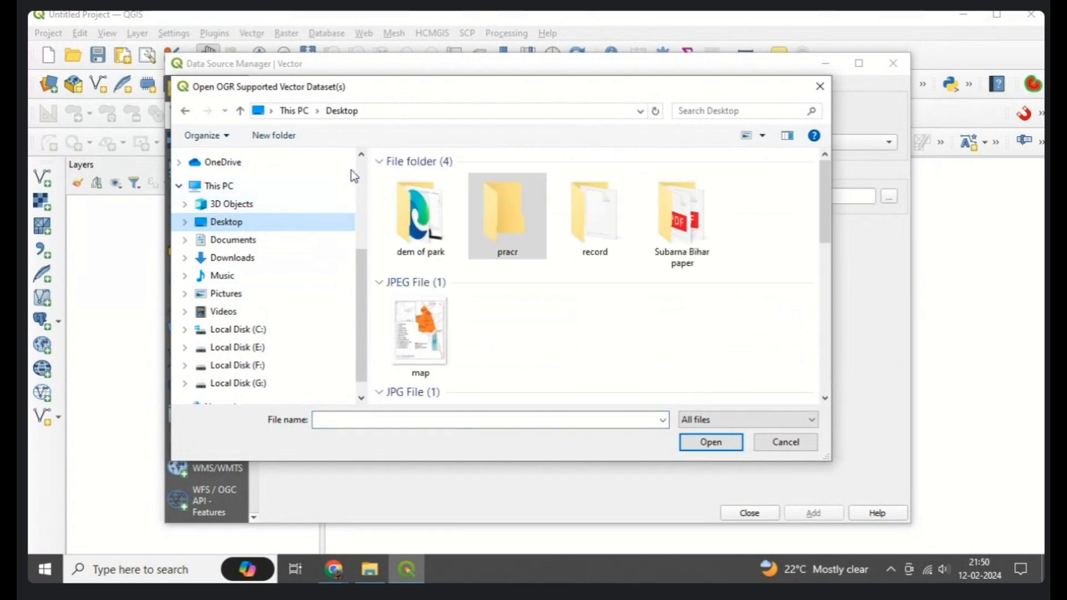
{"action": "left_click", "coordinate": [505, 251]}
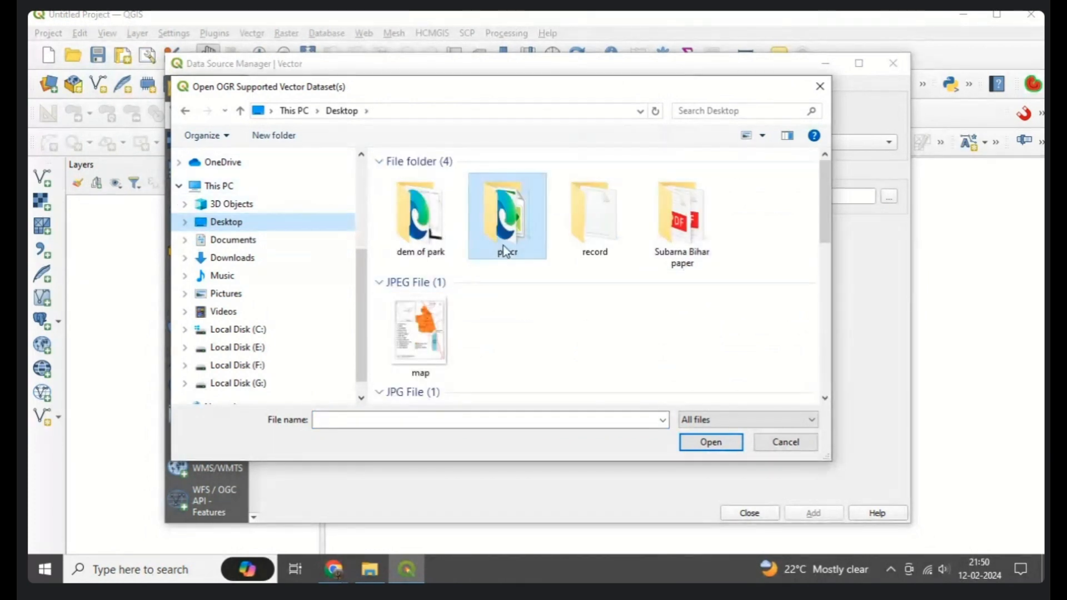
{"action": "double_click", "coordinate": [505, 249]}
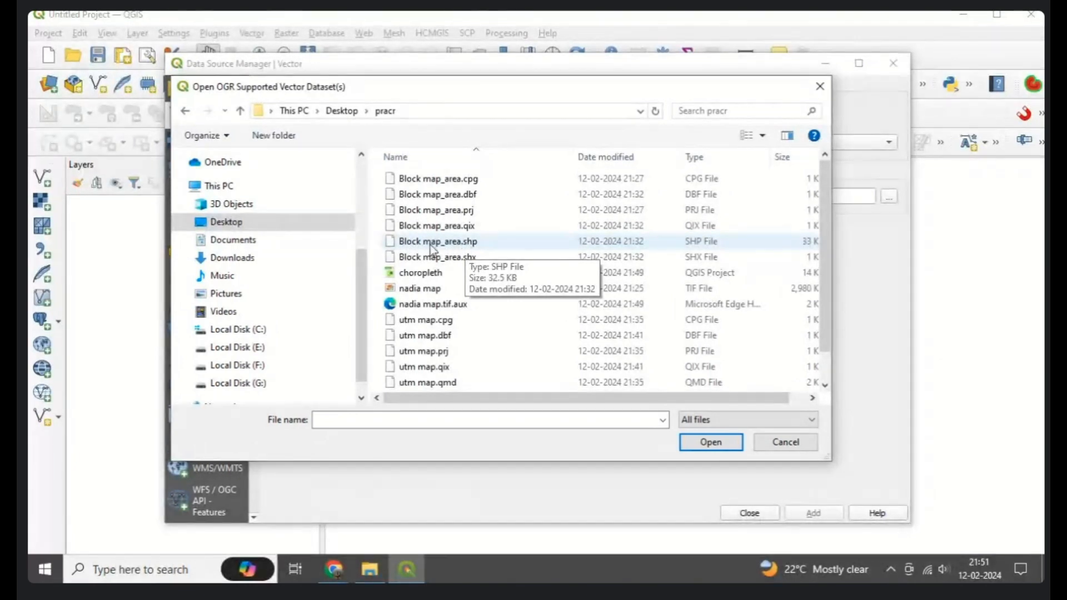
{"action": "left_click", "coordinate": [469, 244]}
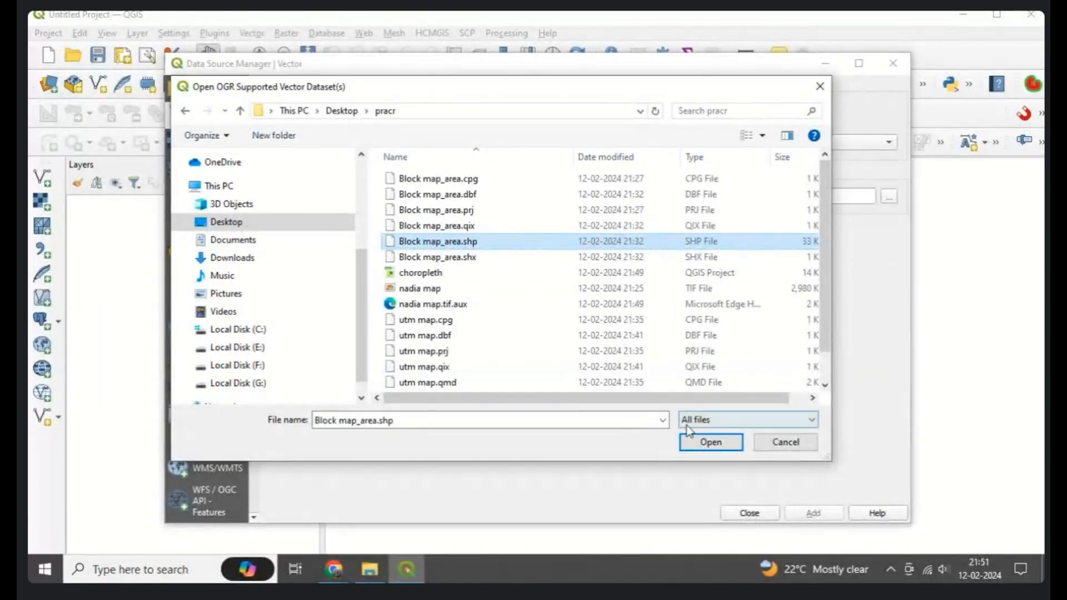
{"action": "left_click", "coordinate": [709, 442]}
{"action": "left_click", "coordinate": [822, 515]}
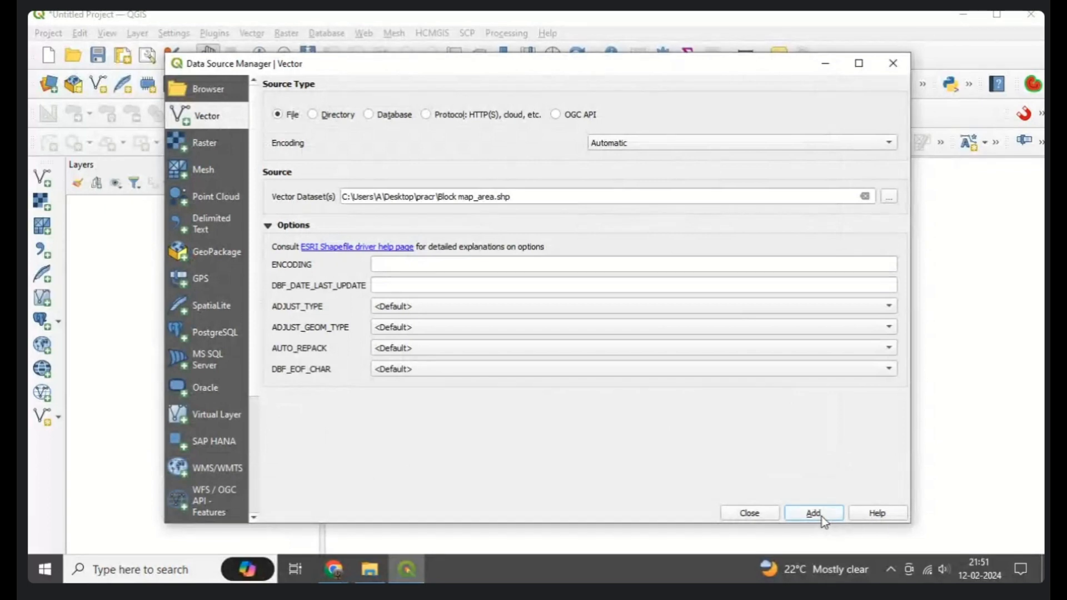
{"action": "left_click", "coordinate": [749, 513]}
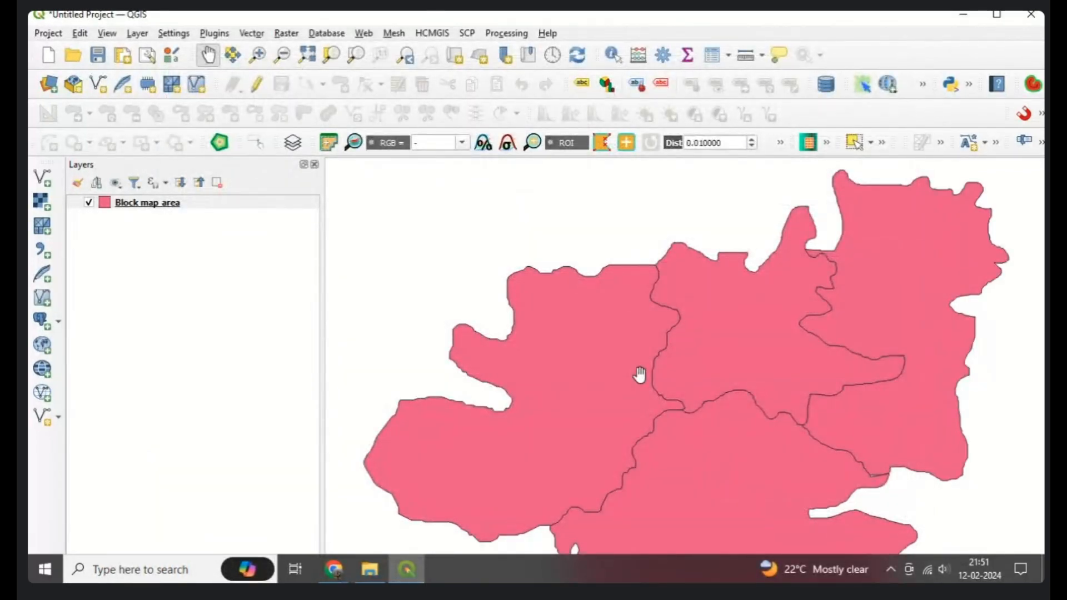
{"action": "scroll", "coordinate": [650, 380], "scroll_direction": "down", "scroll_amount": 2}
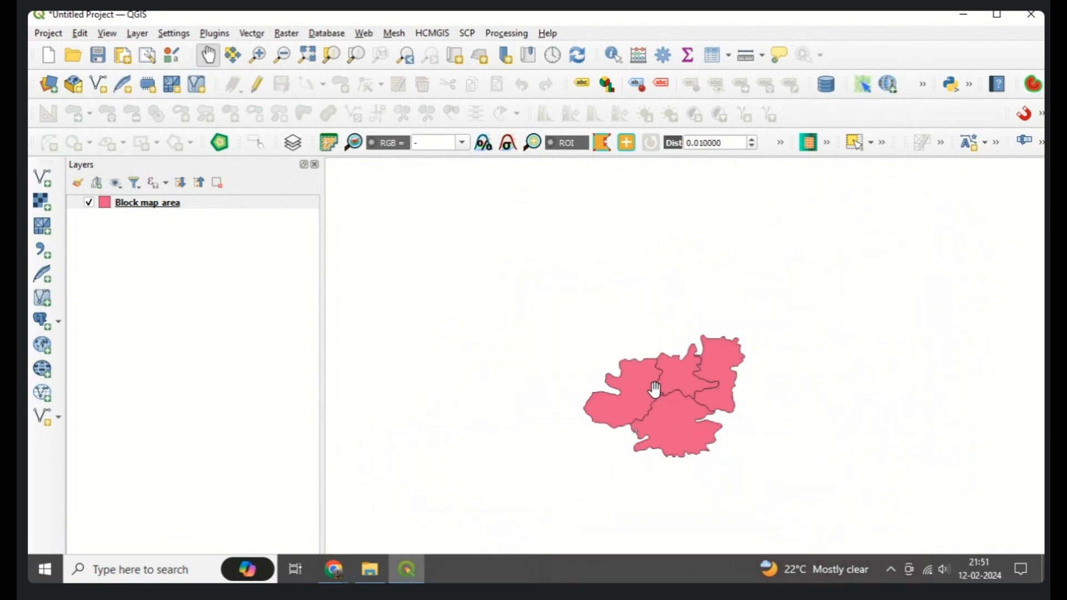
{"action": "scroll", "coordinate": [654, 387], "scroll_direction": "up", "scroll_amount": 2}
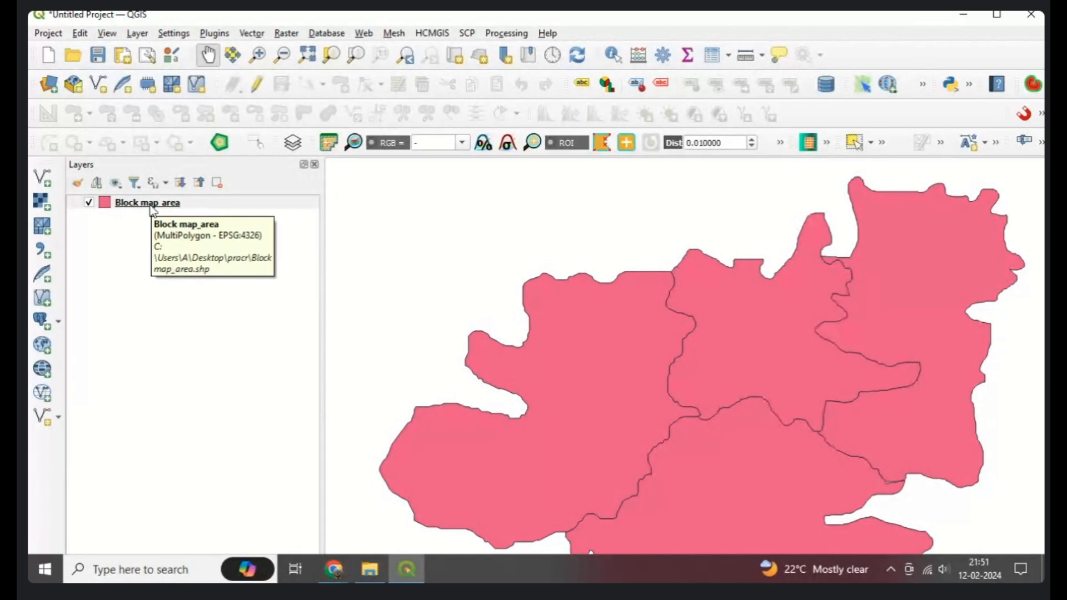
Add utm map.shp from the pracr folder to the project as a second vector layer
{"action": "left_click", "coordinate": [139, 35]}
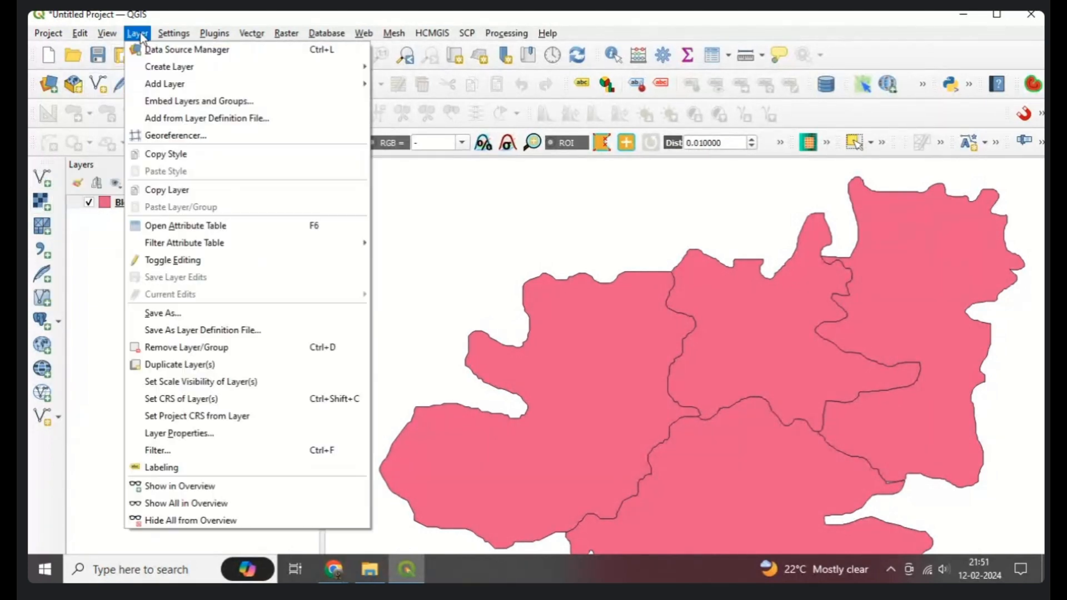
{"action": "mouse_move", "coordinate": [222, 84]}
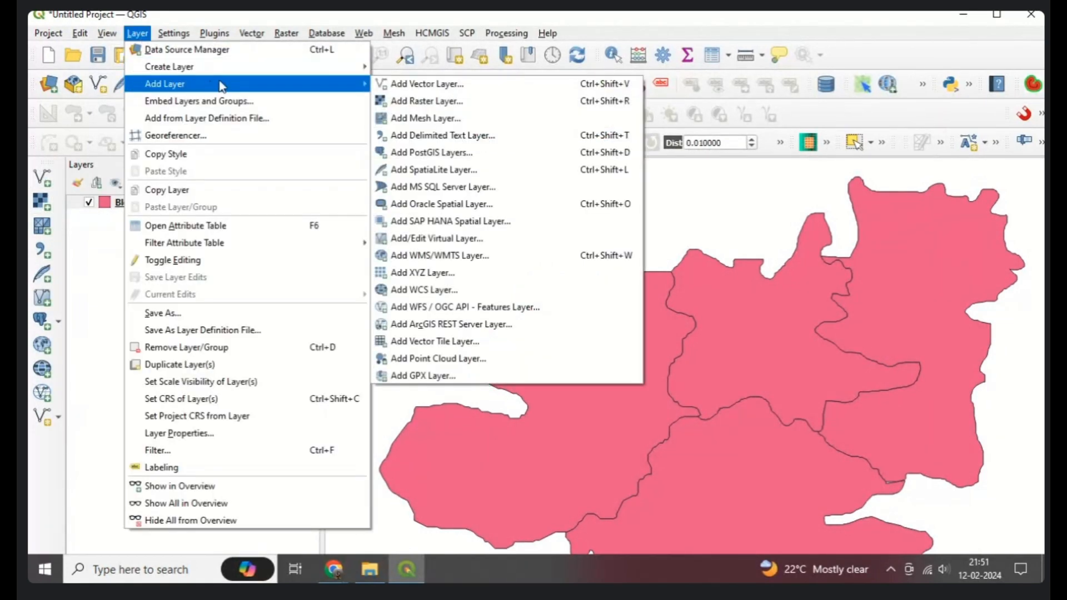
{"action": "left_click", "coordinate": [411, 84]}
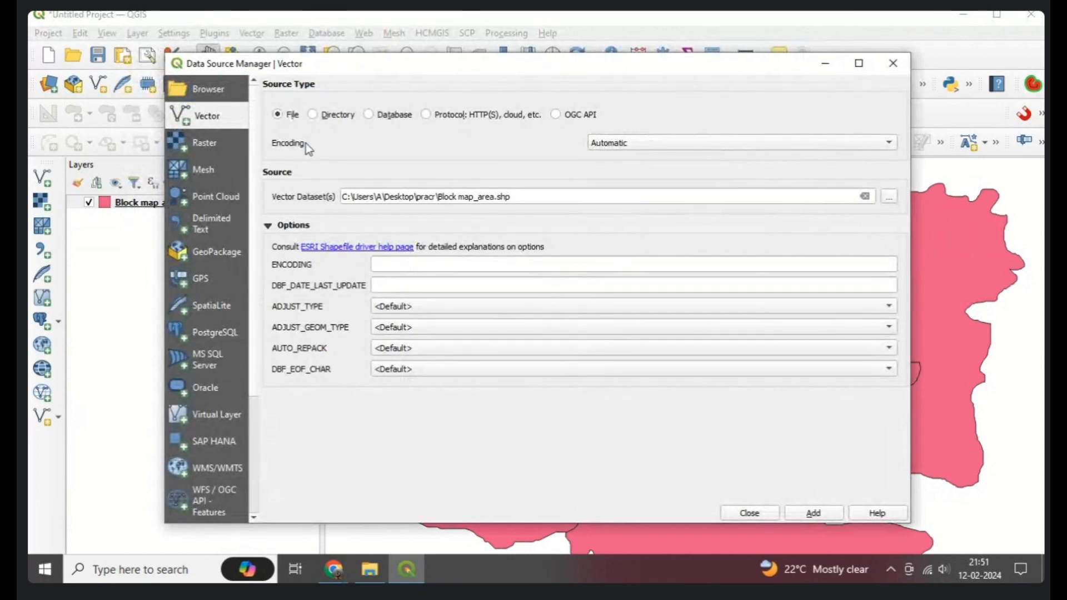
{"action": "left_click", "coordinate": [889, 197]}
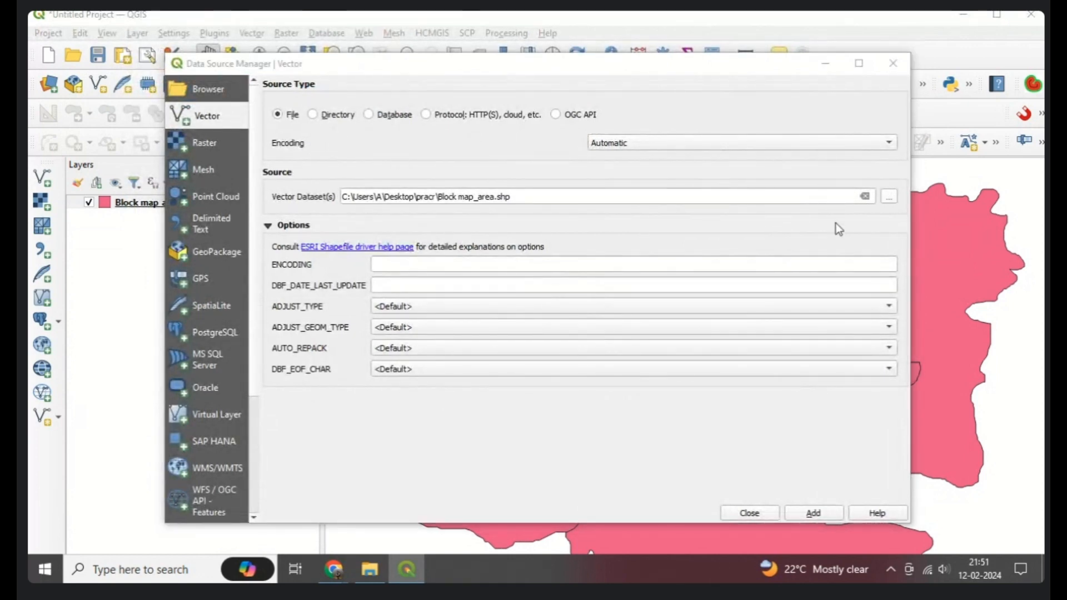
{"action": "scroll", "coordinate": [477, 361], "scroll_direction": "down", "scroll_amount": 2}
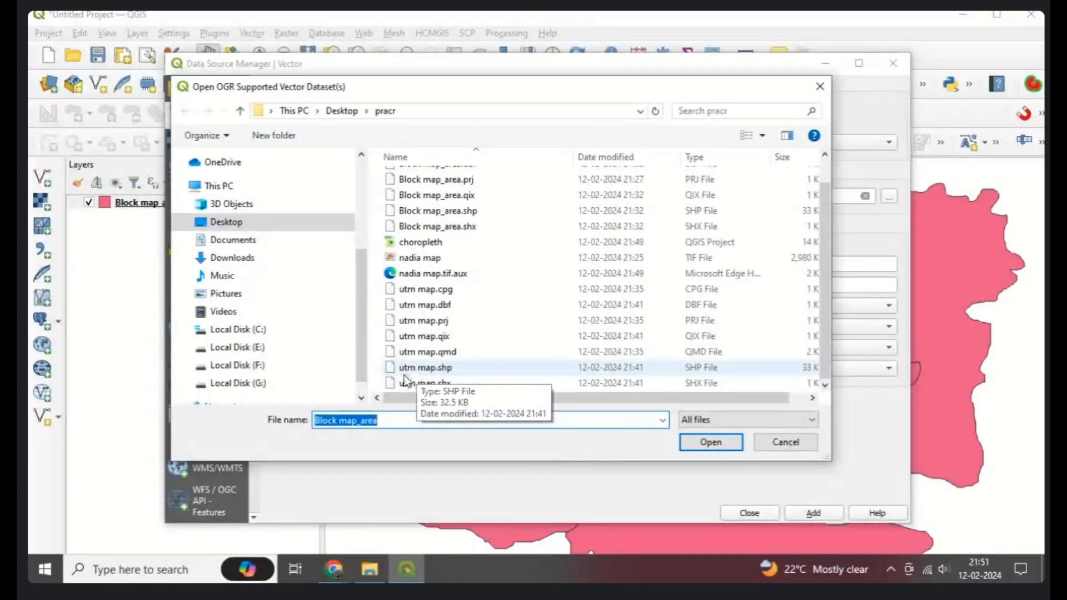
{"action": "left_click", "coordinate": [435, 369]}
{"action": "left_click", "coordinate": [712, 442]}
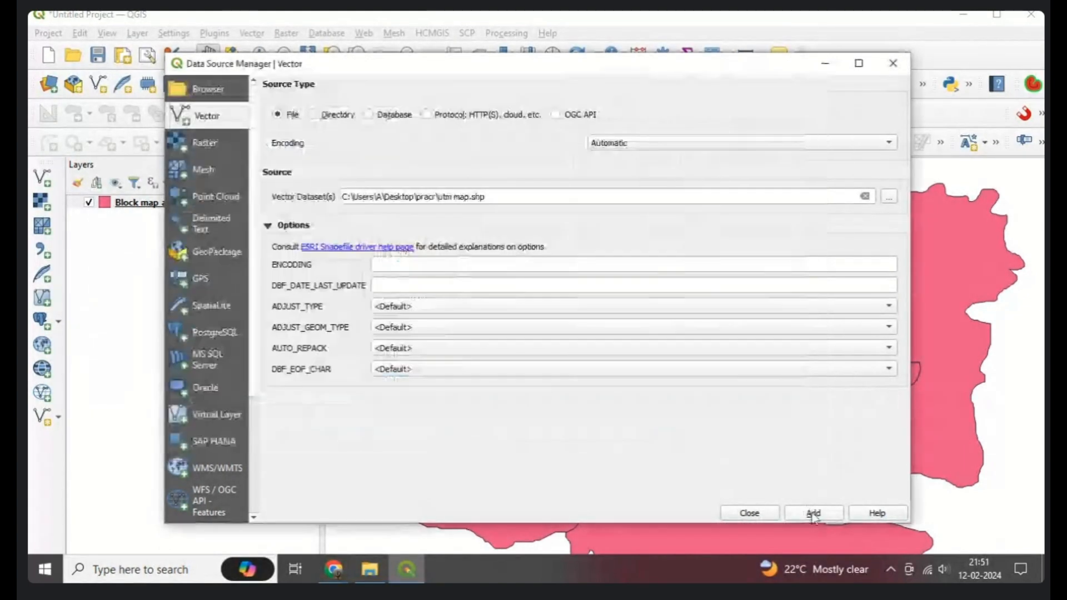
{"action": "left_click", "coordinate": [812, 513]}
{"action": "left_click", "coordinate": [749, 513]}
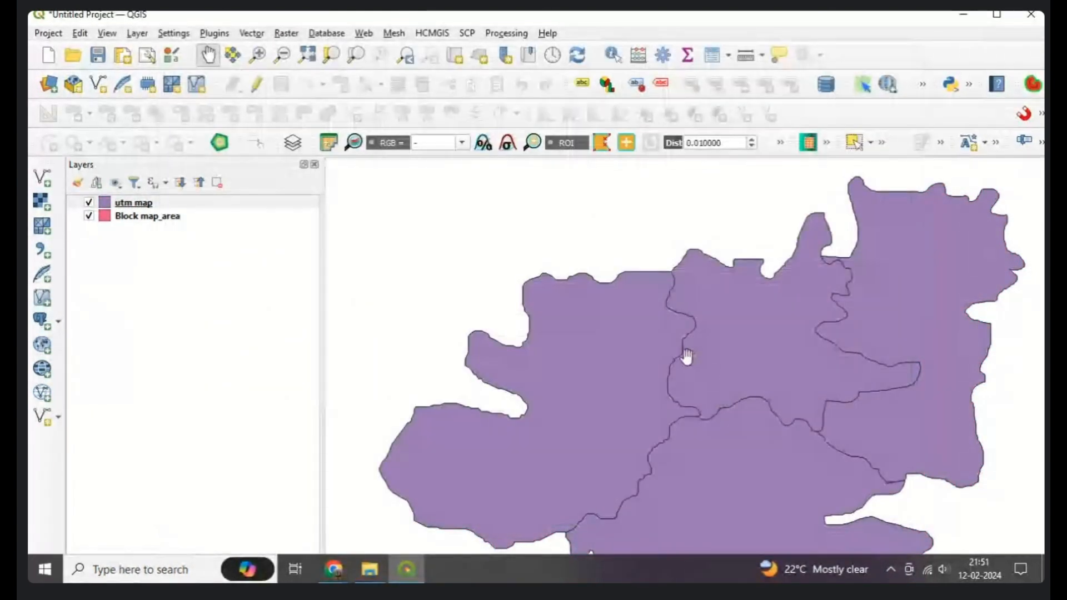
{"action": "left_click_drag", "start_coordinate": [648, 405], "coordinate": [595, 346]}
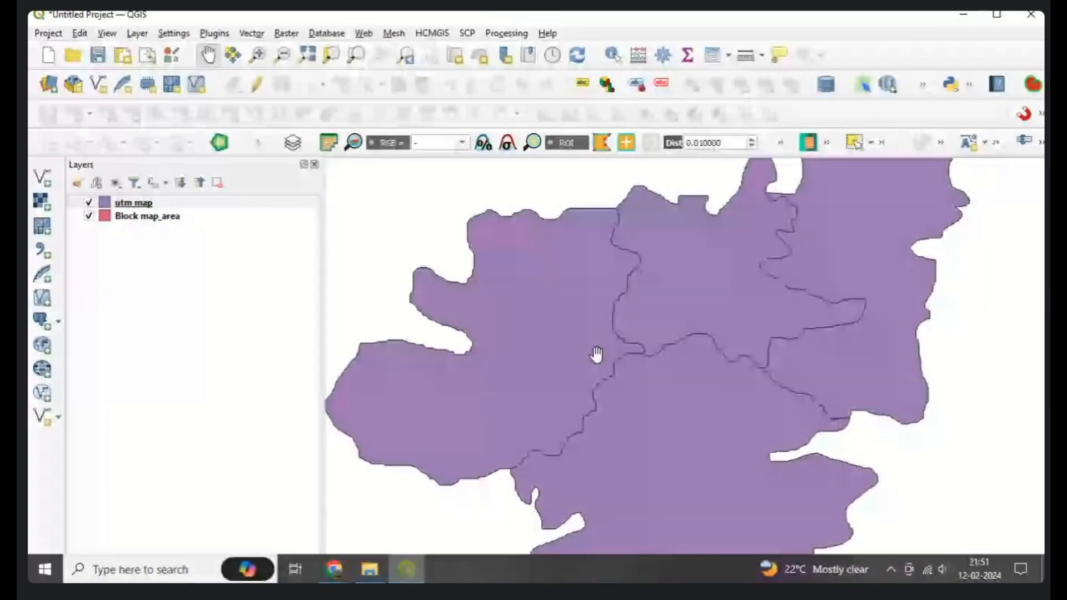
Inspect the utm map layer's symbology settings and its attribute table, leaving both without changes
{"action": "right_click", "coordinate": [142, 206]}
{"action": "left_click", "coordinate": [203, 544]}
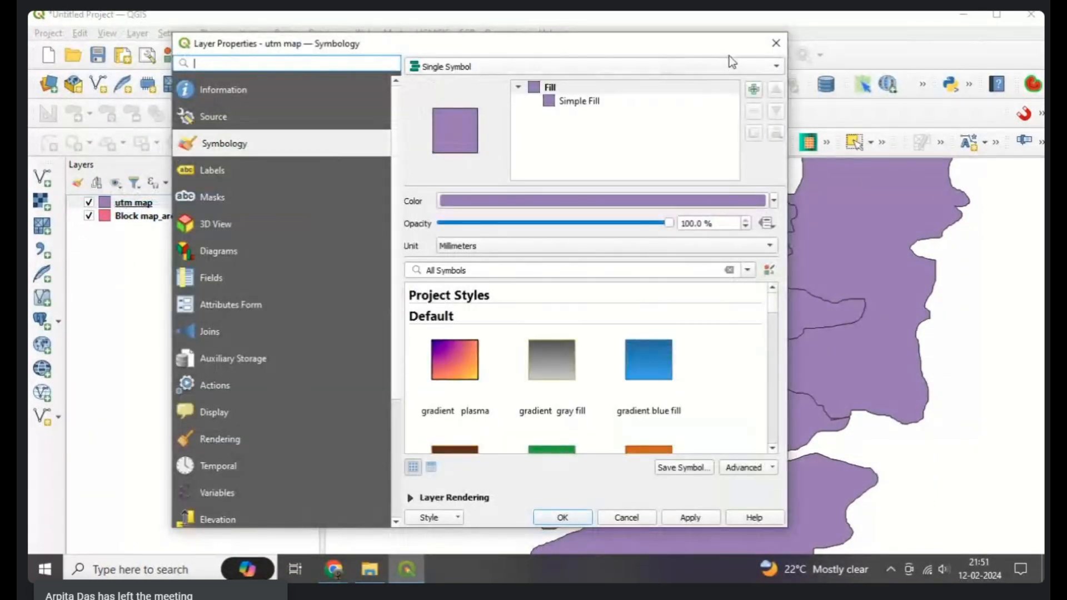
{"action": "left_click", "coordinate": [776, 45]}
{"action": "right_click", "coordinate": [169, 205]}
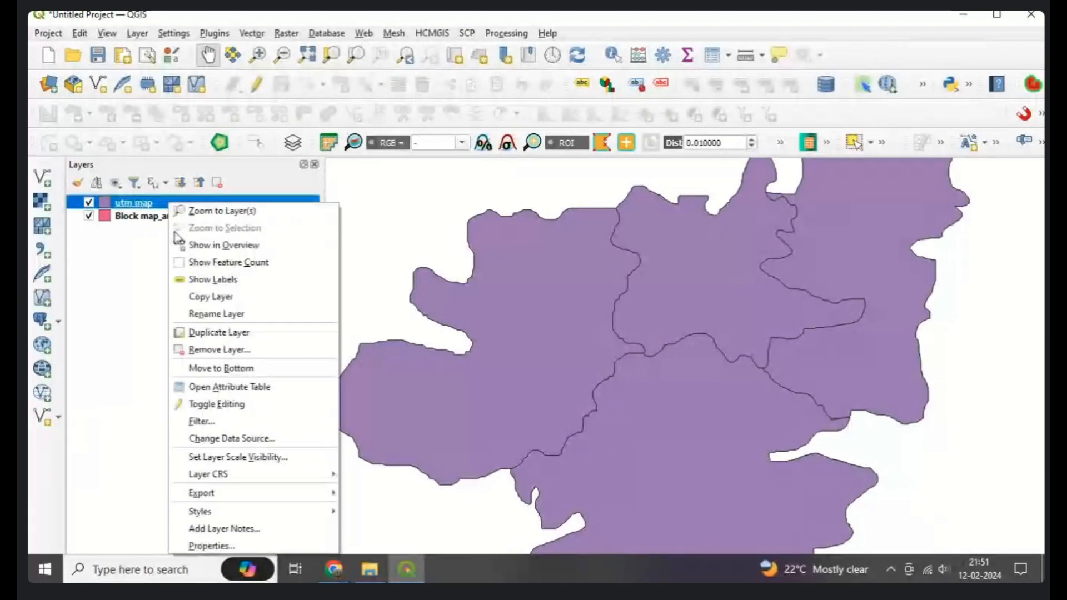
{"action": "left_click", "coordinate": [223, 388]}
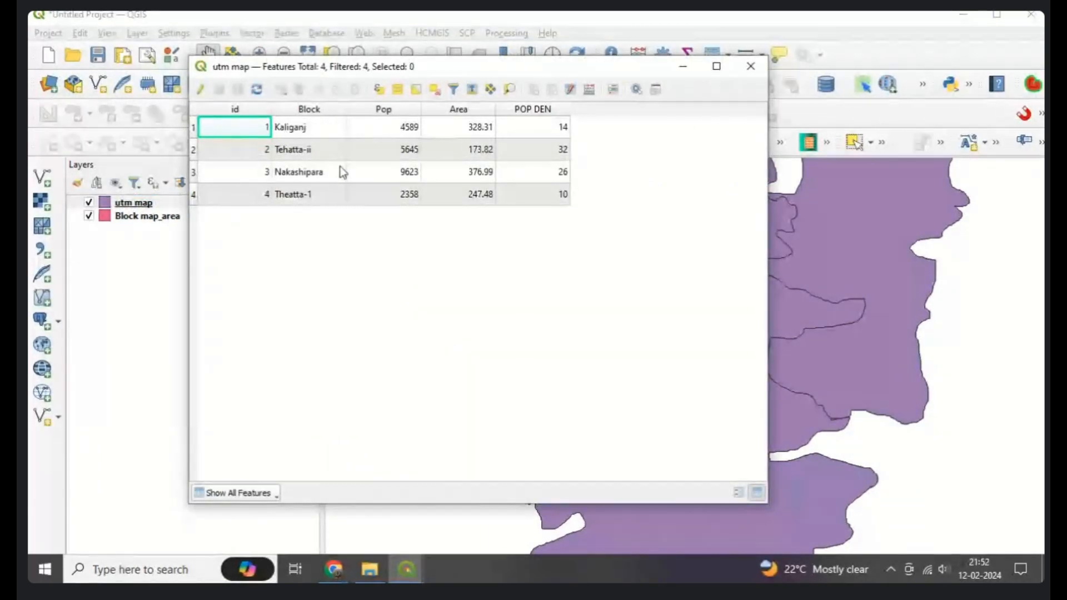
{"action": "left_click", "coordinate": [749, 67]}
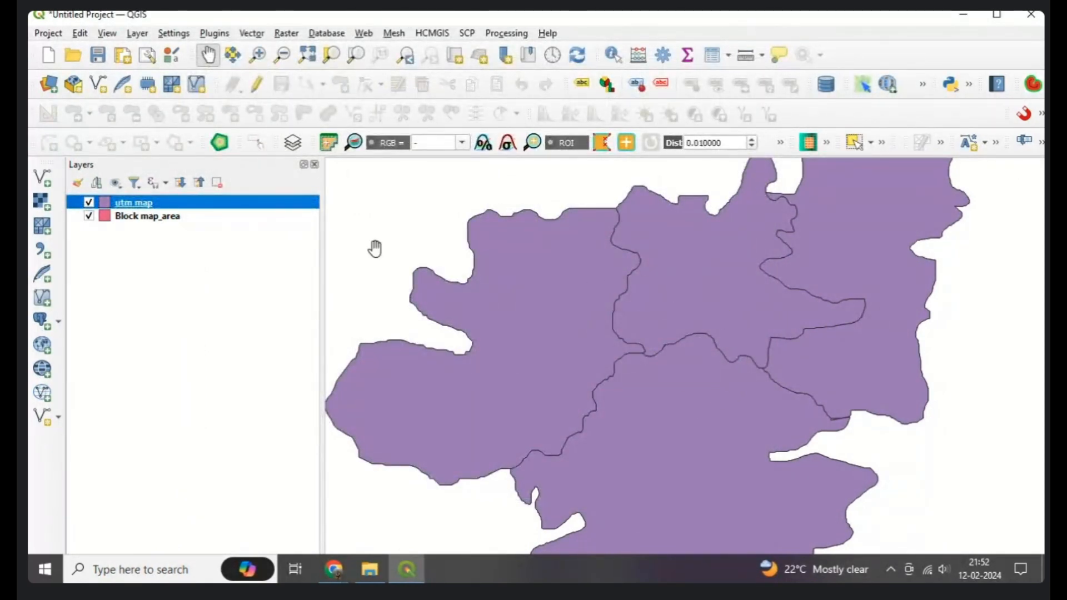
Hide and reshow the utm map layer to view the Block map_area layer beneath it
{"action": "left_click", "coordinate": [89, 202]}
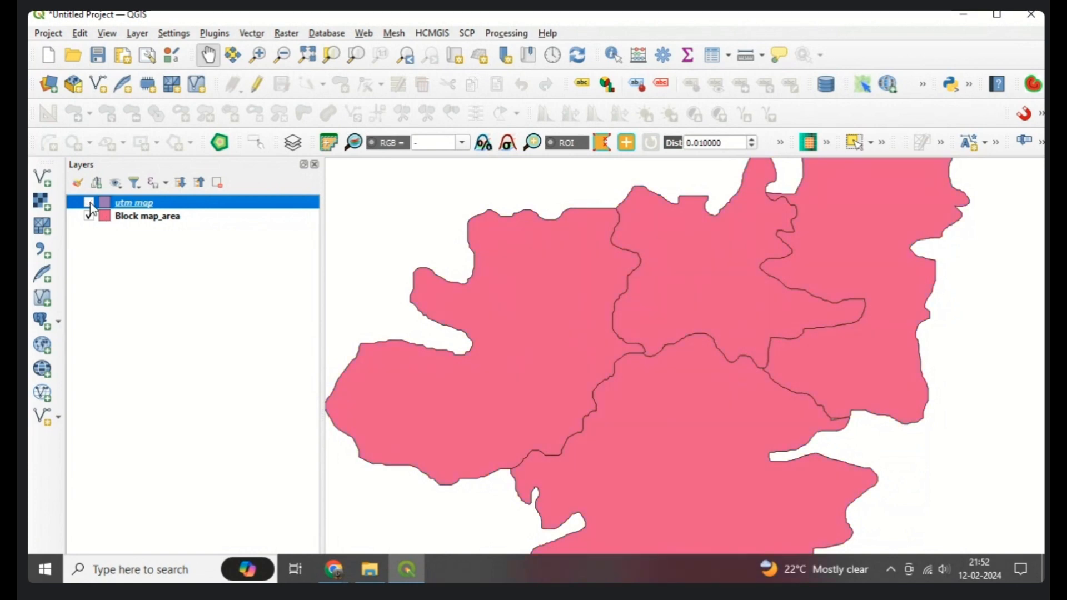
{"action": "left_click", "coordinate": [90, 202]}
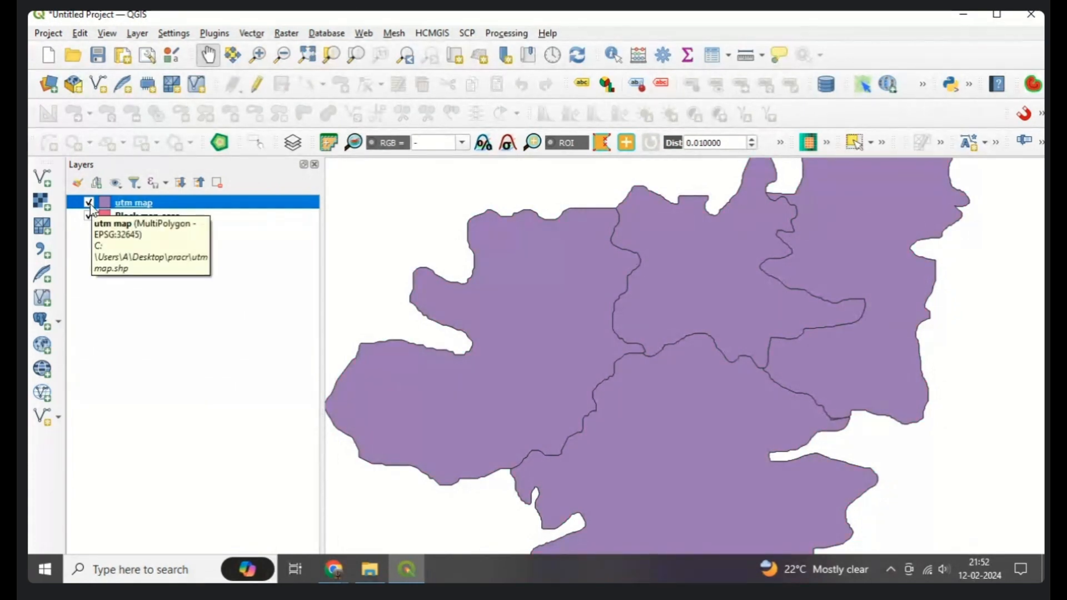
Discard the untitled project and open the choropleth project from the desktop's pracr folder
{"action": "left_click", "coordinate": [54, 36]}
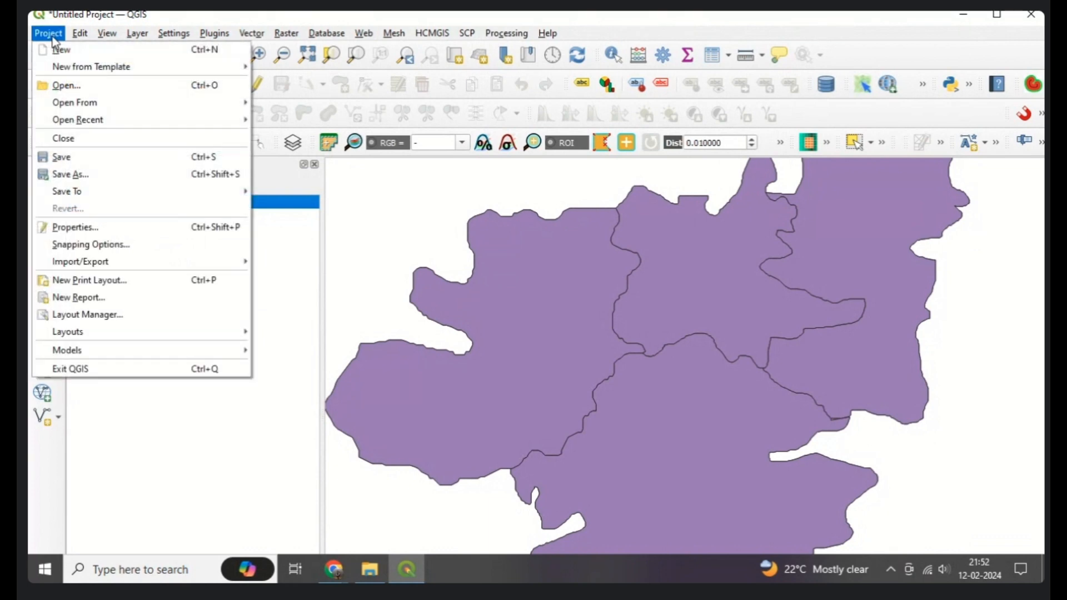
{"action": "mouse_move", "coordinate": [80, 33]}
{"action": "left_click", "coordinate": [48, 34]}
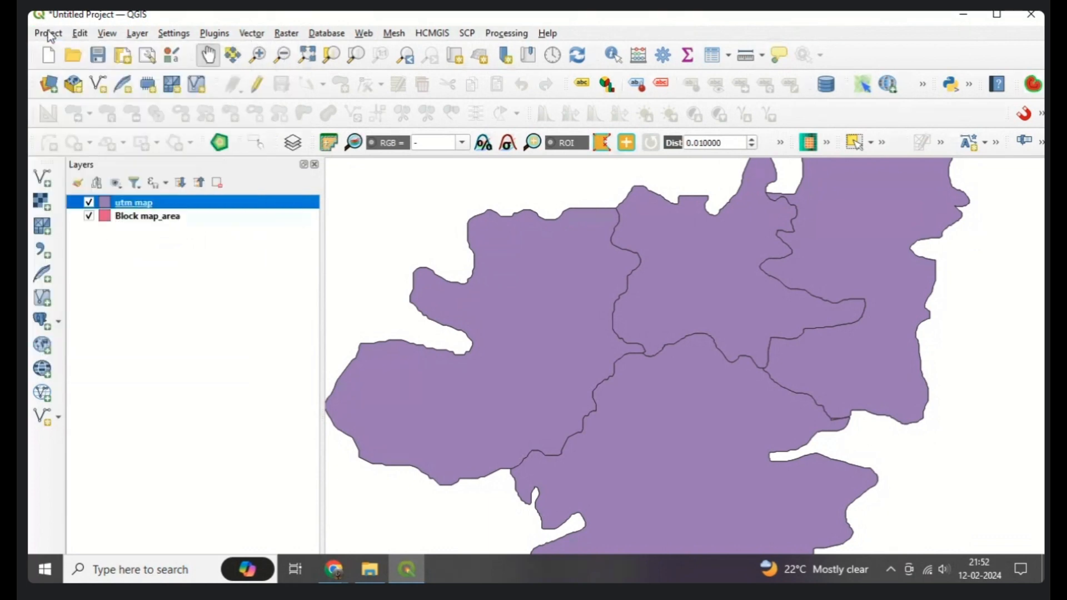
{"action": "left_click", "coordinate": [48, 33]}
{"action": "left_click", "coordinate": [63, 86]}
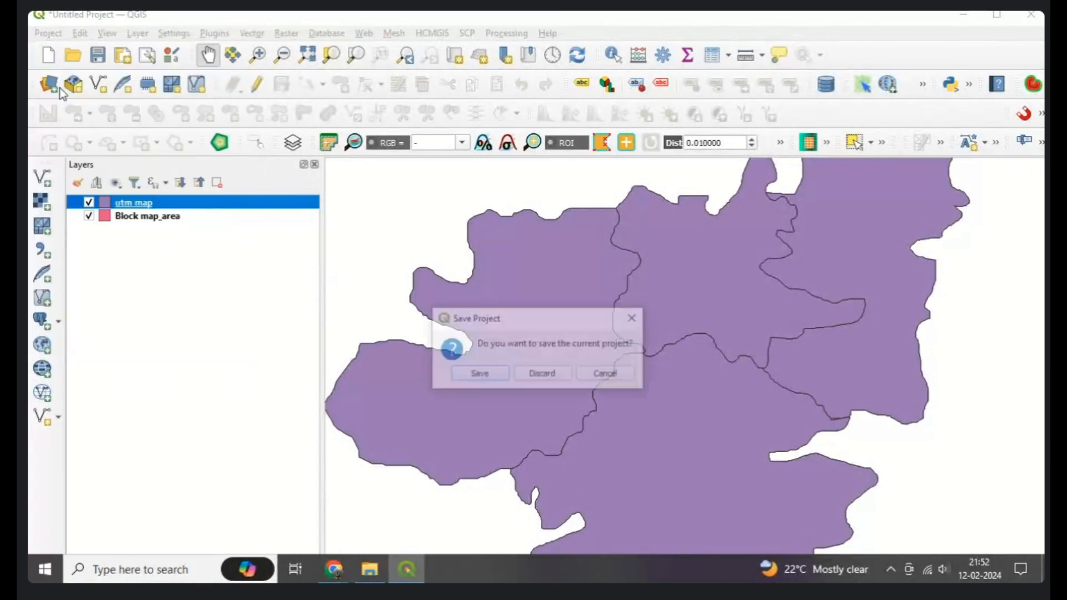
{"action": "left_click", "coordinate": [548, 376]}
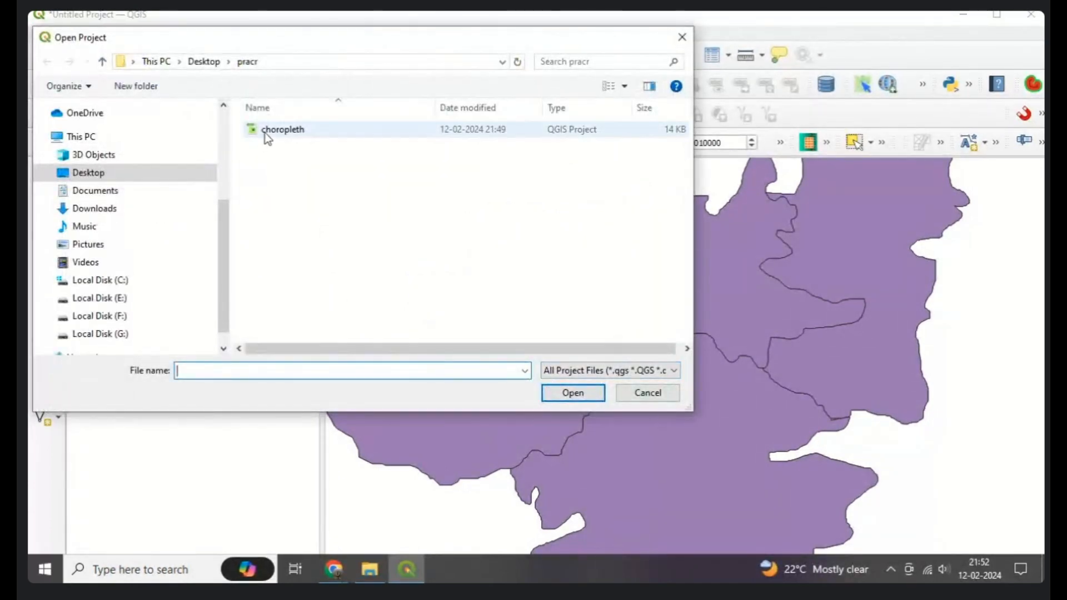
{"action": "left_click", "coordinate": [270, 133]}
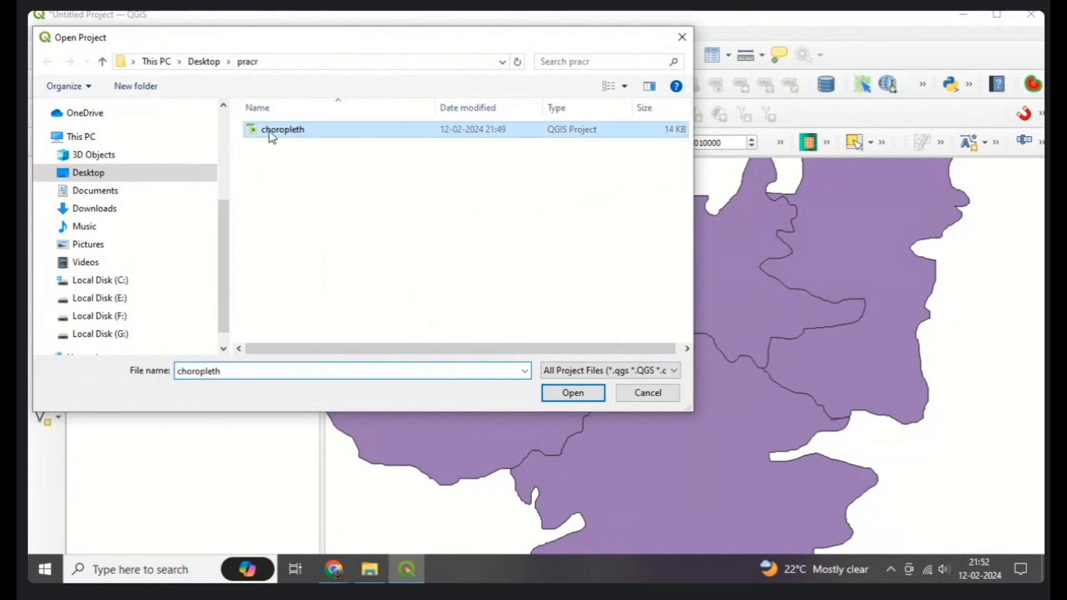
{"action": "left_click", "coordinate": [563, 396]}
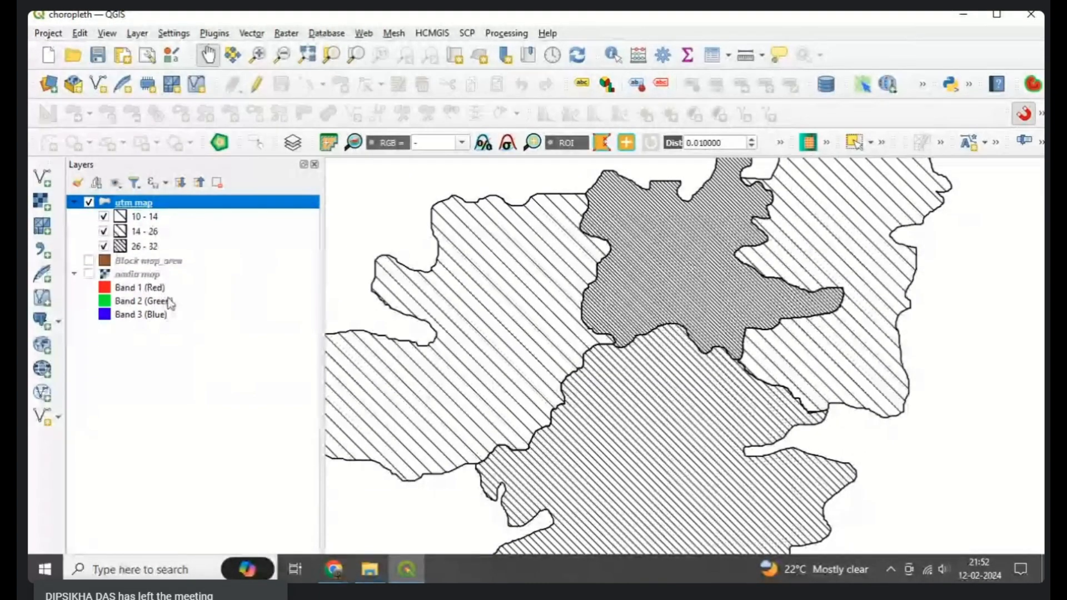
Add nadia map.tif from the pracr folder to the project as a raster layer
{"action": "left_click", "coordinate": [112, 277]}
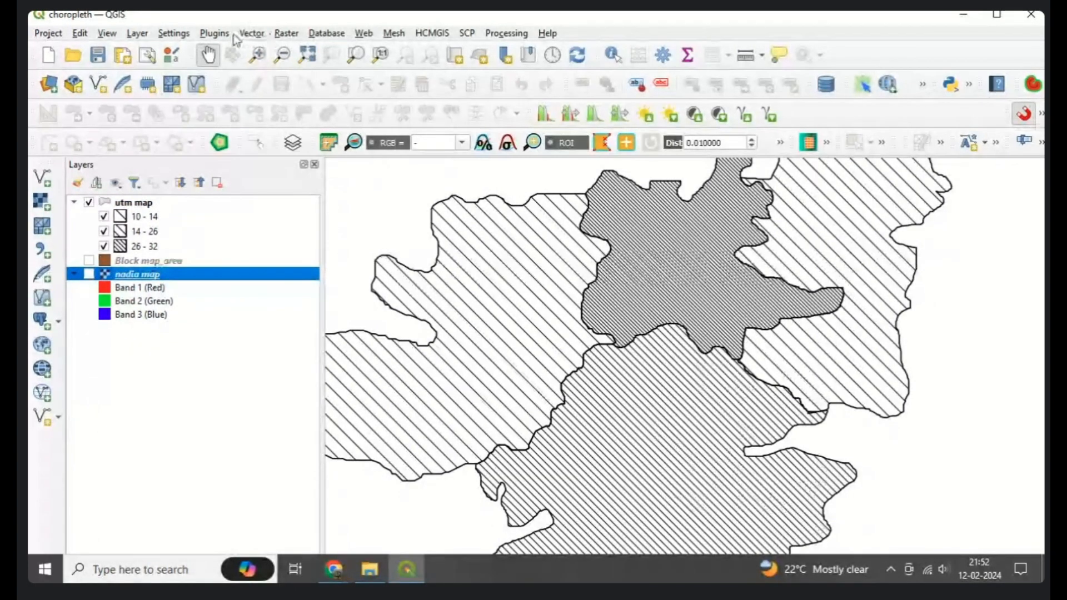
{"action": "left_click", "coordinate": [133, 35]}
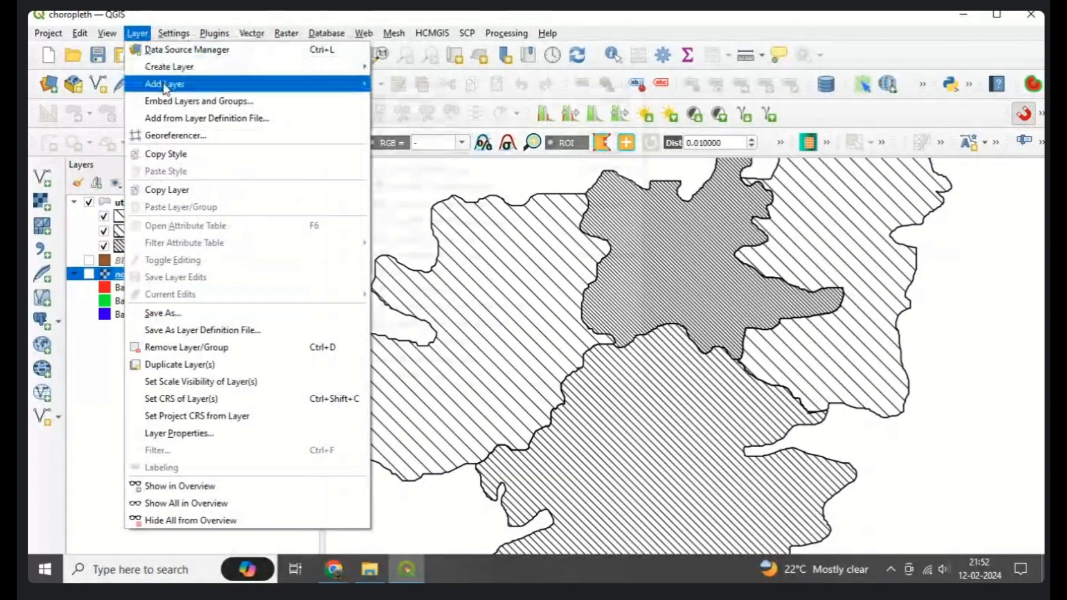
{"action": "mouse_move", "coordinate": [250, 83]}
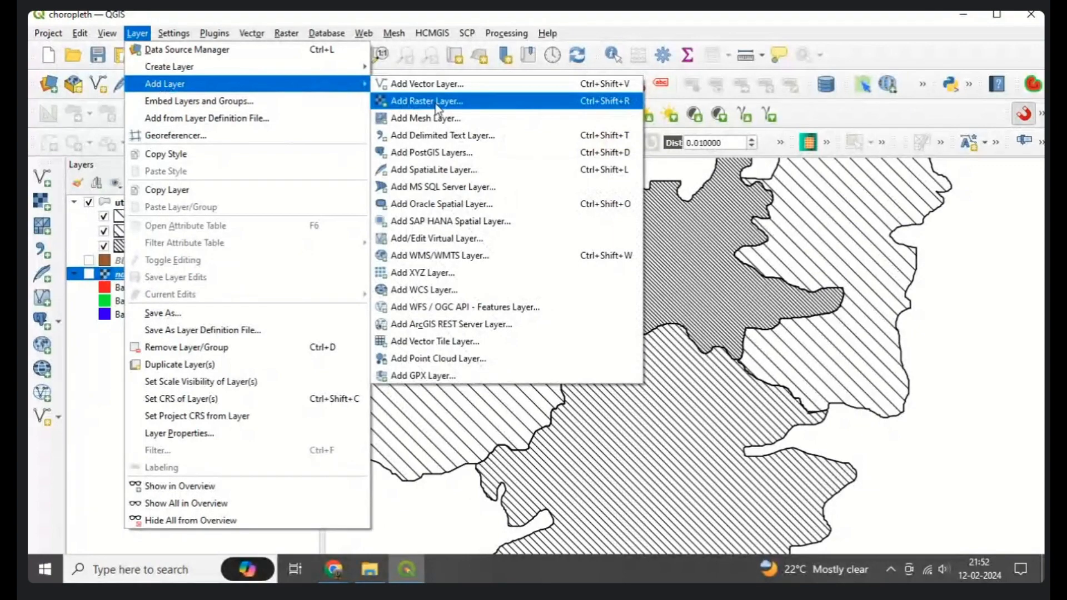
{"action": "left_click", "coordinate": [416, 105]}
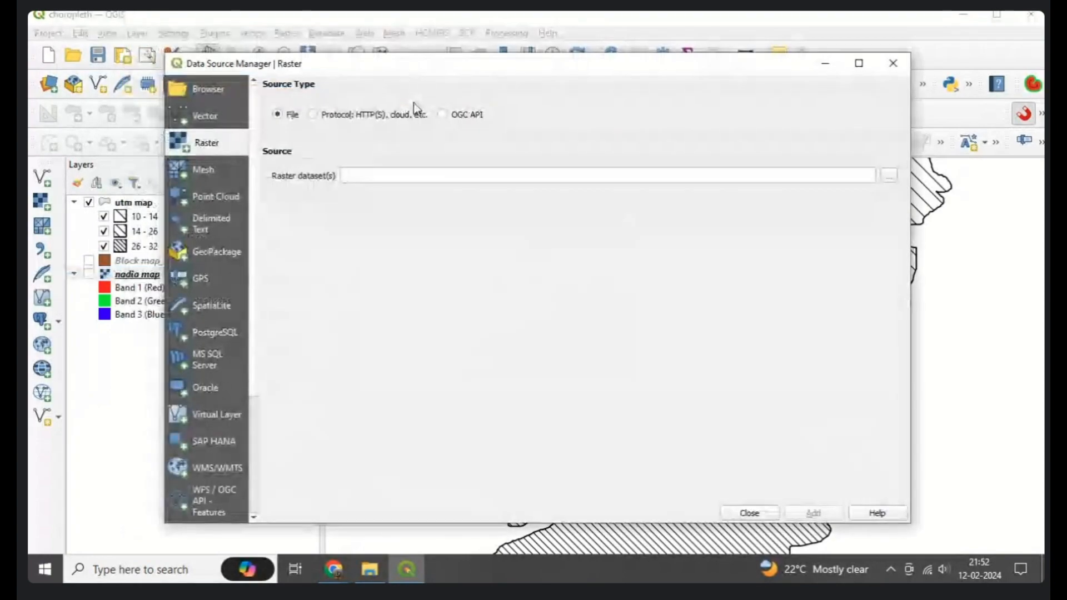
{"action": "left_click", "coordinate": [889, 175]}
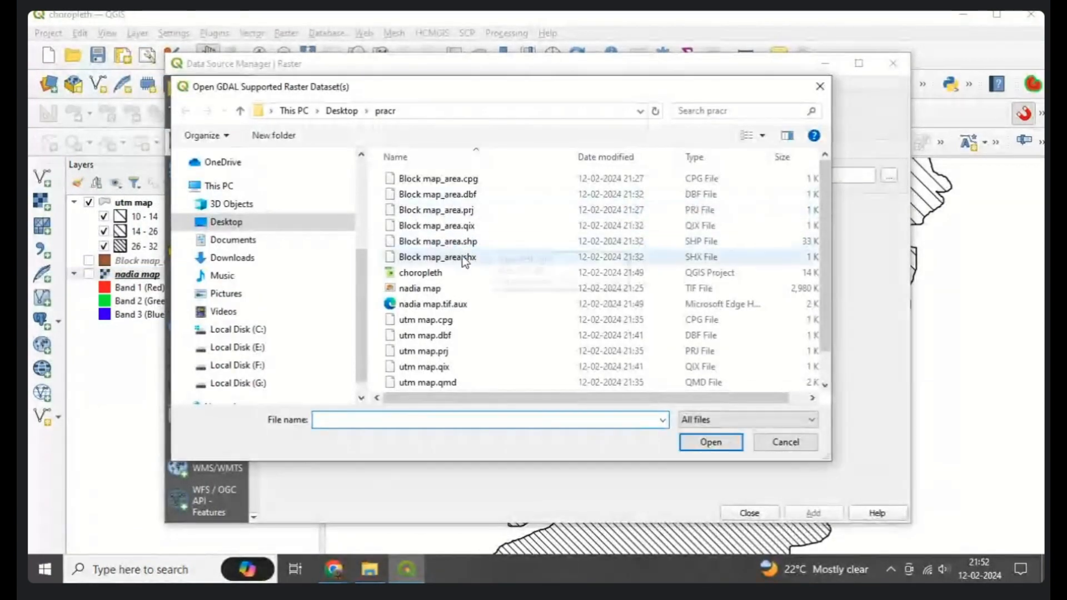
{"action": "left_click", "coordinate": [414, 290]}
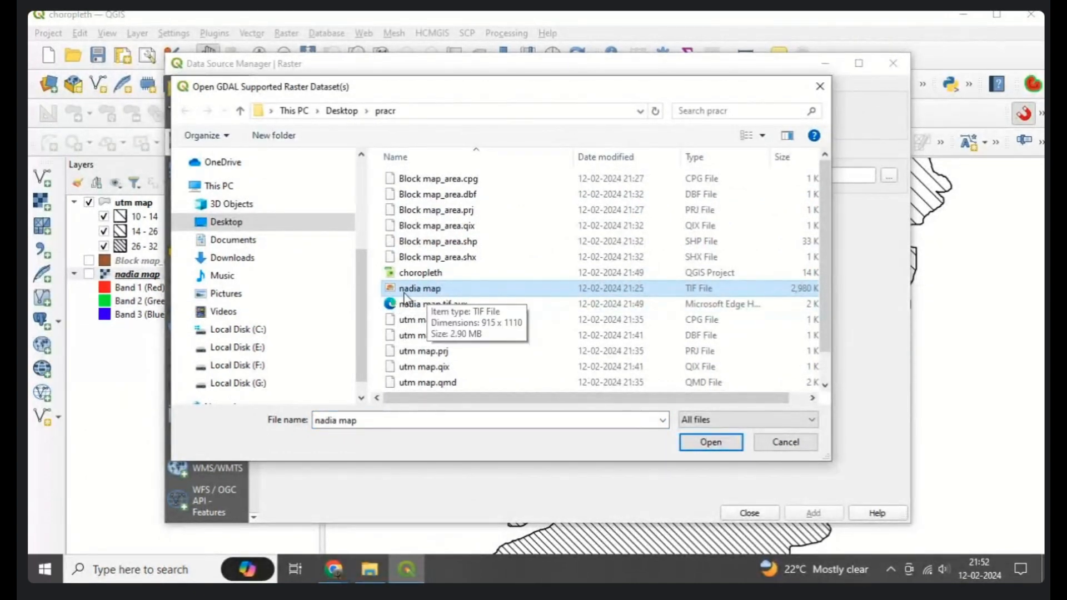
{"action": "left_click", "coordinate": [710, 442]}
{"action": "left_click", "coordinate": [813, 512]}
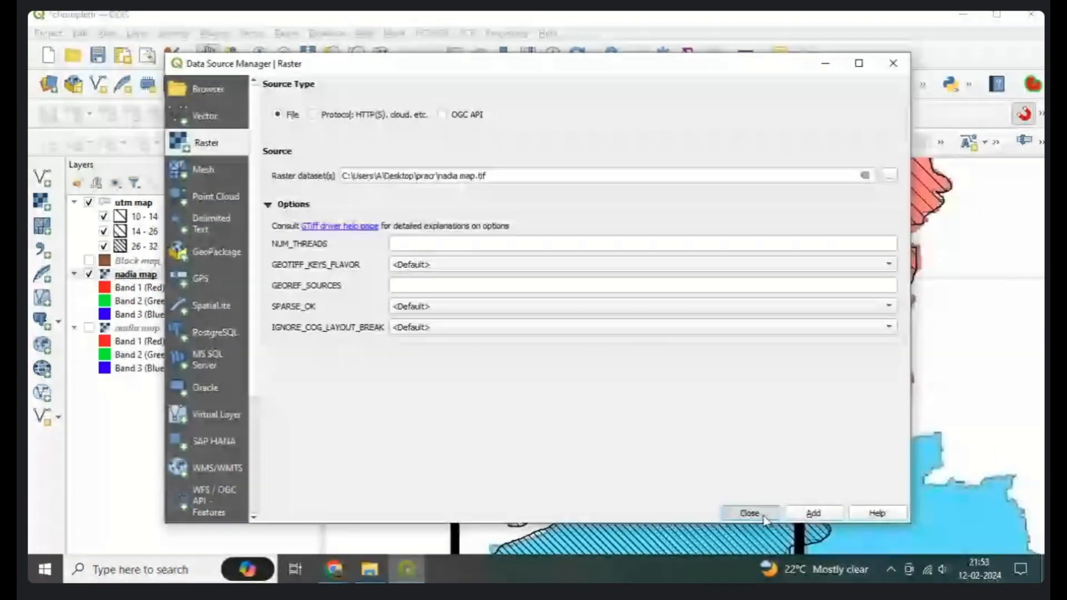
{"action": "left_click", "coordinate": [763, 515]}
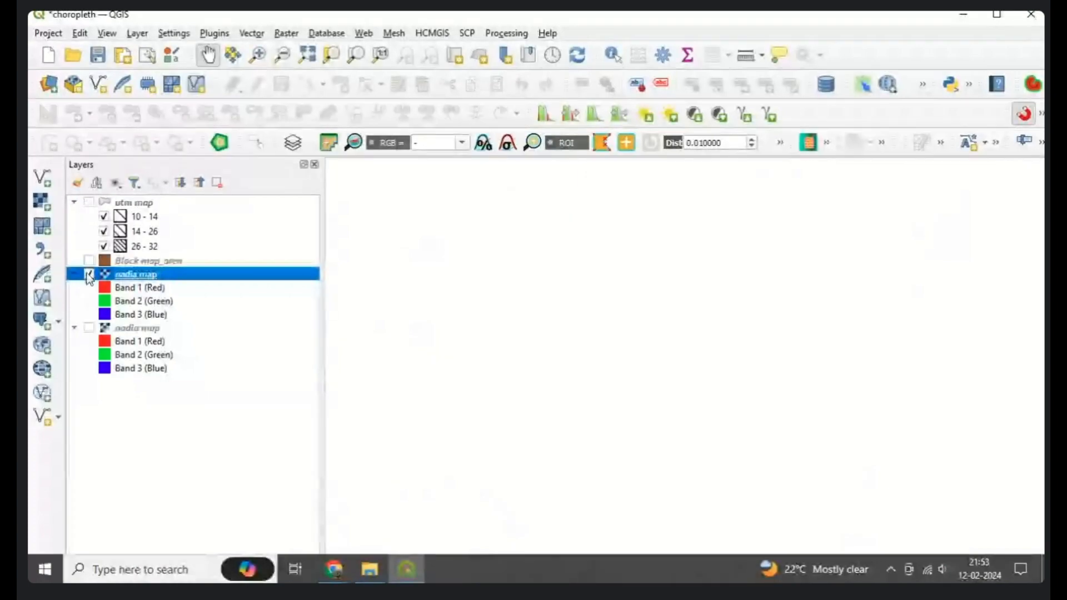
Display the added nadia map raster on its own and remove that duplicate layer from the project
{"action": "left_click", "coordinate": [88, 275]}
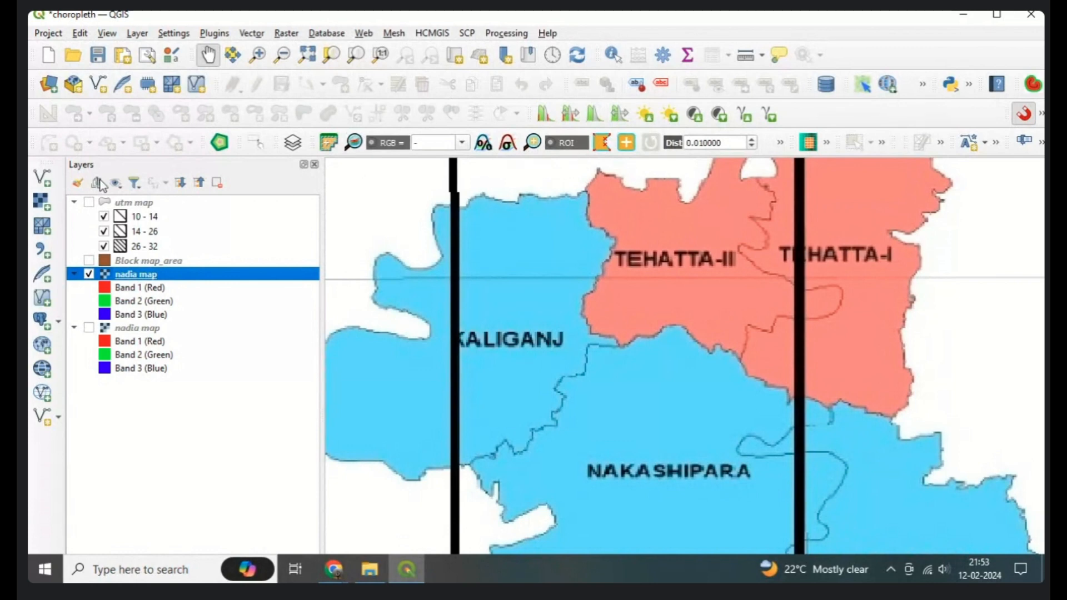
{"action": "left_click", "coordinate": [217, 185]}
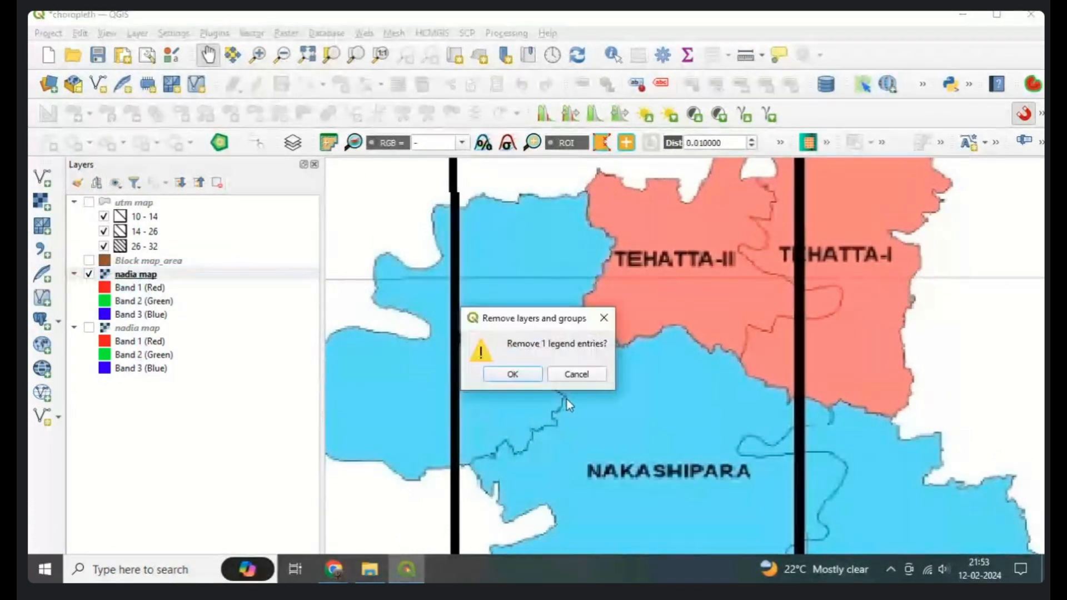
{"action": "left_click", "coordinate": [526, 377]}
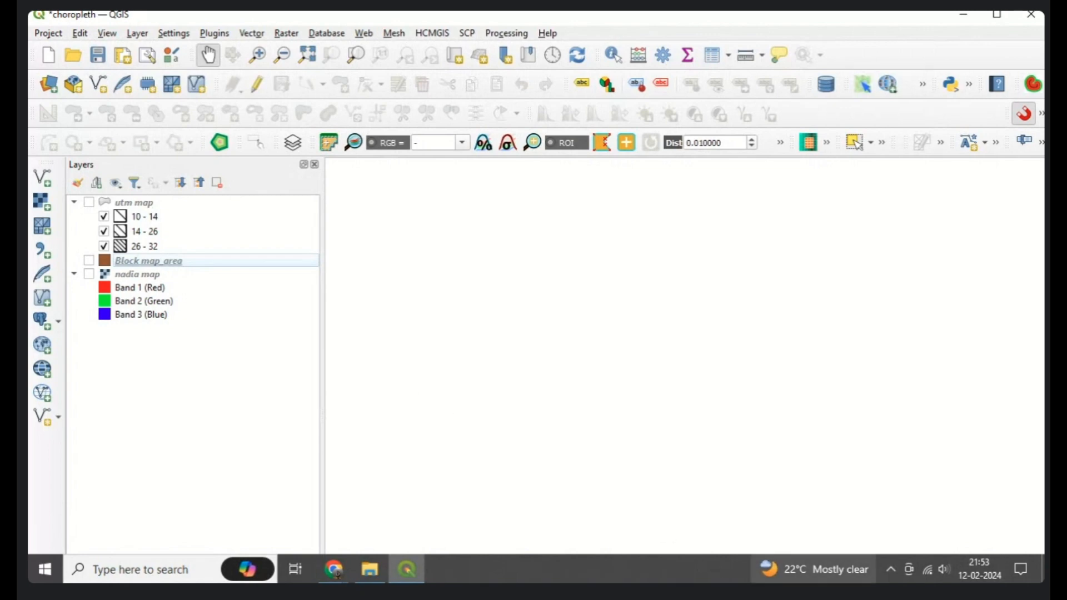
Mute the computer's speakers by lowering the system volume to zero
{"action": "left_click", "coordinate": [941, 569]}
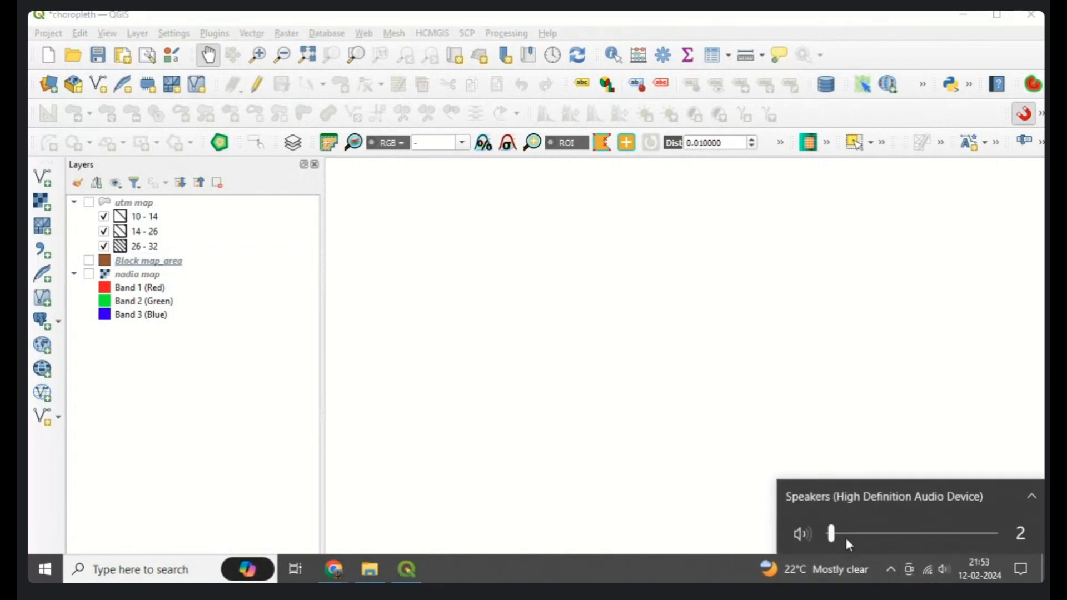
{"action": "left_click_drag", "start_coordinate": [831, 534], "coordinate": [826, 535]}
{"action": "left_click", "coordinate": [662, 487]}
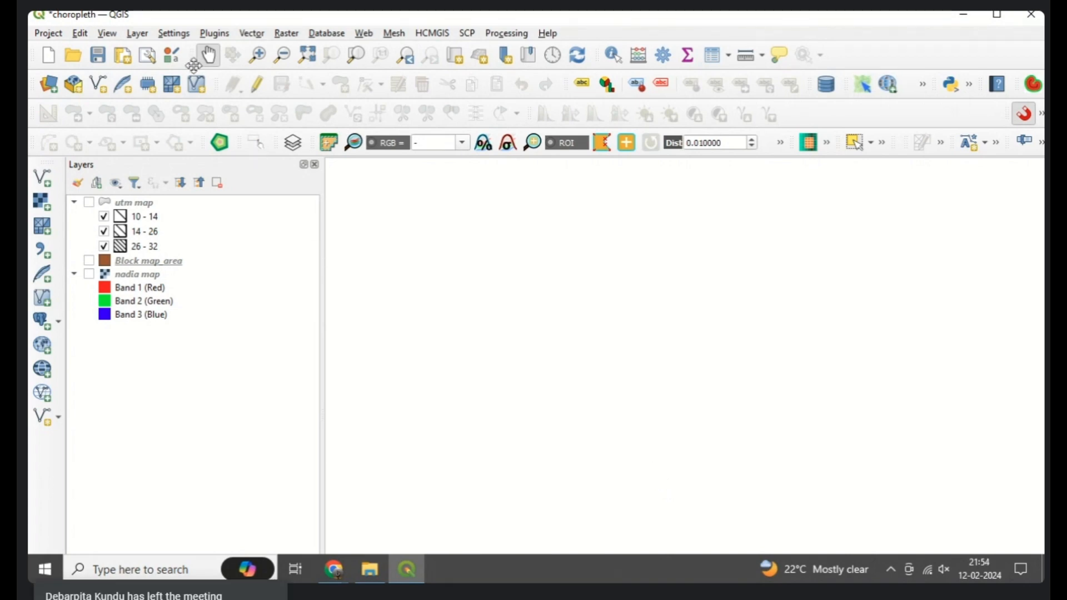
Open the Georeferencer to view it and close it without loading a raster
{"action": "left_click", "coordinate": [137, 33]}
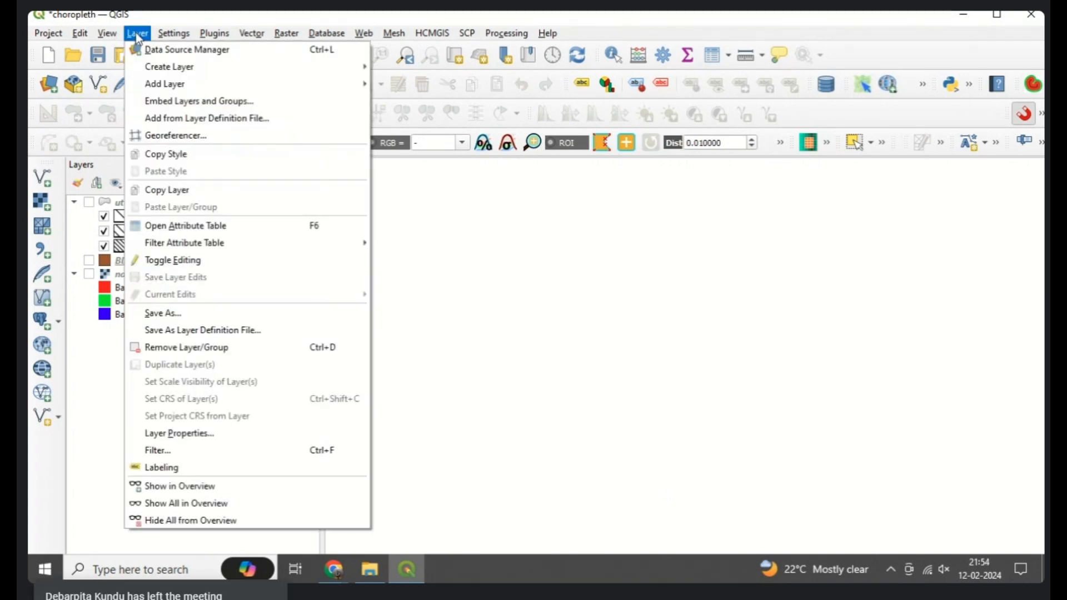
{"action": "left_click", "coordinate": [164, 137]}
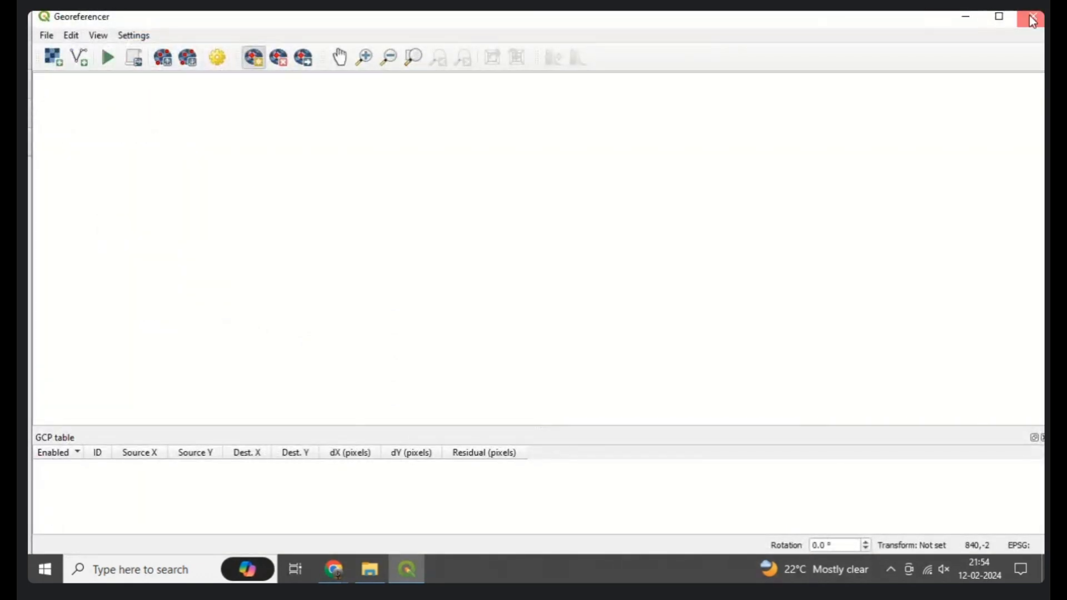
{"action": "left_click", "coordinate": [1031, 13]}
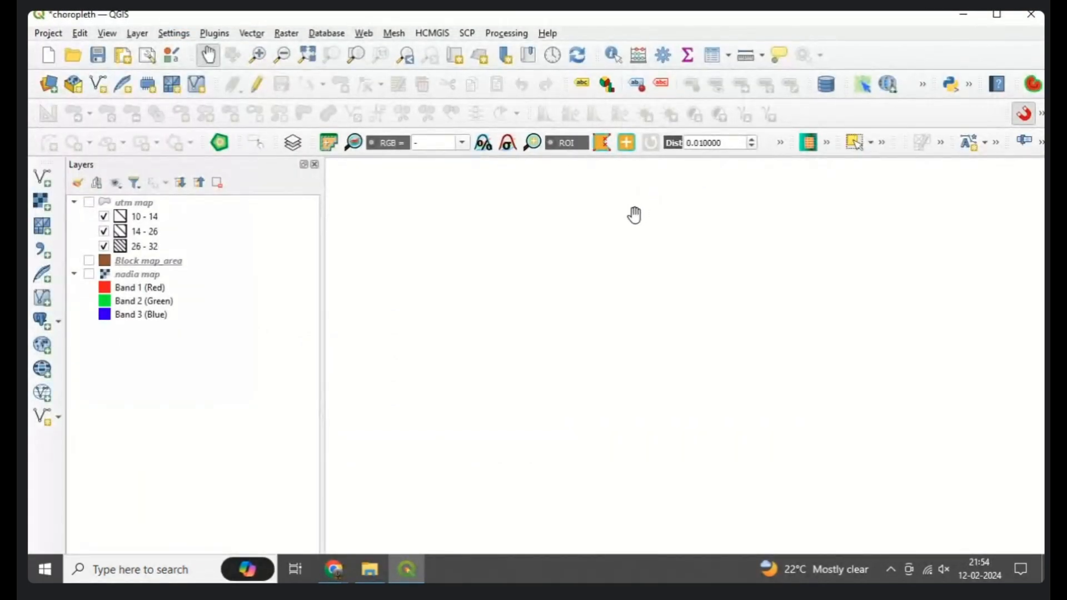
Browse the installed plugins in the plugin manager and try to enable Google Earth Engine Data Catalog
{"action": "left_click", "coordinate": [212, 38]}
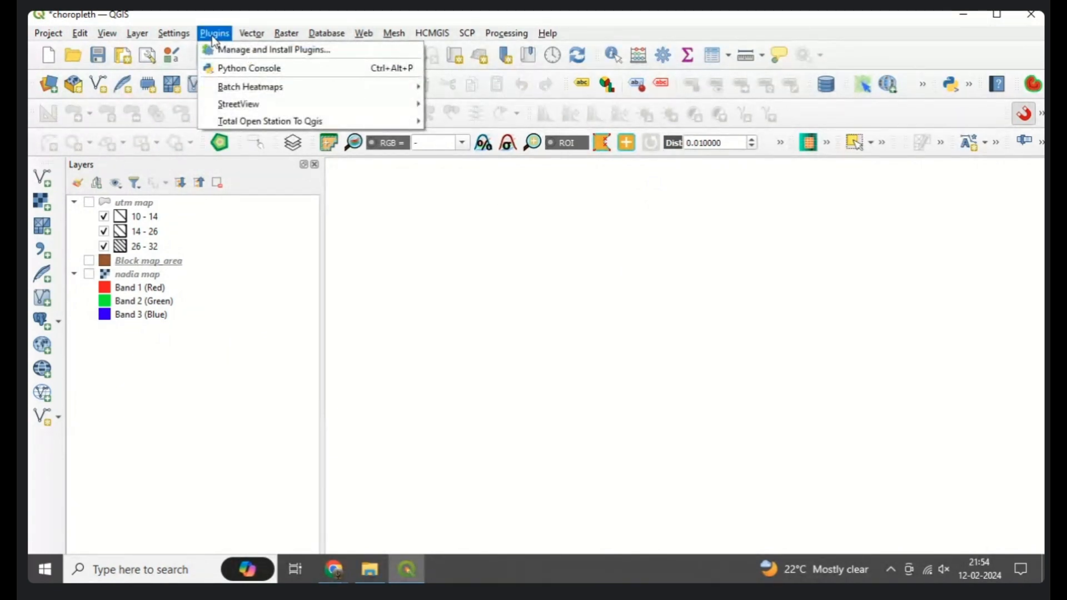
{"action": "left_click", "coordinate": [245, 49]}
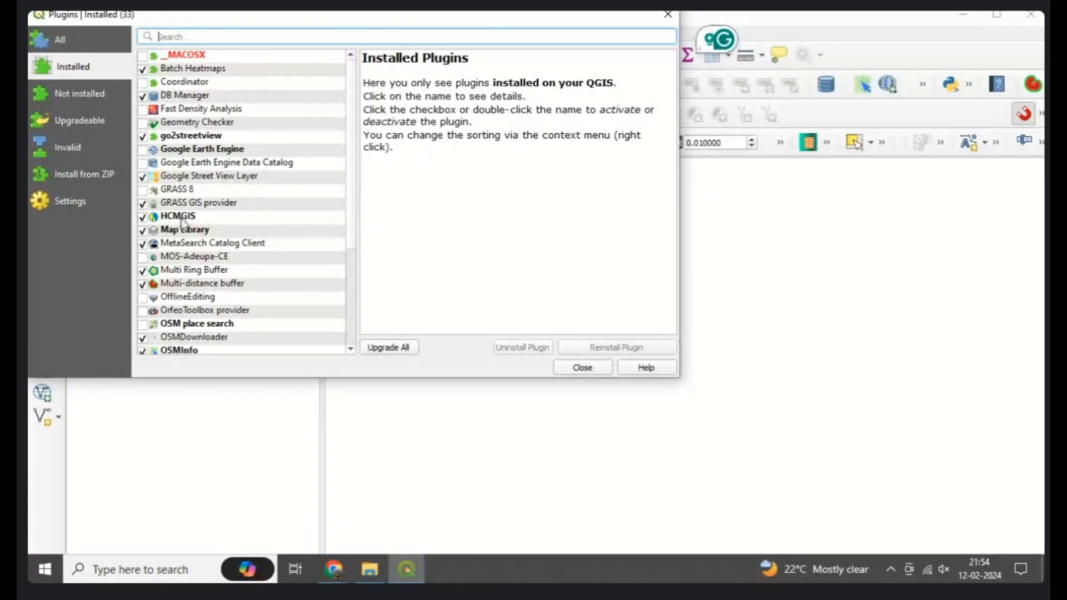
{"action": "scroll", "coordinate": [172, 217], "scroll_direction": "down", "scroll_amount": 2}
{"action": "scroll", "coordinate": [173, 199], "scroll_direction": "up", "scroll_amount": 2}
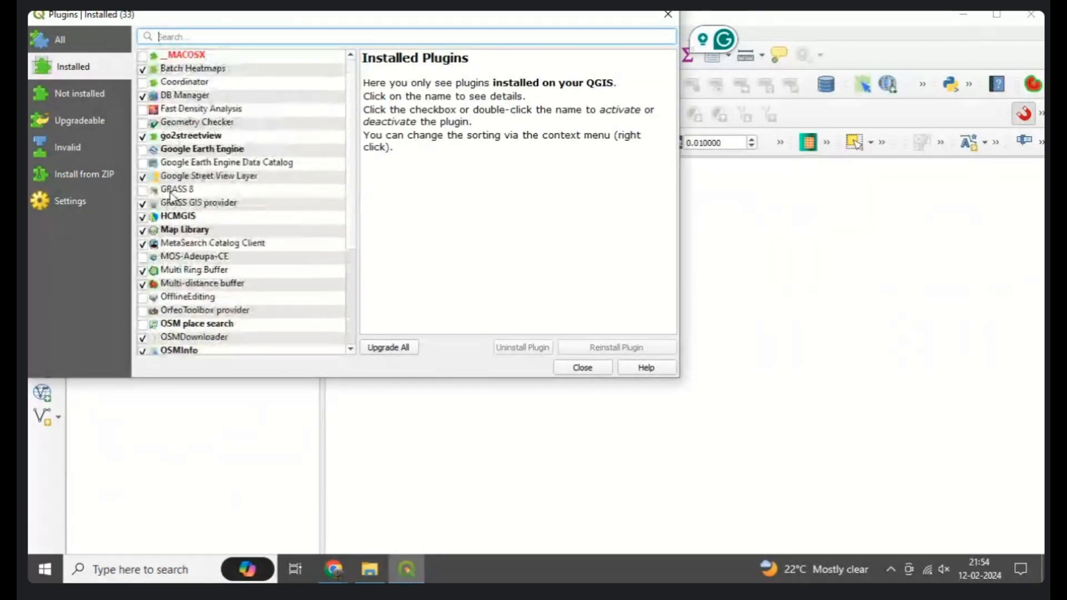
{"action": "scroll", "coordinate": [173, 118], "scroll_direction": "down", "scroll_amount": 3}
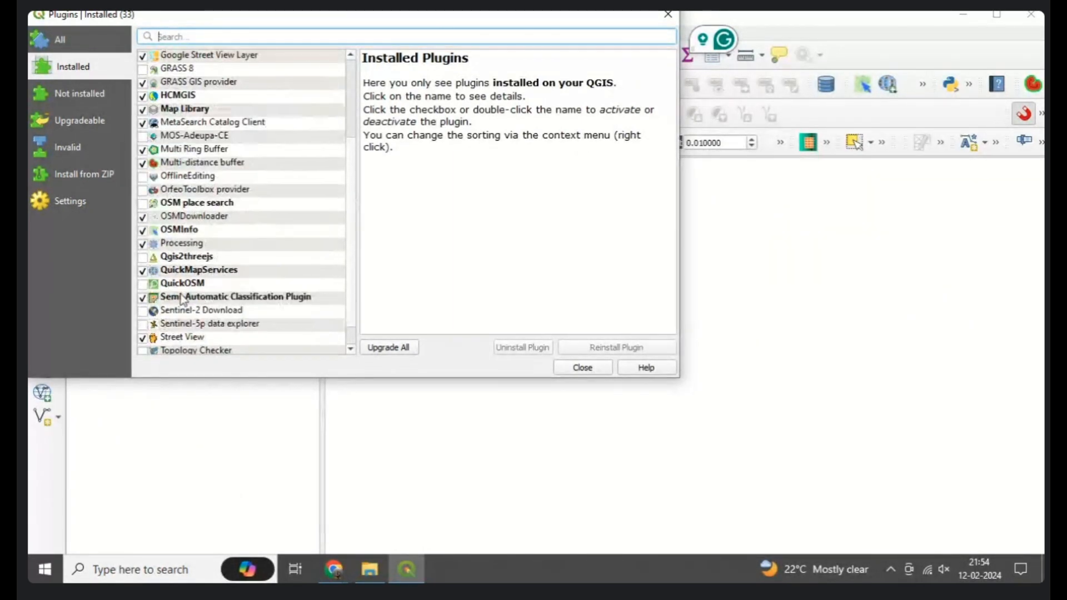
{"action": "scroll", "coordinate": [185, 192], "scroll_direction": "down", "scroll_amount": 1}
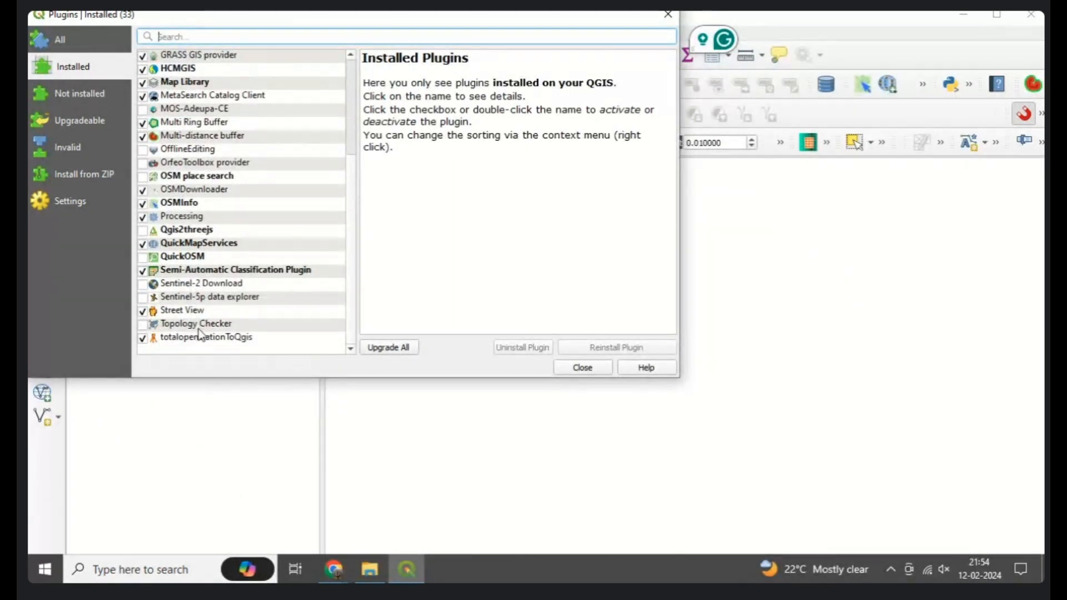
{"action": "scroll", "coordinate": [194, 318], "scroll_direction": "up", "scroll_amount": 3}
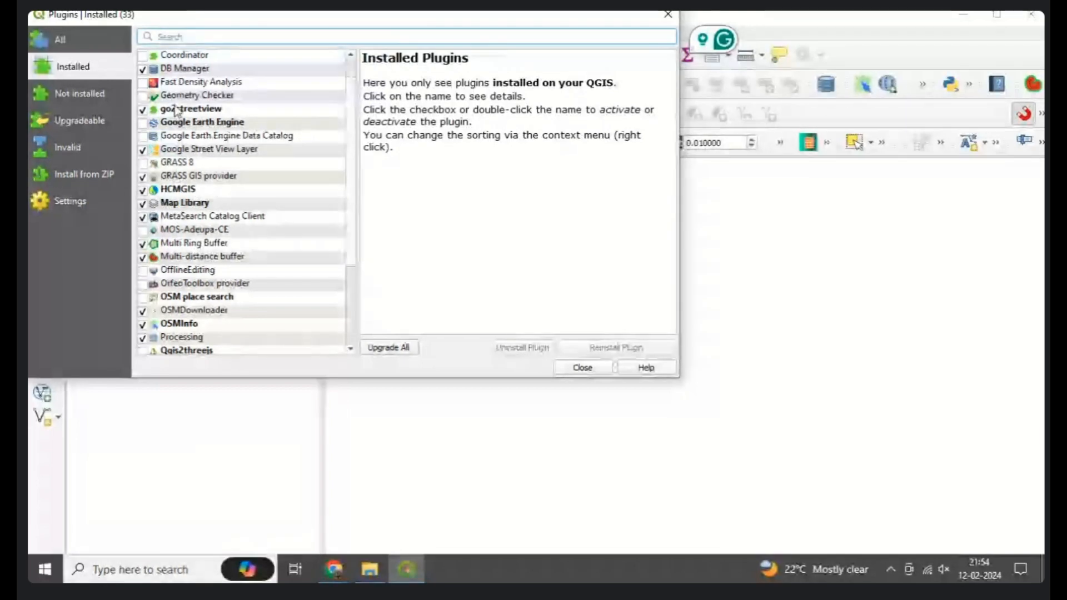
{"action": "left_click", "coordinate": [143, 136]}
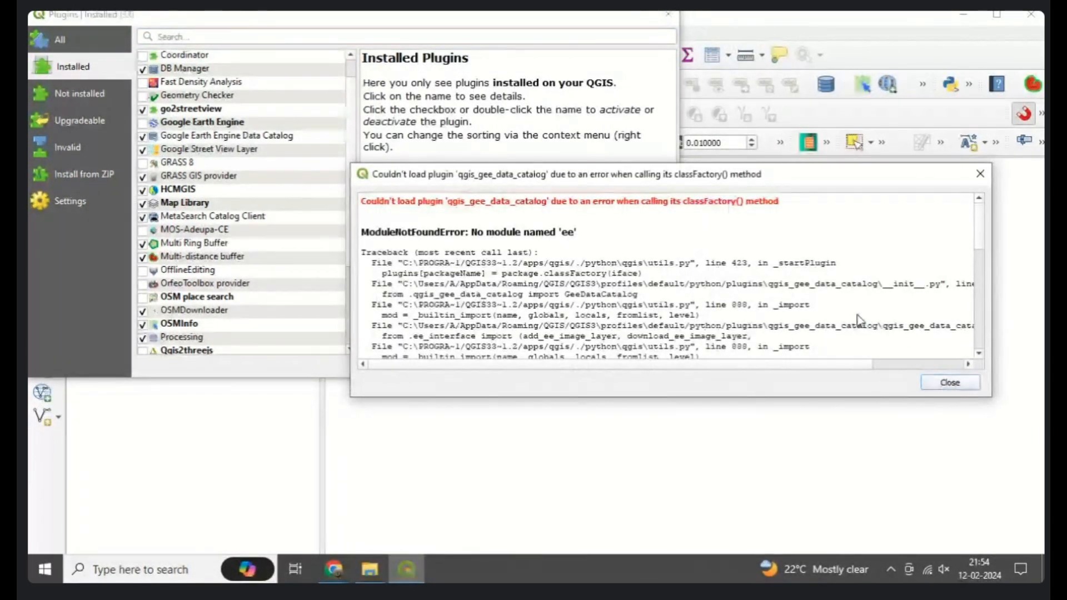
{"action": "left_click", "coordinate": [950, 383]}
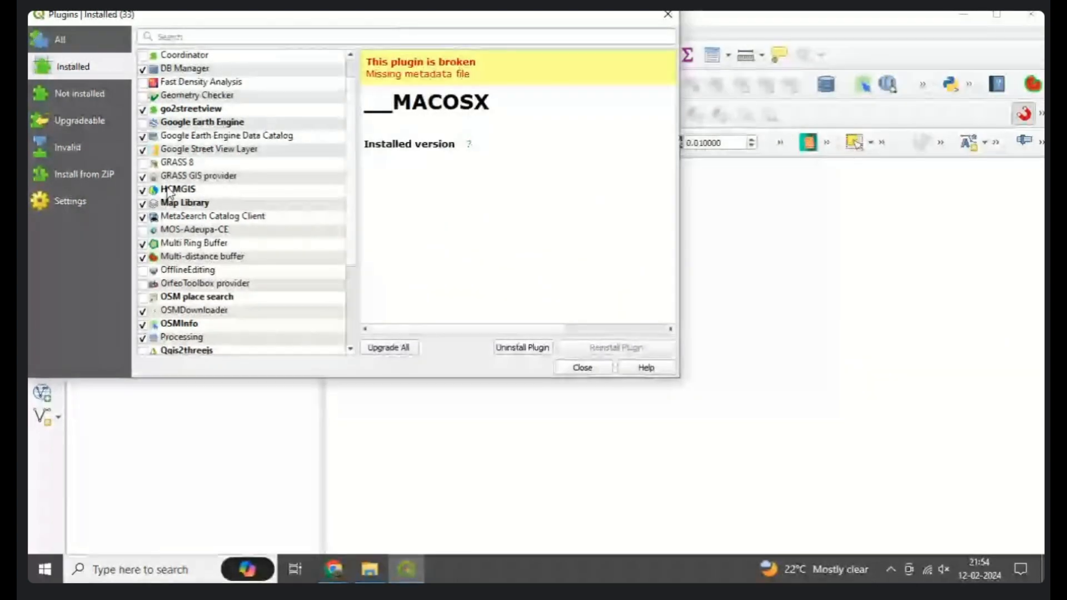
Enable the GRASS 8, QuickOSM and Qgis2threejs plugins, leaving the plugin manager and GRASS Tools closed
{"action": "left_click", "coordinate": [143, 163]}
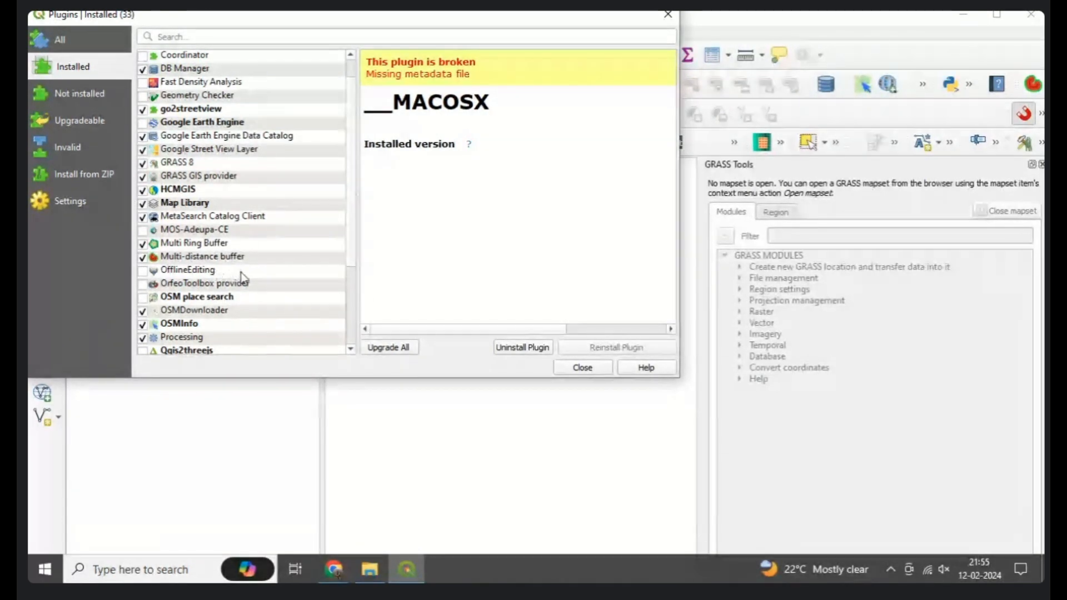
{"action": "scroll", "coordinate": [242, 286], "scroll_direction": "down", "scroll_amount": 2}
{"action": "scroll", "coordinate": [241, 282], "scroll_direction": "down", "scroll_amount": 1}
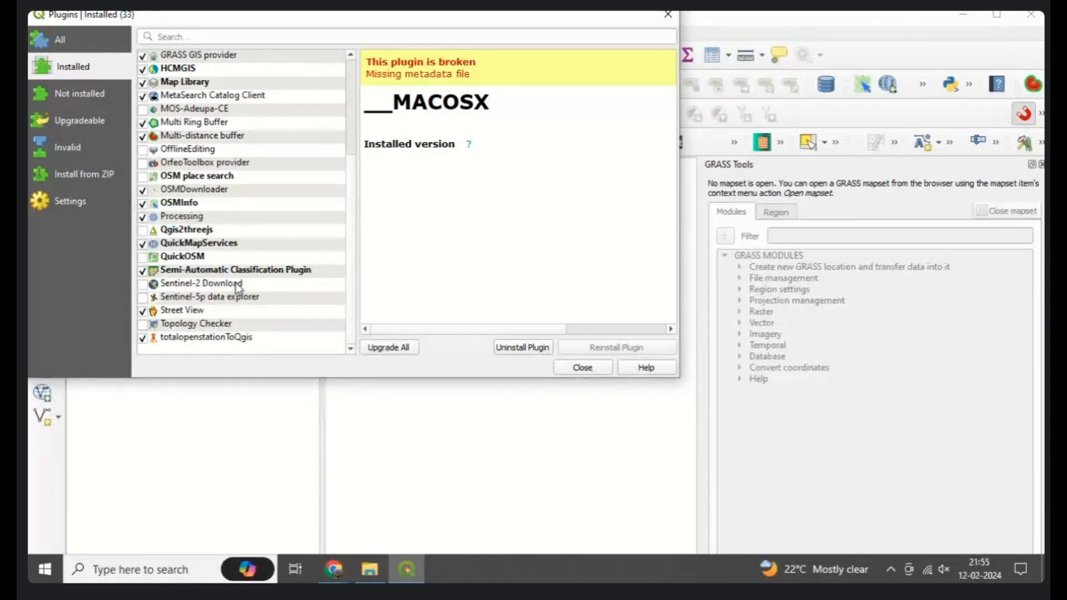
{"action": "left_click", "coordinate": [142, 256]}
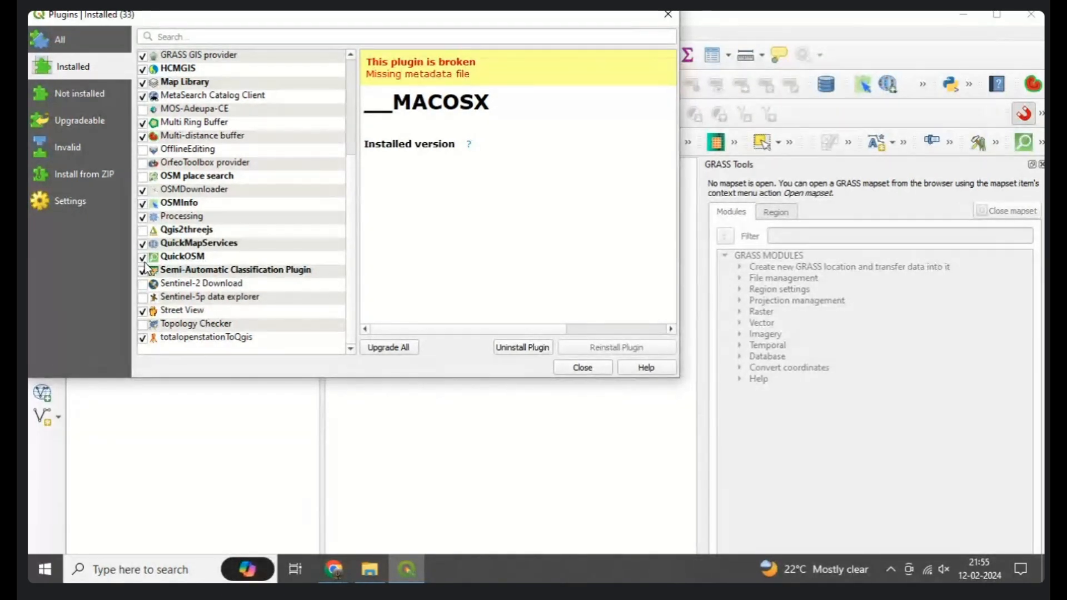
{"action": "left_click", "coordinate": [142, 230]}
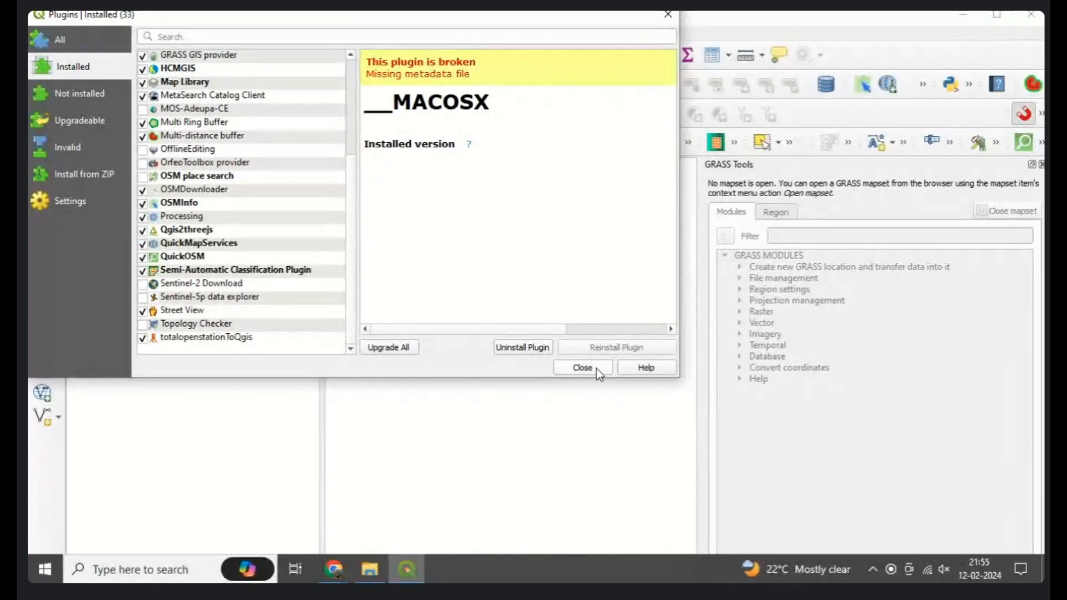
{"action": "left_click", "coordinate": [583, 370]}
{"action": "left_click", "coordinate": [1041, 164]}
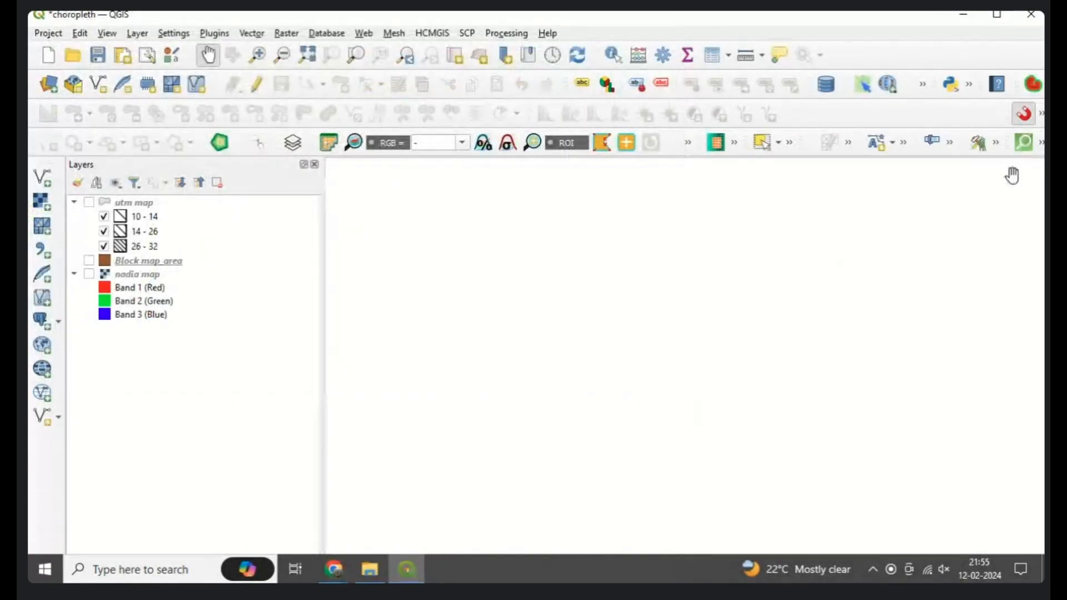